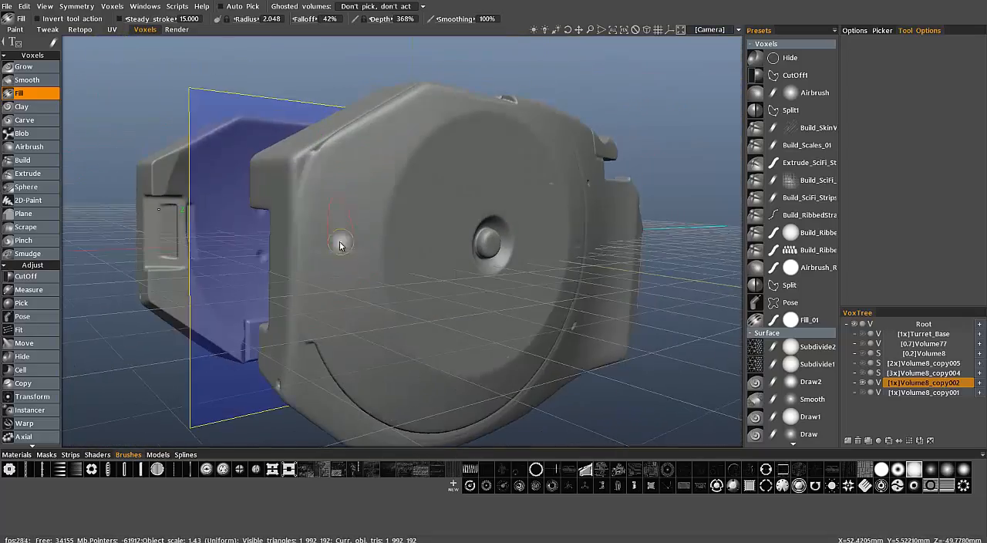
Fill in surface dents and grooves around the armour volume Volume8_copy002 with the Fill tool
alt+drag(586, 231, 543, 271)
click(532, 188)
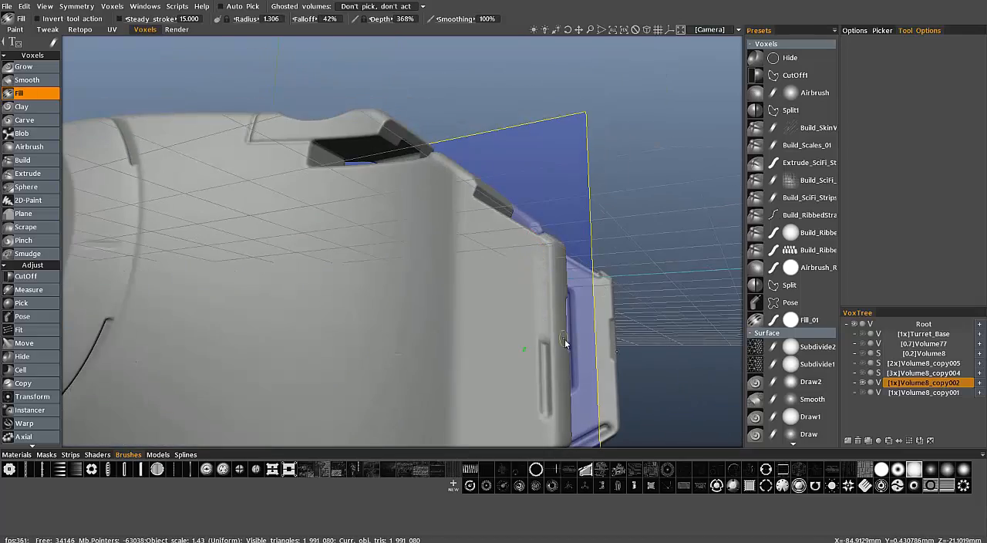
mouse_move(454, 242)
alt+mouse_down()
mouse_move(566, 309)
mouse_move(422, 269)
mouse_move(386, 274)
alt+mouse_up()
right_drag(348, 298, 357, 300)
mouse_move(352, 343)
alt+mouse_down()
mouse_move(136, 316)
mouse_move(266, 187)
mouse_move(271, 315)
mouse_move(324, 309)
mouse_move(434, 249)
mouse_move(580, 240)
mouse_move(381, 272)
mouse_move(562, 201)
mouse_move(462, 162)
mouse_move(525, 211)
mouse_move(403, 137)
mouse_move(375, 265)
mouse_move(396, 231)
mouse_move(398, 183)
mouse_move(421, 161)
mouse_move(499, 202)
alt+mouse_up()
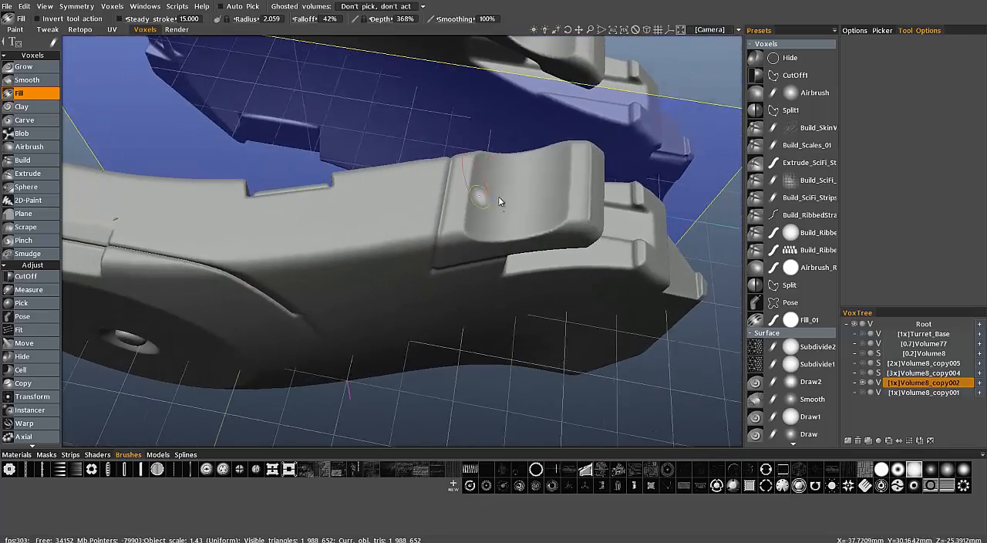
Soften the armour volume's surface and edges with the Smooth tool and the Smooth all command
click(28, 80)
mouse_move(462, 231)
alt+mouse_down()
mouse_move(501, 216)
mouse_move(551, 172)
mouse_move(300, 271)
mouse_move(275, 216)
mouse_move(305, 272)
mouse_move(386, 335)
mouse_move(438, 182)
mouse_move(432, 143)
mouse_move(443, 132)
mouse_move(284, 154)
mouse_move(440, 156)
mouse_move(548, 270)
mouse_move(318, 281)
mouse_move(417, 312)
mouse_move(538, 236)
mouse_move(259, 211)
mouse_move(293, 282)
mouse_move(326, 286)
mouse_move(270, 297)
mouse_move(369, 298)
mouse_move(301, 302)
mouse_move(199, 348)
mouse_move(170, 317)
mouse_move(205, 306)
alt+mouse_up()
click(33, 436)
click(37, 434)
alt+drag(254, 332, 337, 118)
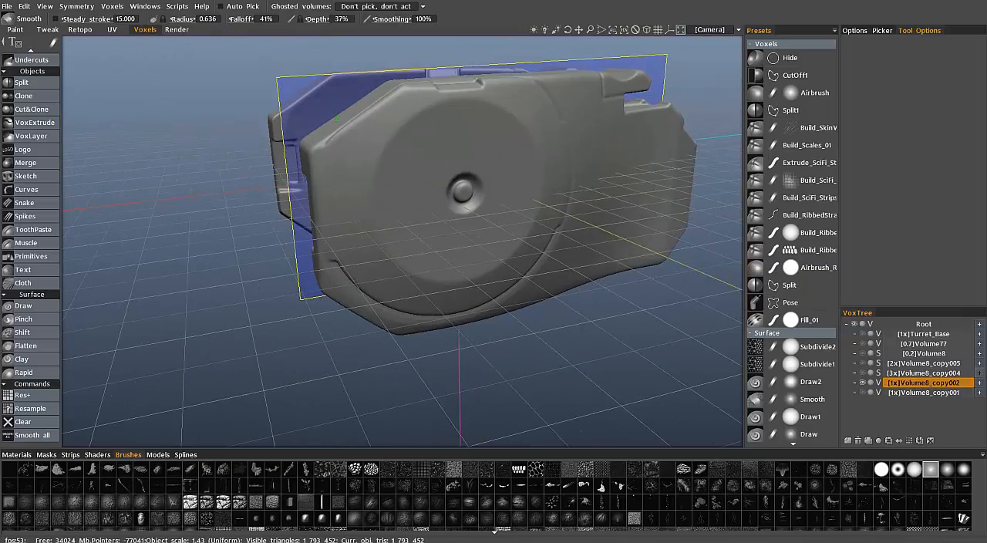
Start the AUTOPO retopology routine for the volume Volume8_copy002
right_click(918, 385)
mouse_move(871, 427)
click(735, 396)
drag(432, 144, 653, 244)
alt+drag(574, 230, 462, 308)
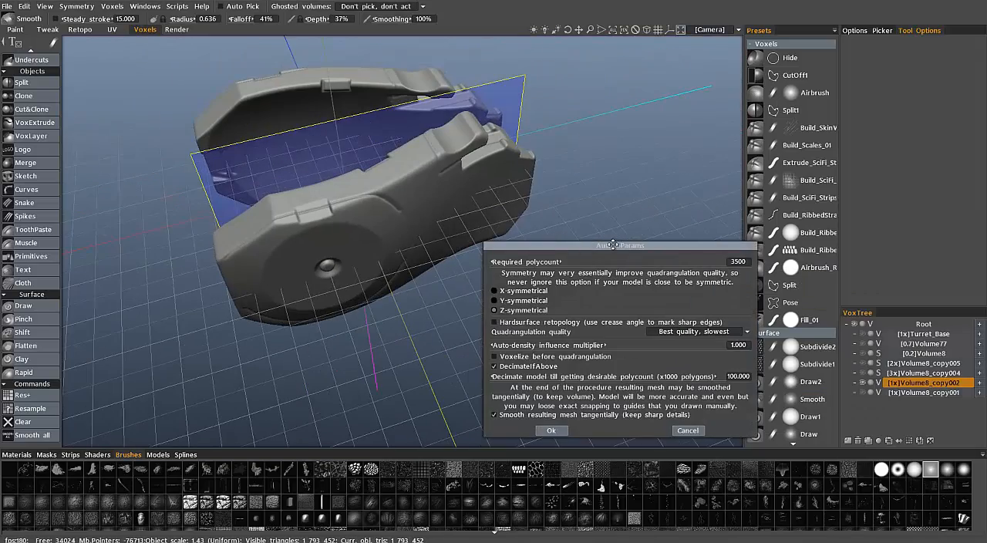
Set the required polycount to 20000 and the auto-density influence multiplier to 1.5, then accept the AUTOPO parameters
drag(661, 244, 692, 186)
click(757, 200)
text(20000)
key(Return)
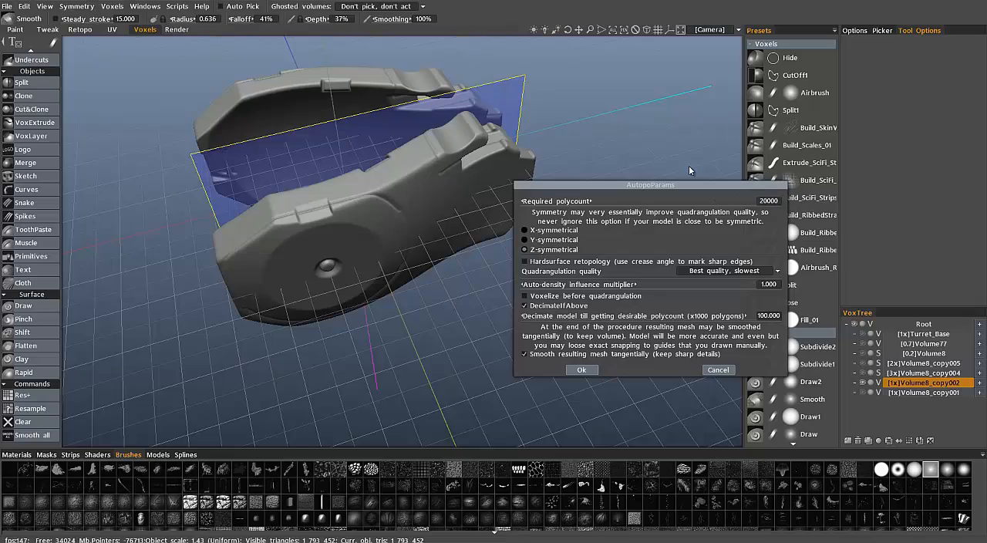
click(762, 285)
text(1.5)
click(581, 369)
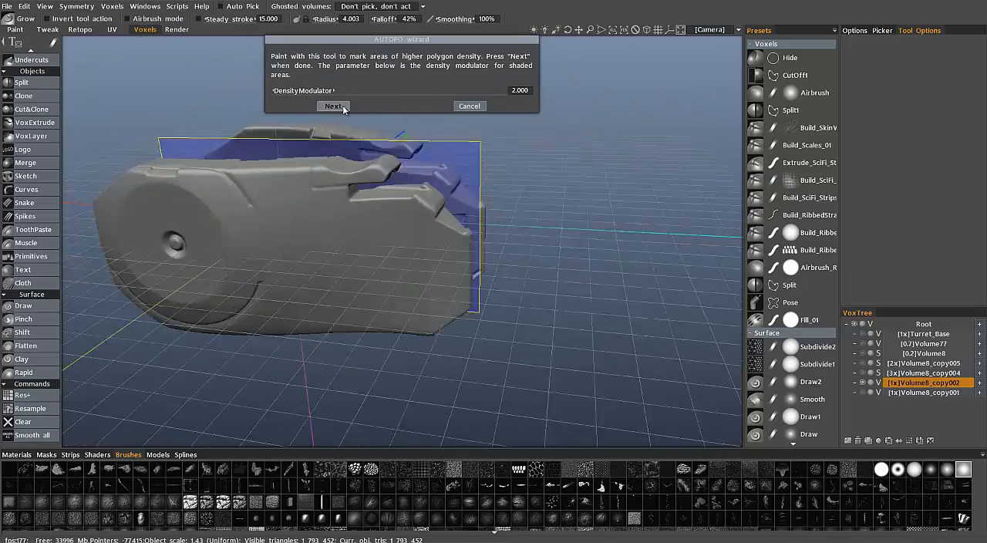
Continue past density painting and draw a closed circular guide stroke around the large disc in the front view
click(339, 105)
alt+drag(470, 220, 436, 249)
key(KP_2)
alt+right_drag(442, 247, 423, 229)
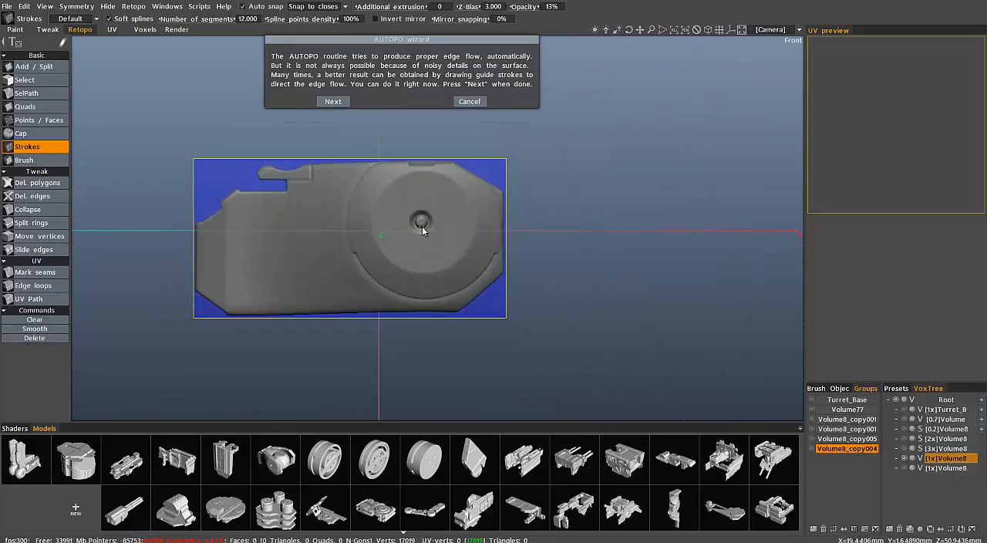
alt+middle_drag(423, 229, 448, 236)
alt+drag(468, 236, 583, 262)
key(KP_2)
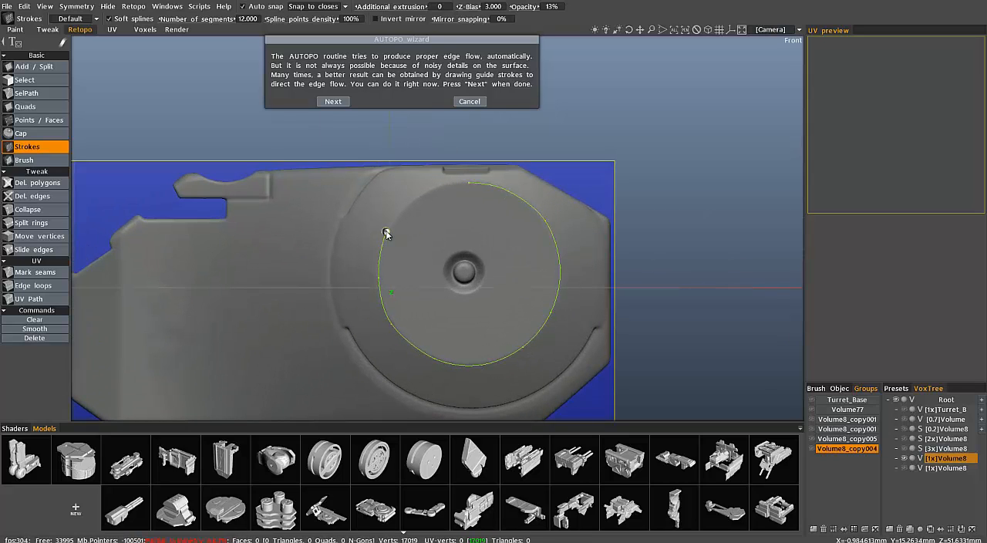
Draw a closed circular guide stroke around the rim of the disc's central hub recess
click(481, 286)
click(466, 294)
click(442, 273)
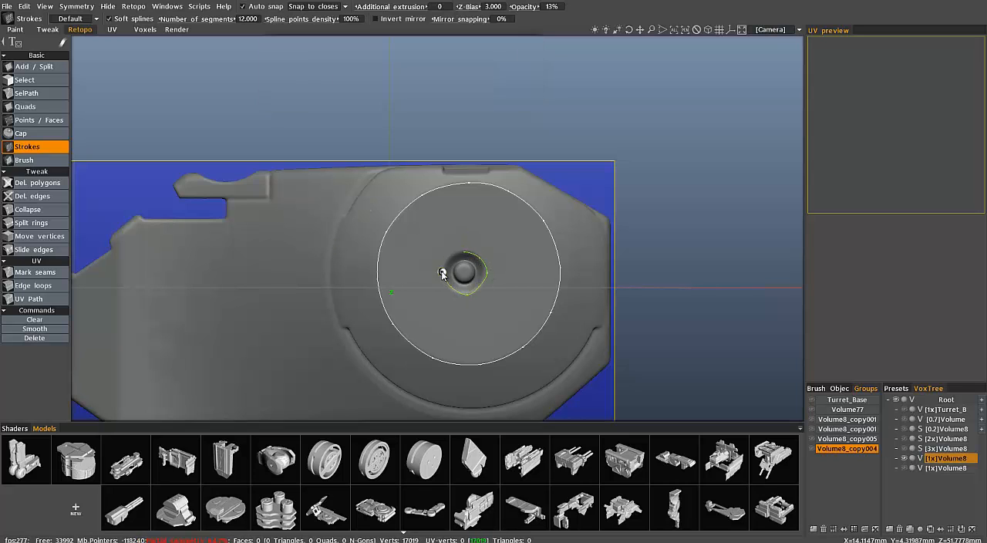
click(463, 251)
key(Escape)
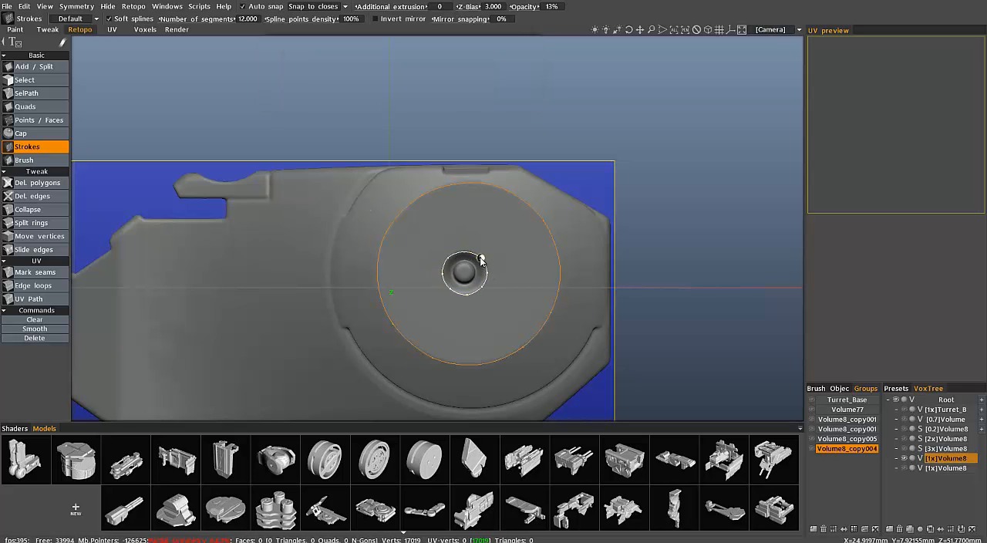
Draw a closed guide stroke around the small raised knob inside the hub recess
scroll(474, 262, up, 4)
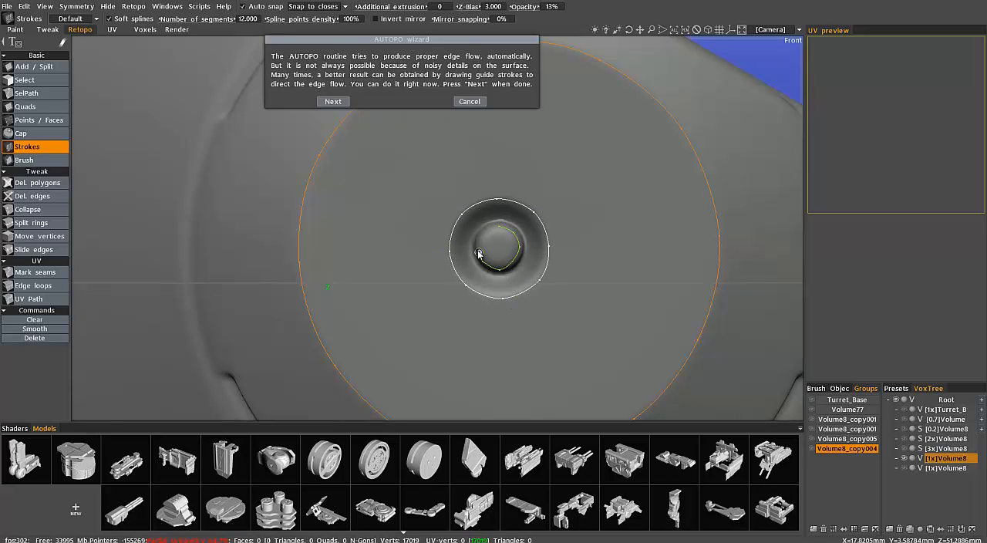
drag(478, 255, 482, 235)
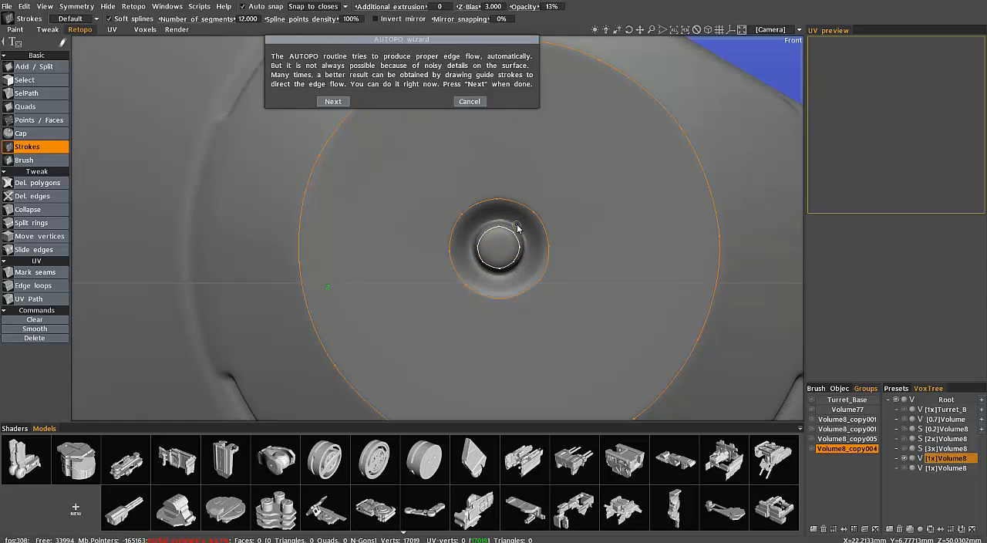
mouse_move(478, 266)
mouse_down()
mouse_move(528, 253)
mouse_move(522, 229)
mouse_up()
scroll(472, 247, down, 8)
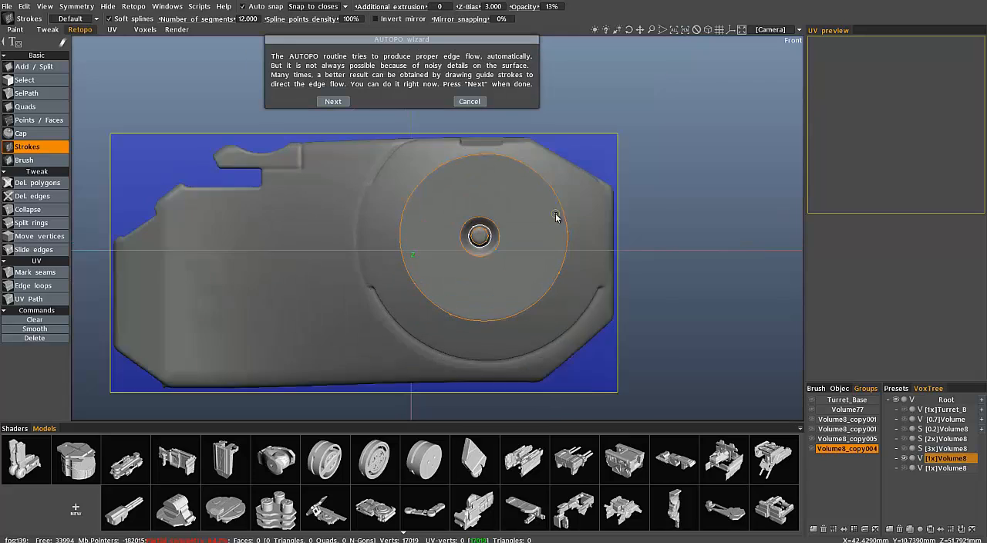
Draw guide strokes along the curved groove below the disc and along the curved crease beside it
scroll(555, 218, up, 1)
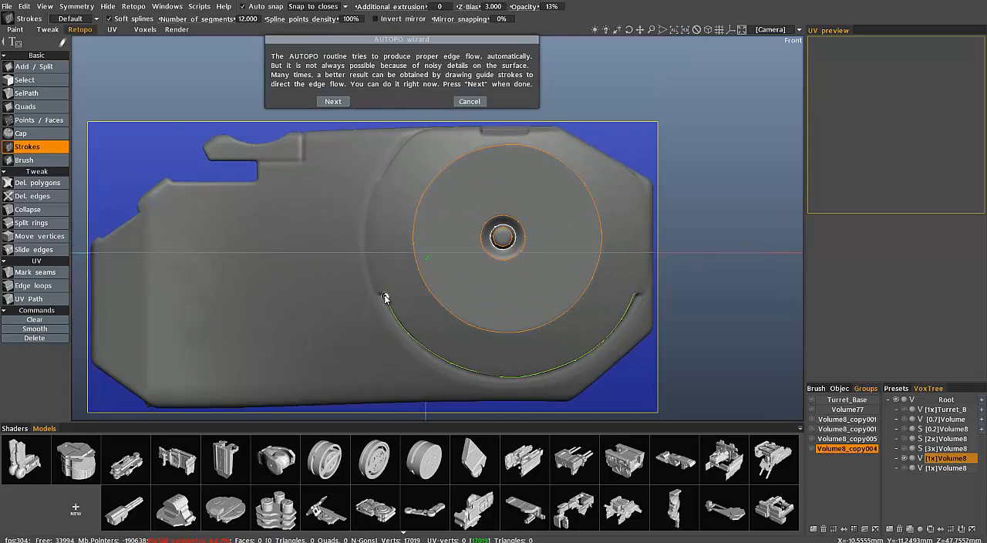
drag(383, 182, 413, 137)
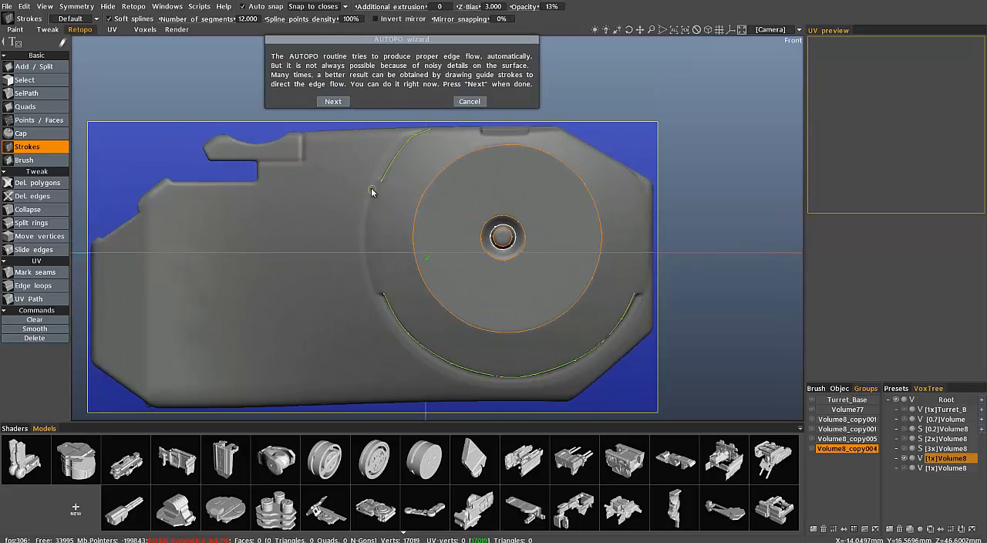
drag(381, 183, 377, 275)
Draw guide strokes along the armour's lower edge, the slanted corners by the disc and the narrow end's outer edge
scroll(414, 243, down, 1)
mouse_move(257, 330)
middle_down()
mouse_move(334, 330)
mouse_move(335, 284)
middle_up()
drag(245, 351, 634, 345)
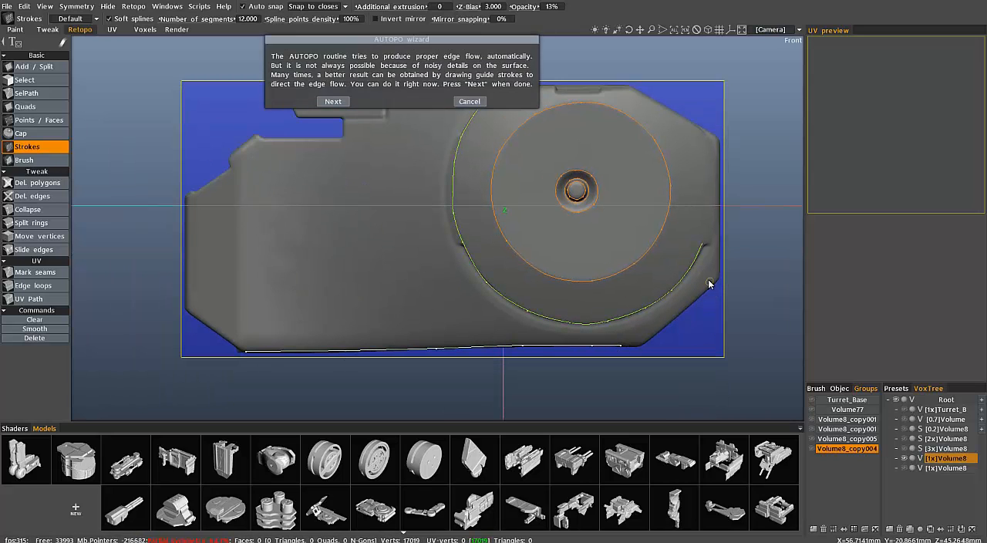
key(ctrl+z)
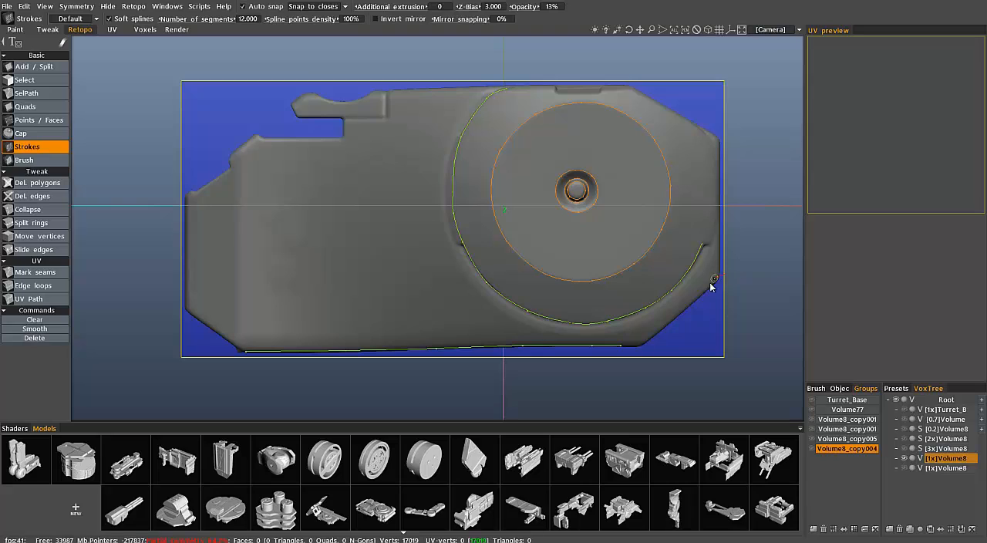
drag(632, 91, 721, 141)
drag(187, 195, 190, 330)
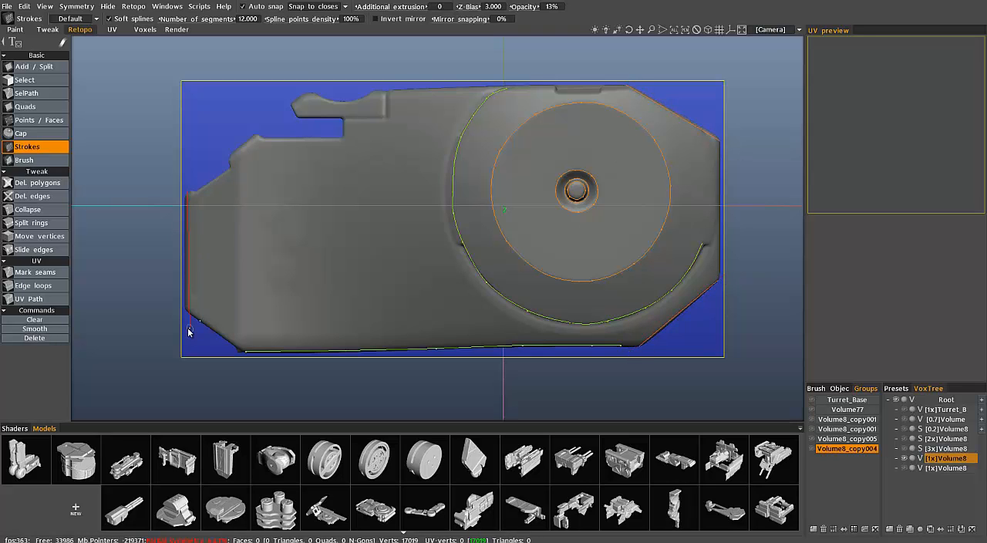
Draw guide strokes along the vertical crease, hook and ledges, upper edge, straight edge by the disc and sloped shoulder
drag(236, 159, 240, 340)
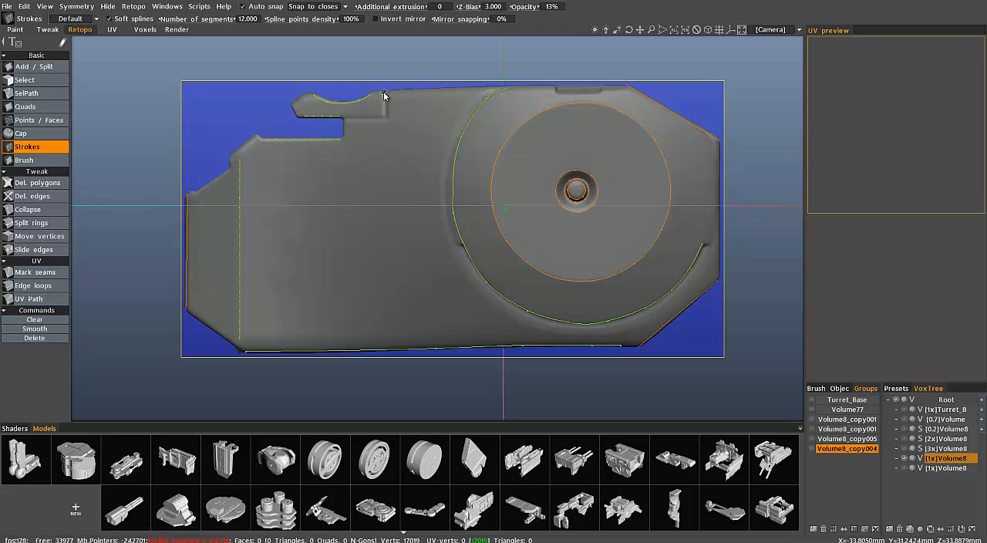
drag(378, 90, 538, 88)
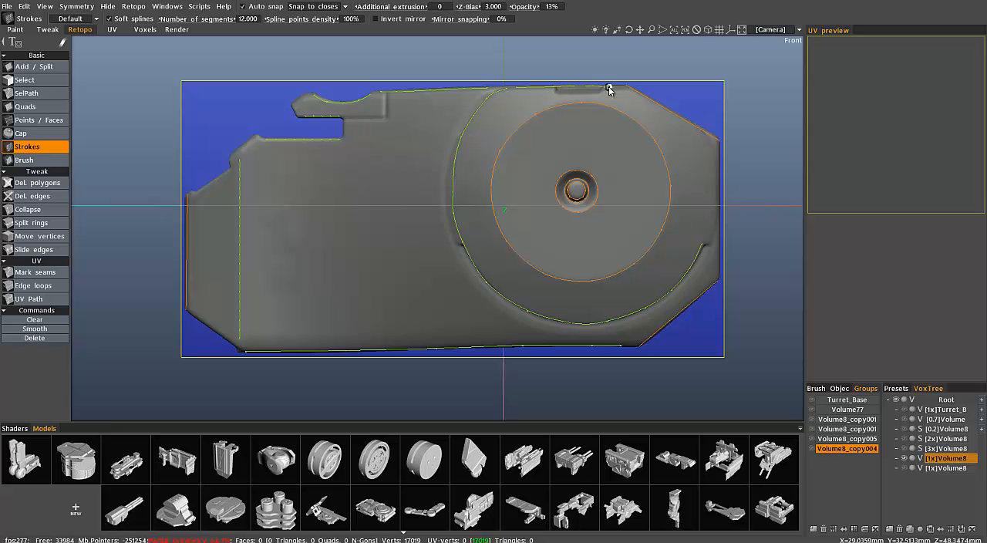
drag(717, 147, 721, 281)
scroll(721, 281, down, 1)
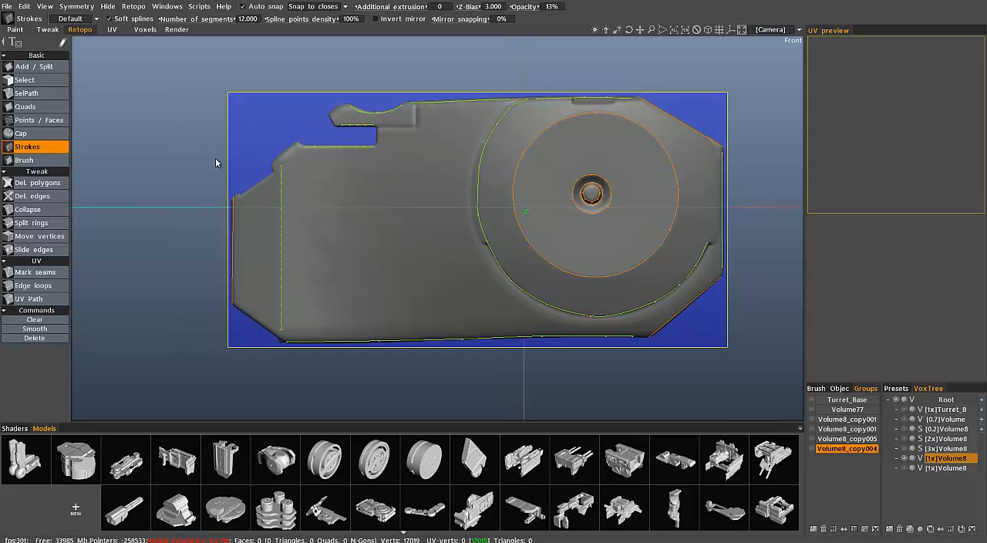
scroll(216, 161, up, 2)
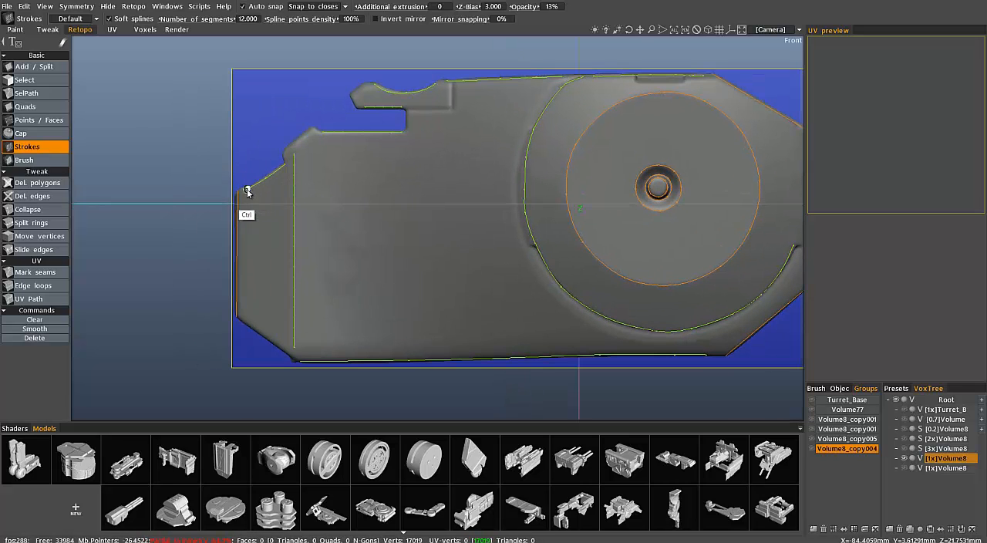
scroll(532, 268, down, 2)
In the bottom view, draw guide strokes along the underside's inner stepped edge and the slanted corner crease
key(KP_1)
scroll(188, 283, up, 2)
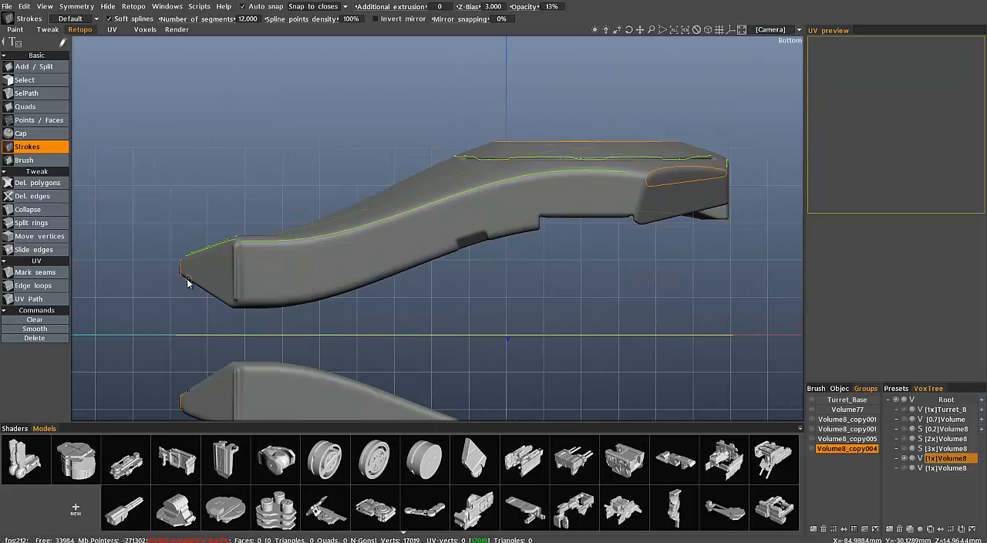
ctrl+drag(456, 244, 537, 229)
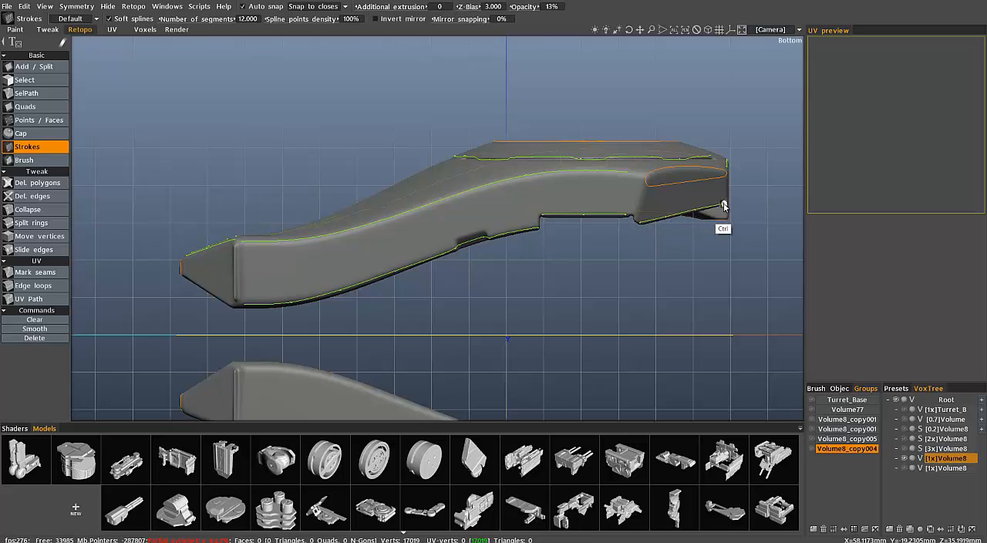
ctrl+drag(636, 214, 636, 212)
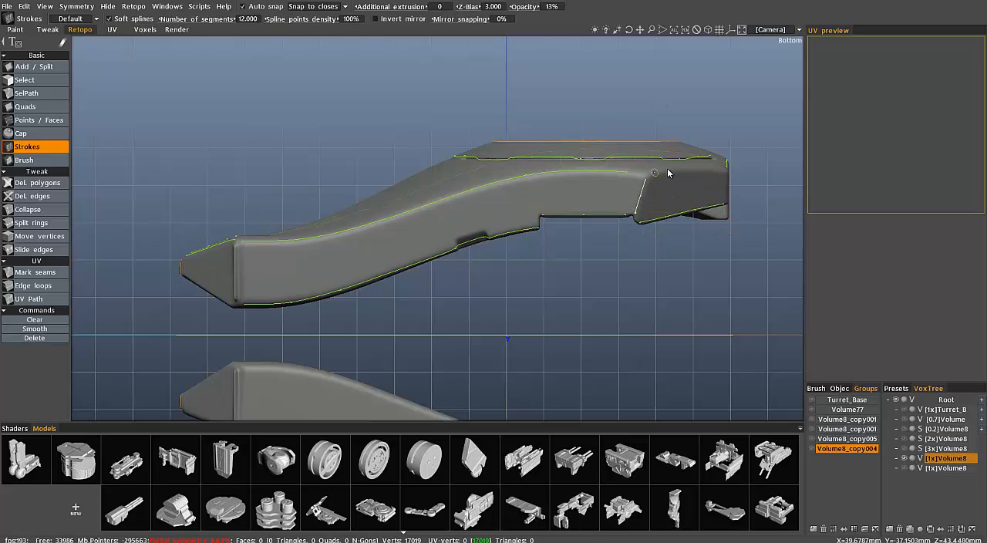
Draw guide strokes around the rectangular end recess, including closed loops on its two end faces
middle_drag(636, 179, 517, 324)
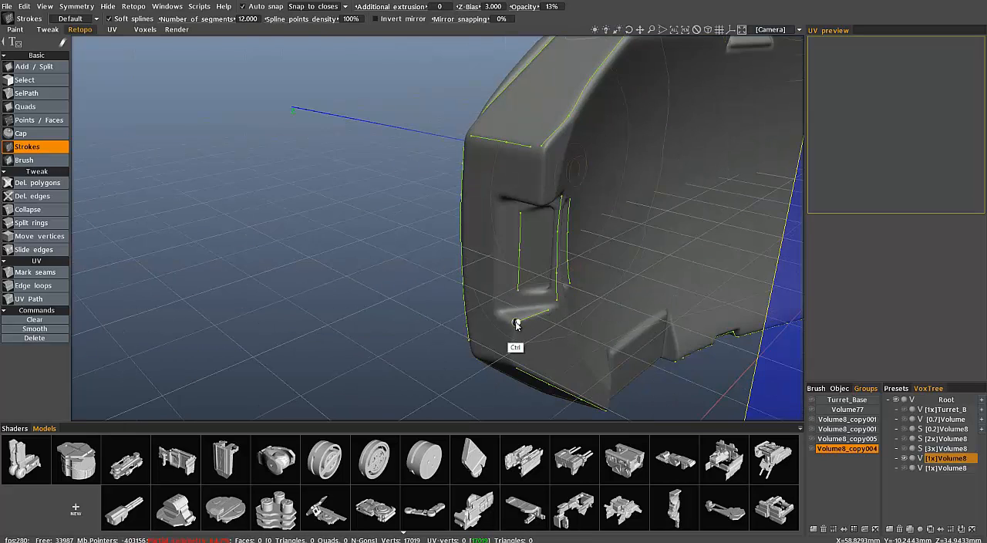
middle_drag(504, 251, 710, 152)
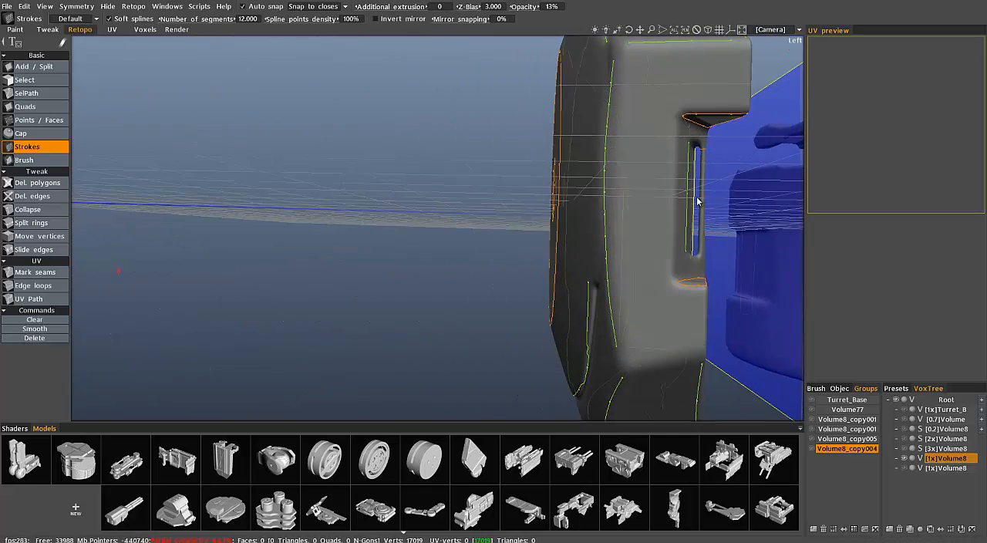
middle_drag(714, 259, 421, 151)
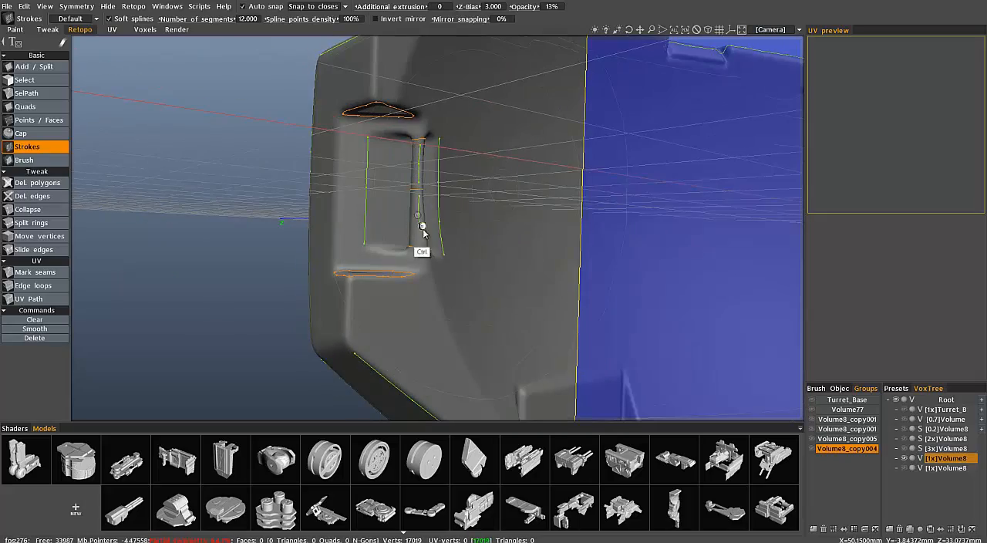
middle_drag(422, 231, 426, 191)
Draw guide strokes along the inner side's edges between the end recess and the neighbouring raised step
middle_drag(504, 358, 667, 245)
middle_drag(668, 281, 521, 140)
middle_drag(521, 195, 652, 388)
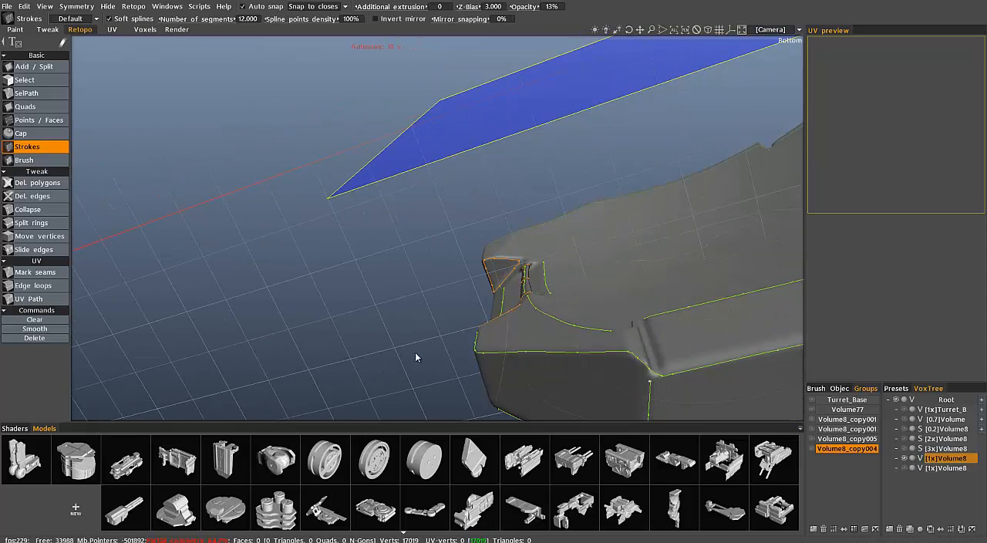
Draw closed guide strokes around both end faces of the small notch in the armour's edge
middle_drag(415, 357, 499, 129)
key(Delete)
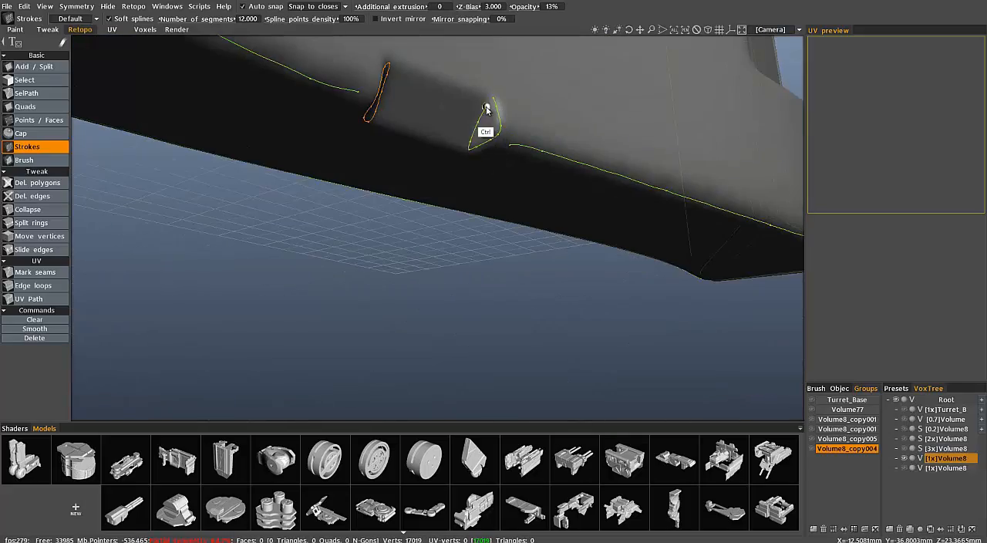
ctrl+drag(486, 108, 493, 98)
middle_drag(494, 98, 522, 138)
Run AUTOPO with the drawn guide strokes to generate the quad mesh, and select the retopo Brush tool
middle_drag(441, 125, 507, 279)
right_click(930, 458)
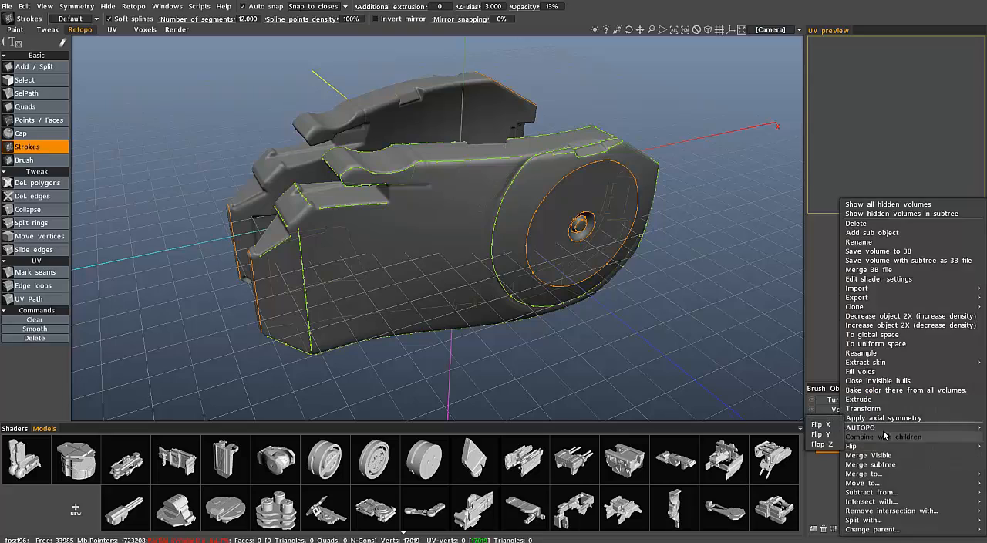
mouse_move(882, 429)
click(752, 416)
click(365, 313)
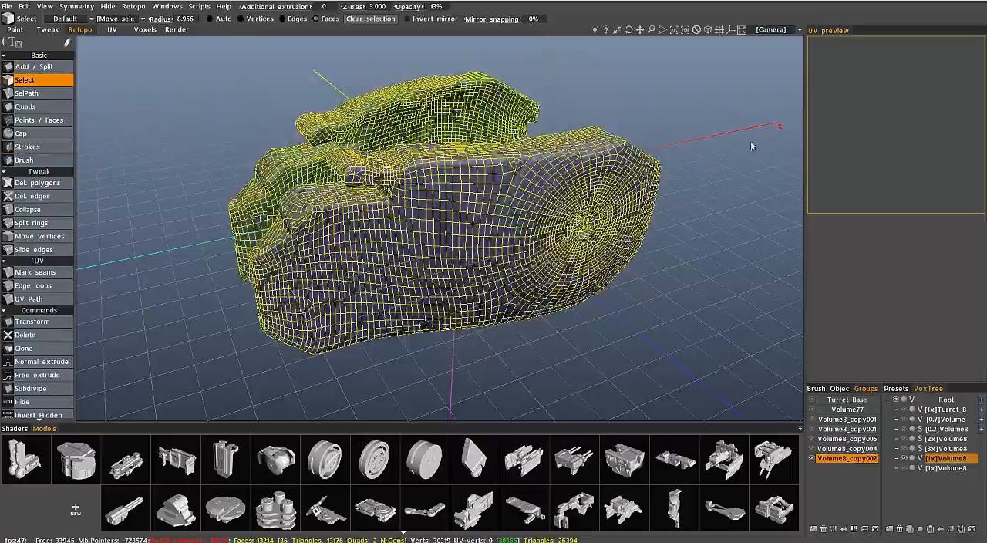
mouse_move(751, 144)
middle_down()
mouse_move(509, 107)
mouse_move(561, 152)
mouse_move(564, 189)
mouse_move(598, 208)
mouse_move(565, 297)
mouse_move(548, 250)
mouse_move(522, 259)
mouse_move(512, 247)
mouse_move(550, 205)
mouse_move(592, 209)
middle_up()
click(39, 161)
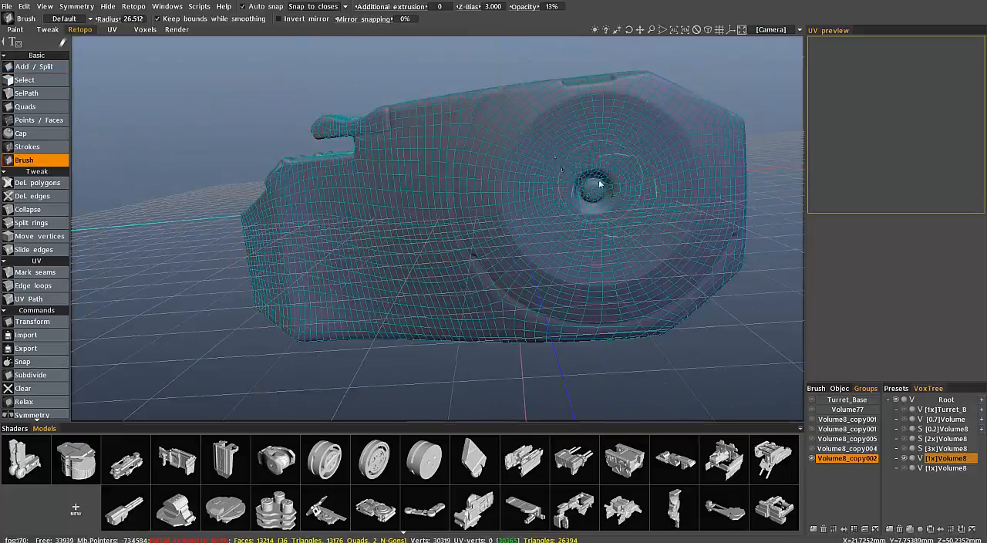
middle_drag(621, 180, 463, 215)
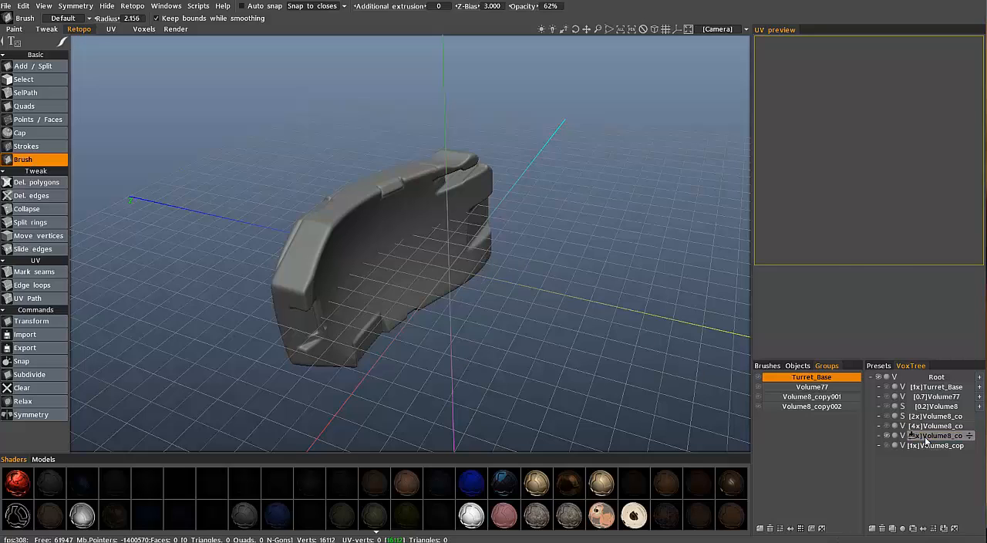
Start AUTOPO on the side armour volume with a required polycount of 7000 and best quality, and skip the density painting
right_click(926, 437)
mouse_move(873, 426)
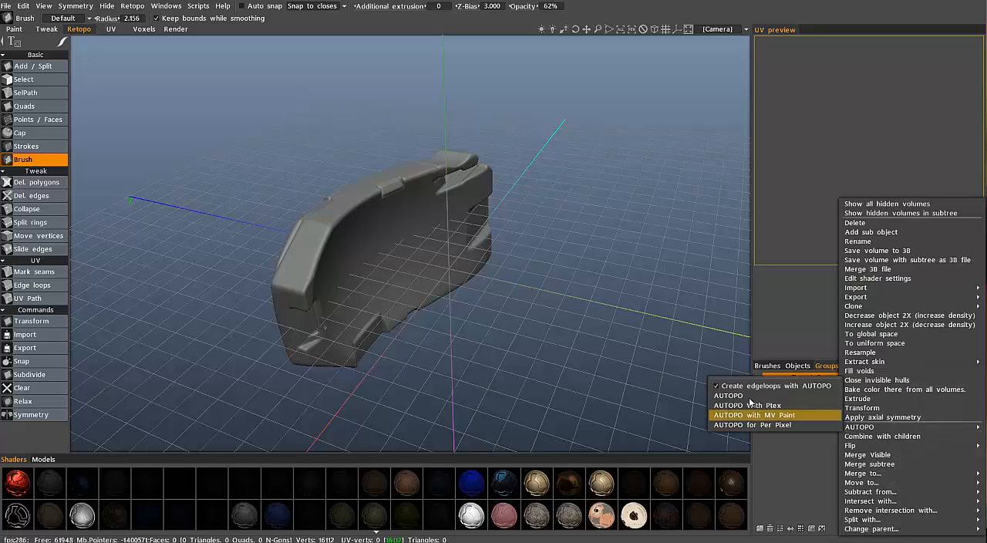
click(764, 390)
drag(430, 147, 712, 120)
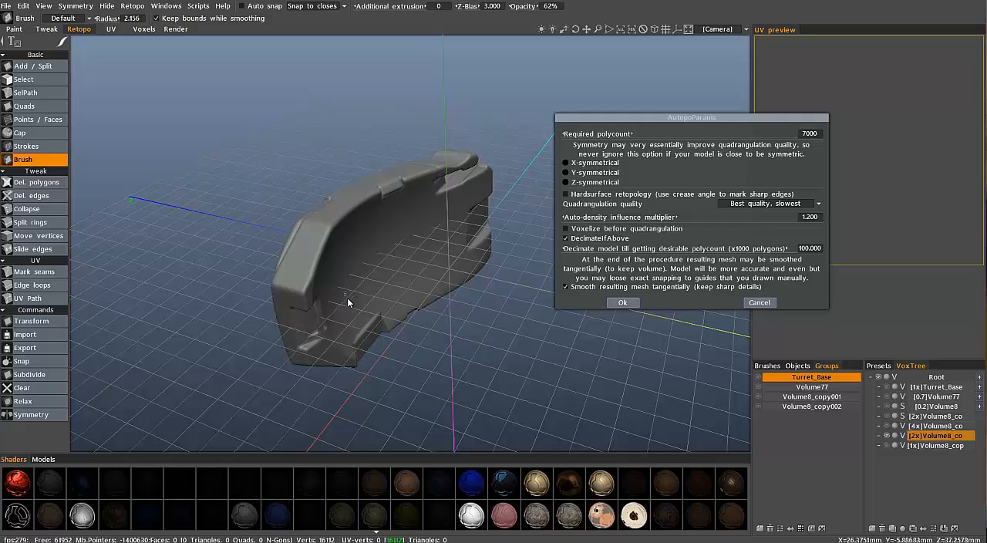
click(623, 302)
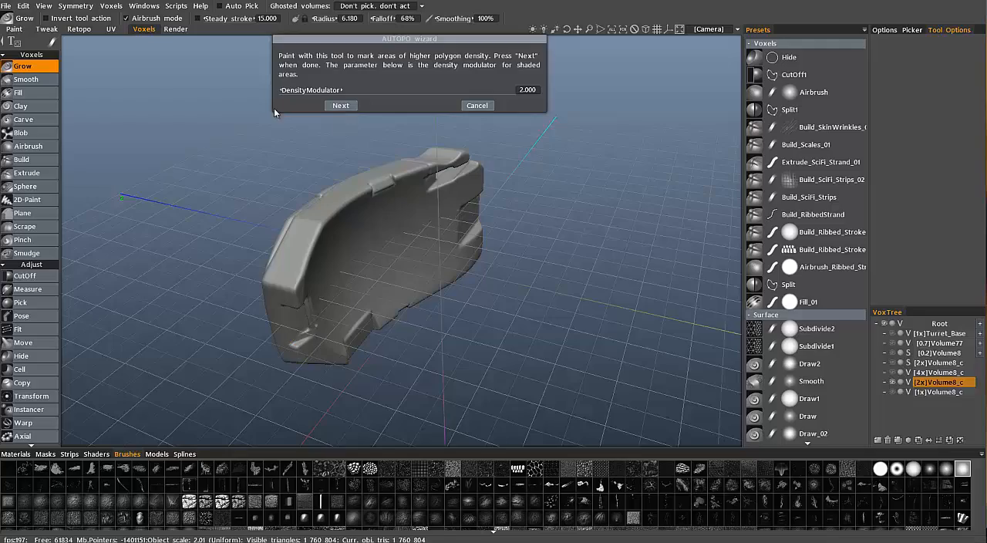
click(340, 105)
Redraw the lengthwise guide stroke across the armour's inner face as two segments with a gap beside the central strip
alt+drag(280, 256, 588, 301)
alt+drag(216, 233, 495, 234)
alt+right_drag(495, 235, 495, 220)
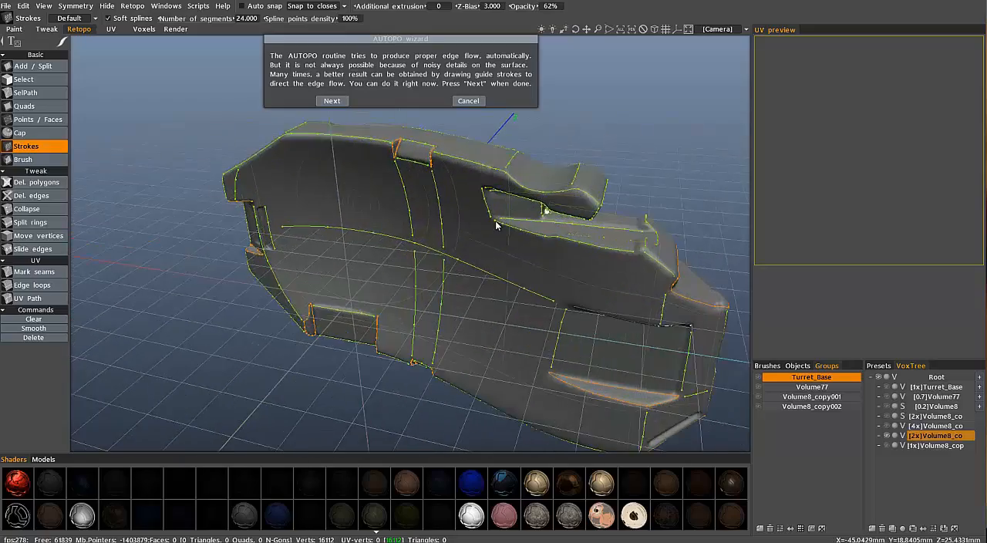
alt+drag(495, 221, 640, 207)
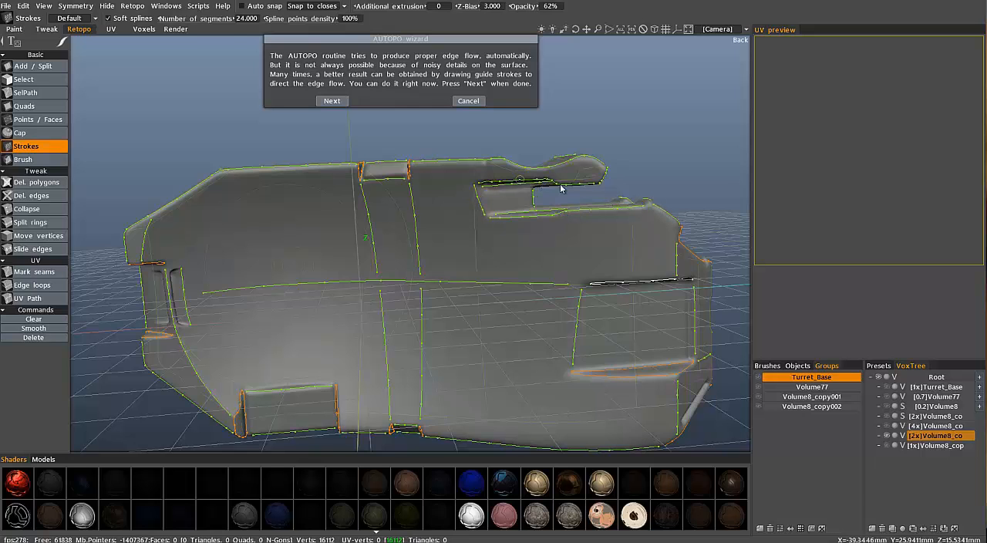
alt+drag(460, 216, 450, 161)
scroll(517, 198, up, 4)
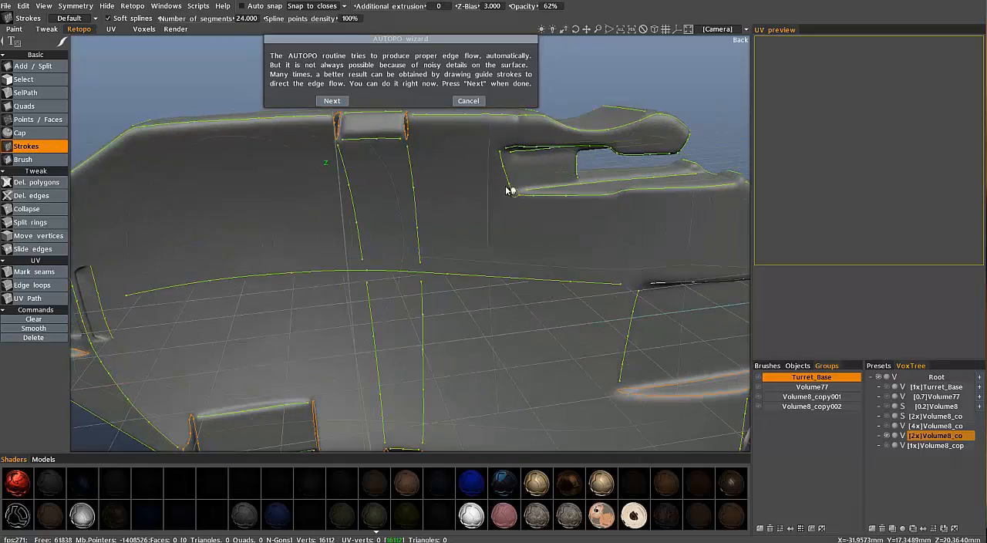
mouse_move(506, 186)
alt+mouse_down()
mouse_move(468, 132)
mouse_move(494, 219)
mouse_move(441, 264)
alt+mouse_up()
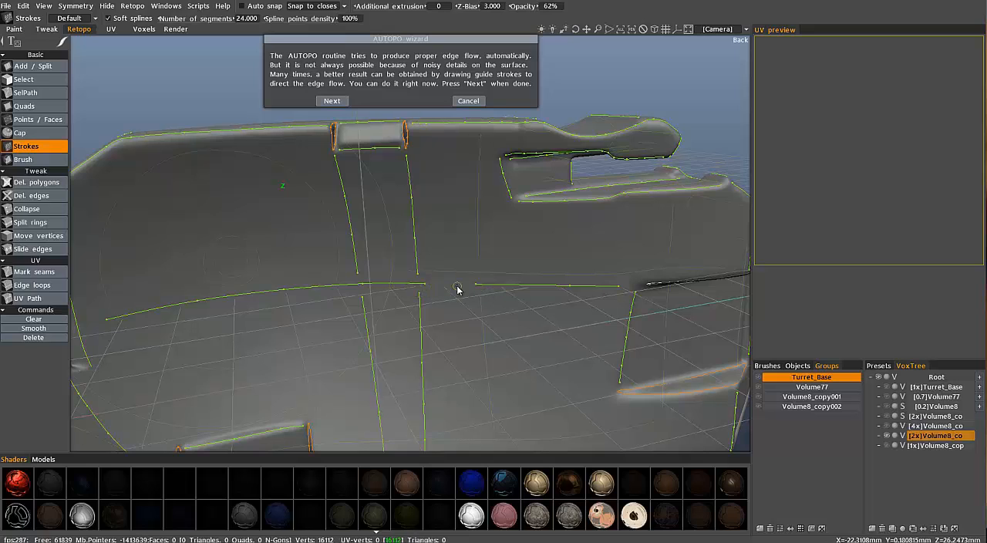
scroll(458, 289, down, 5)
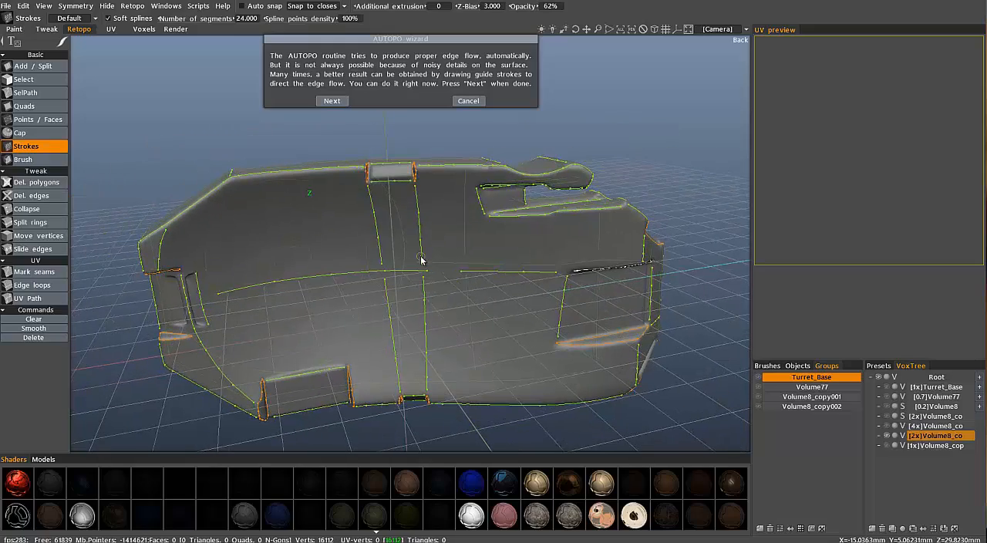
Check the guide strokes around the end recess and outer face, and run AUTOPO to generate the quad mesh
middle_drag(332, 252, 222, 362)
scroll(224, 296, up, 3)
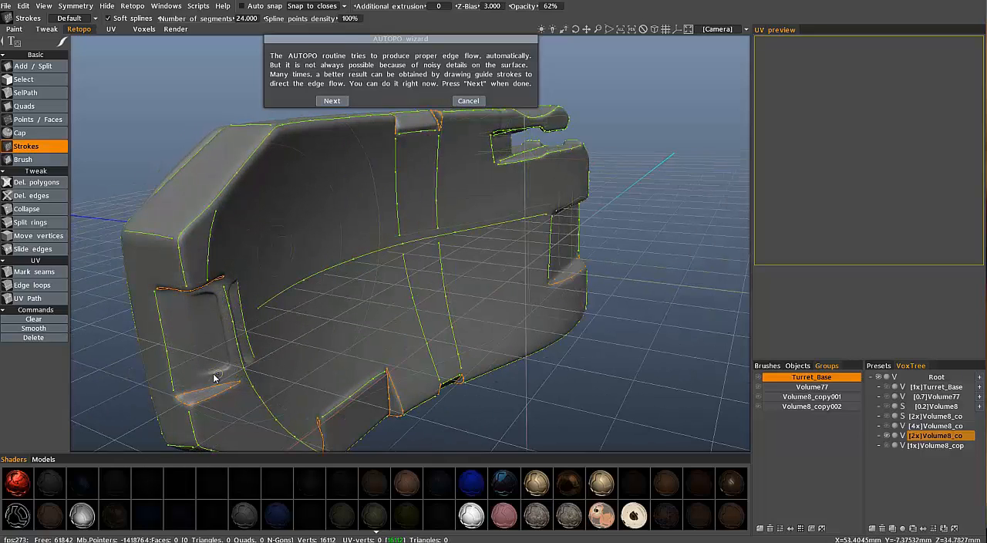
middle_drag(247, 370, 220, 370)
middle_drag(138, 286, 372, 224)
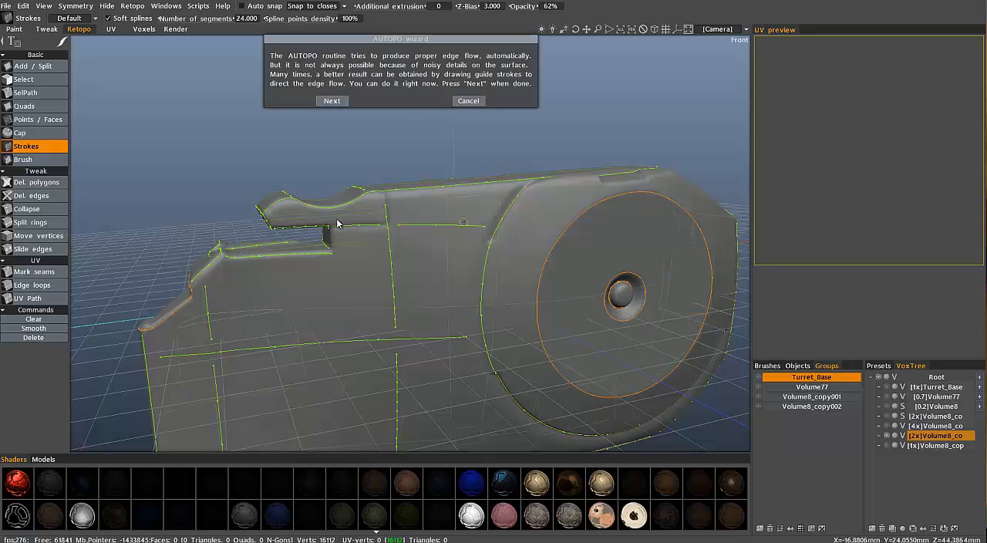
mouse_move(379, 214)
alt+mouse_down()
mouse_move(390, 211)
mouse_move(336, 268)
mouse_move(352, 256)
mouse_move(395, 269)
alt+mouse_up()
scroll(512, 244, down, 2)
alt+drag(512, 244, 343, 102)
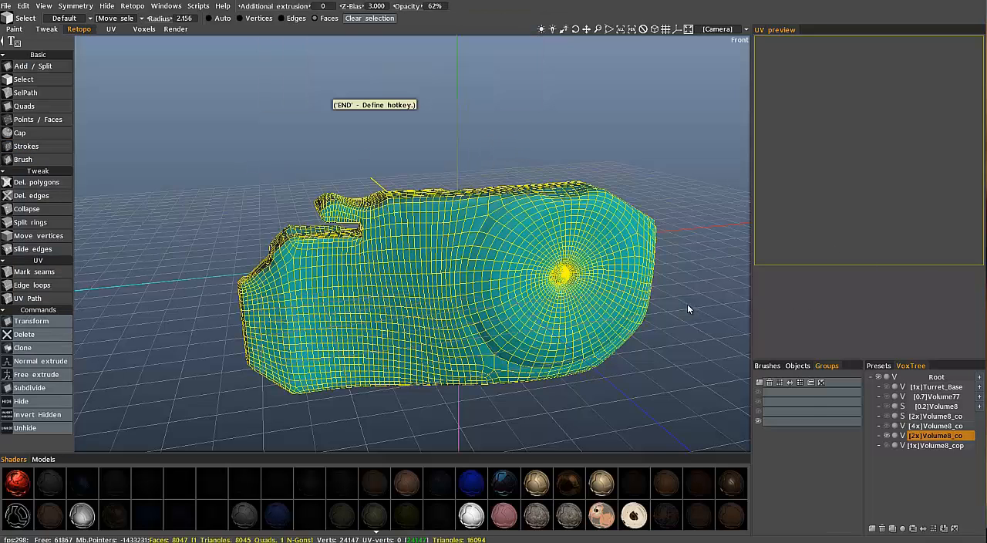
Clear the face selection on the generated armour mesh and hide its retopo group
middle_drag(441, 306, 491, 362)
middle_drag(454, 248, 544, 337)
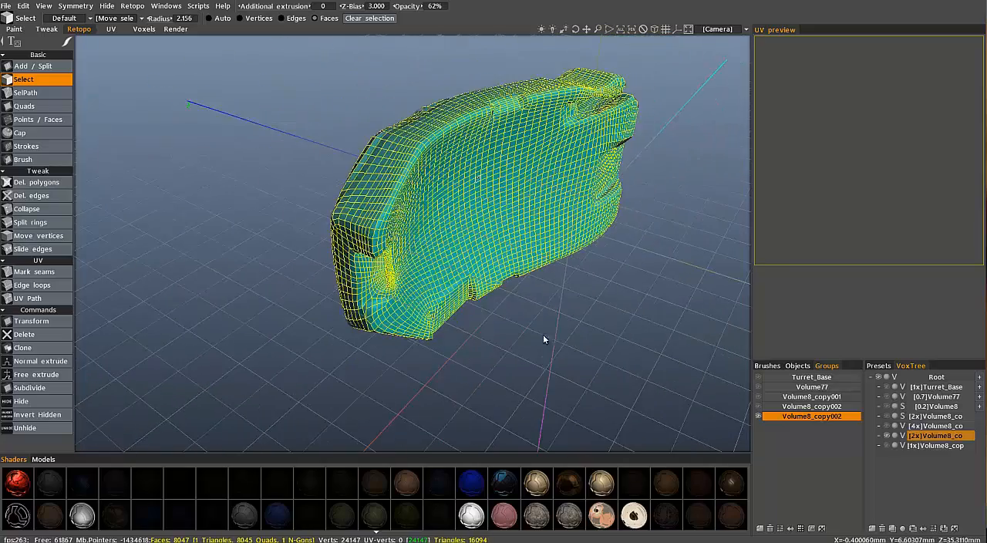
click(758, 416)
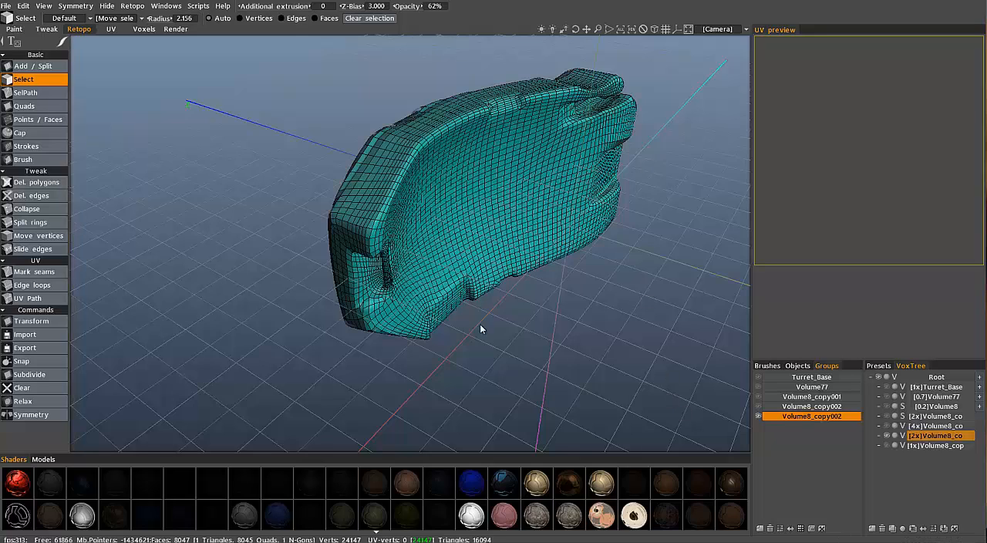
click(758, 417)
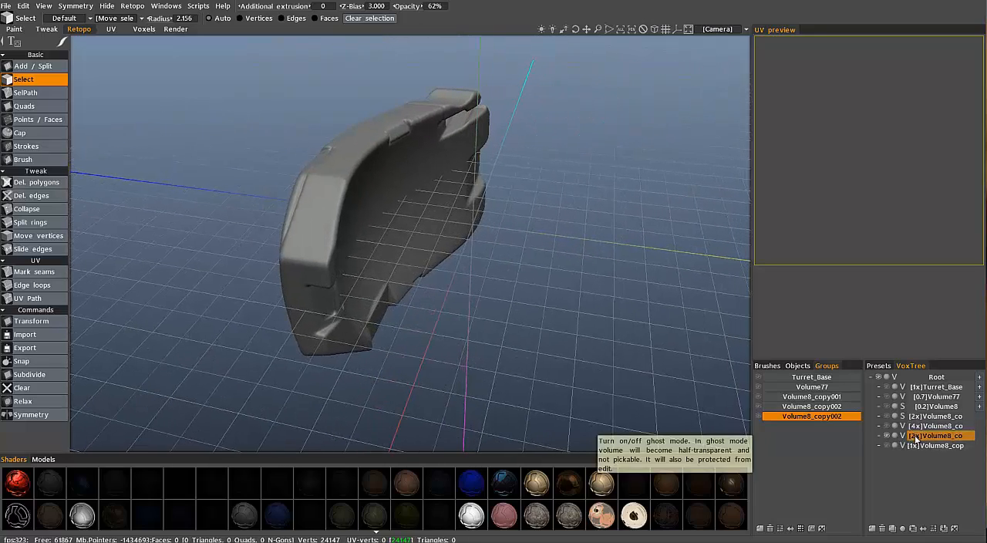
Switch to the Voxels workspace and create a Z-mirrored instance of the side armour volume with the Instancer tool
click(146, 31)
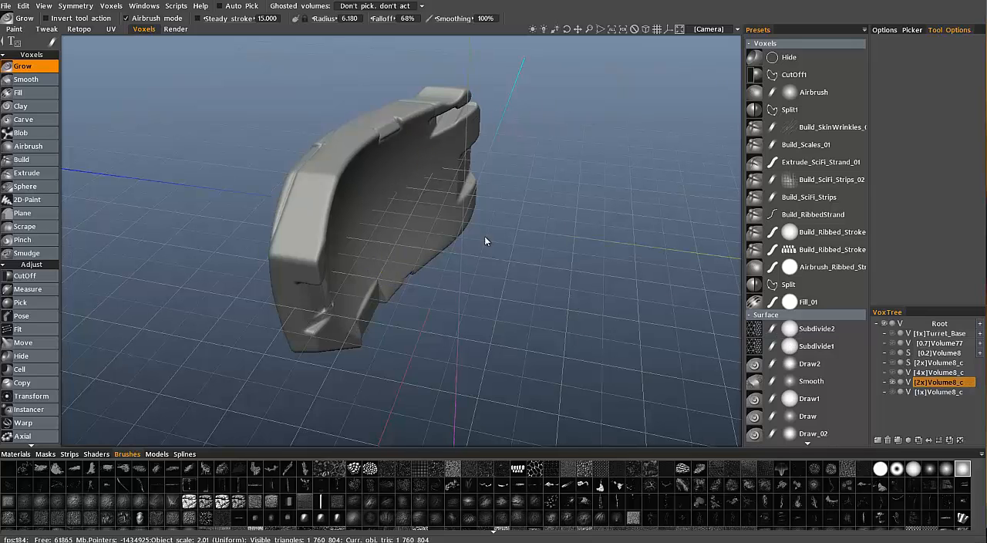
scroll(44, 124, down, 5)
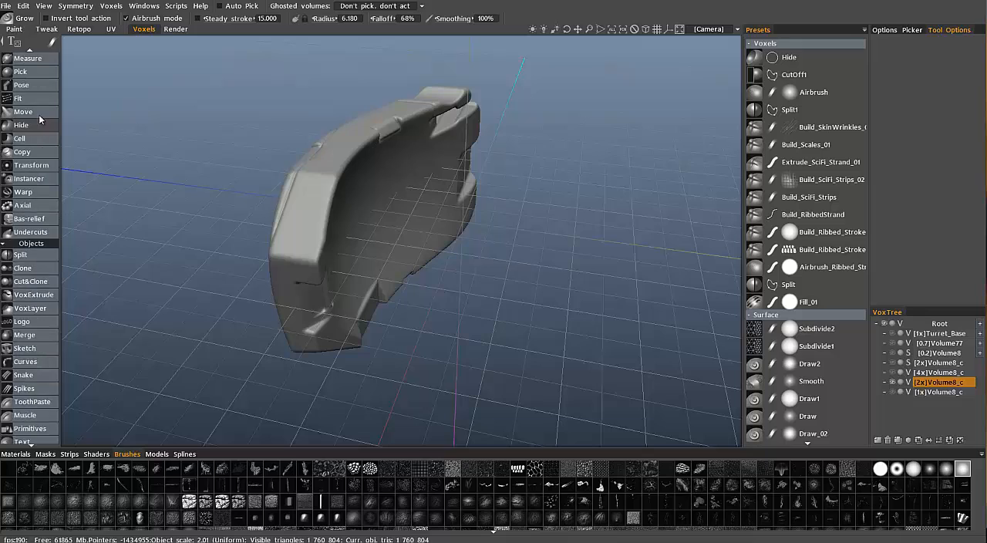
scroll(45, 121, up, 3)
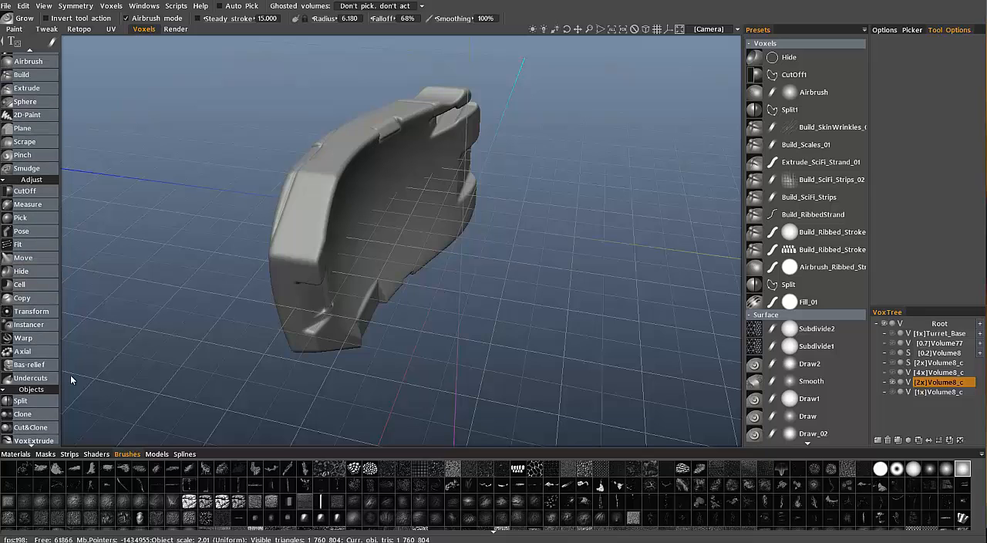
click(50, 327)
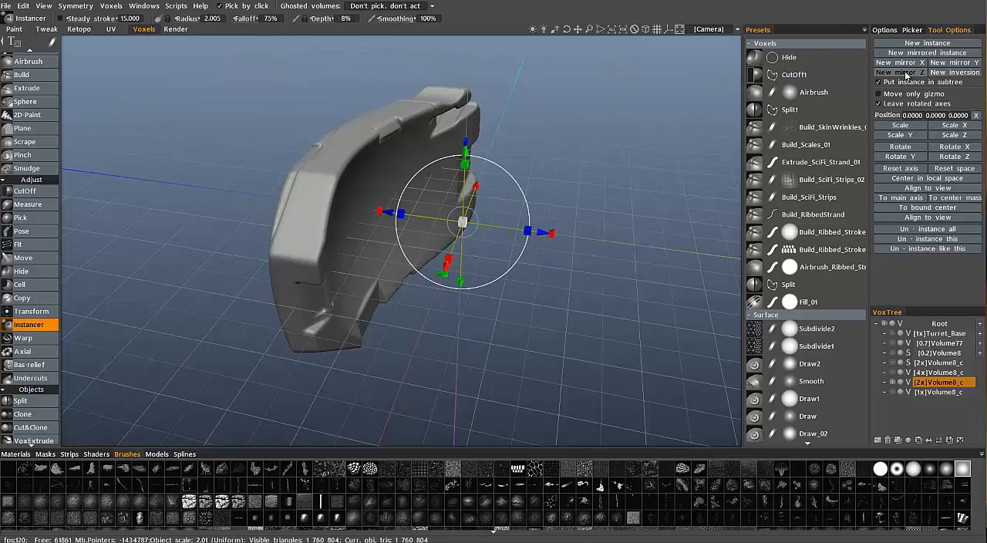
click(900, 72)
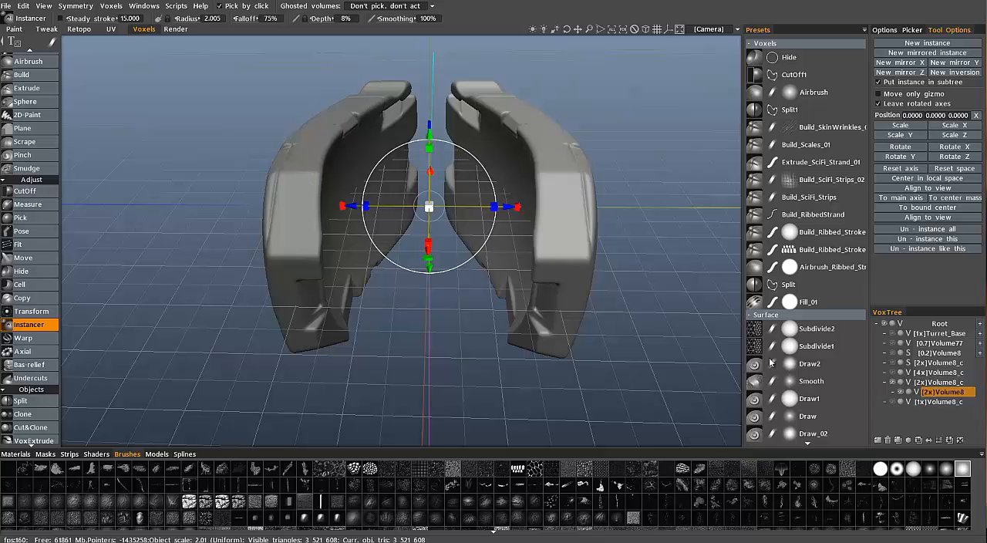
Return to the Retopo workspace, select the newest Volume8_copy002 group and show its mesh
click(79, 29)
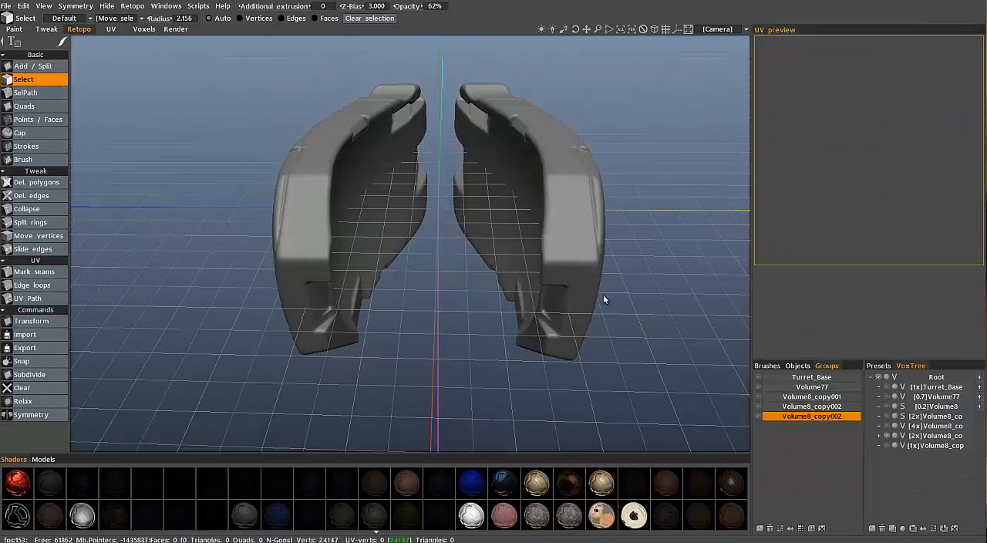
click(818, 415)
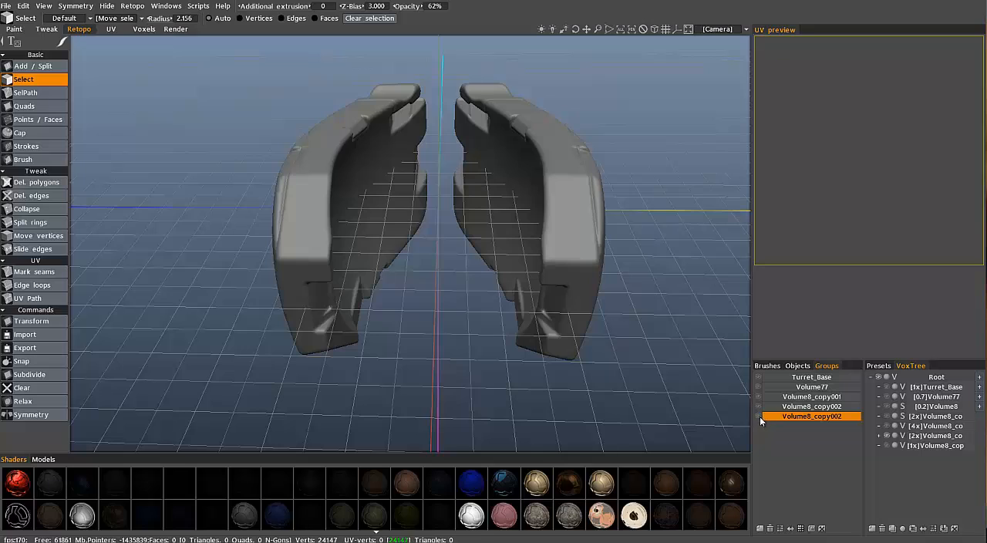
click(758, 416)
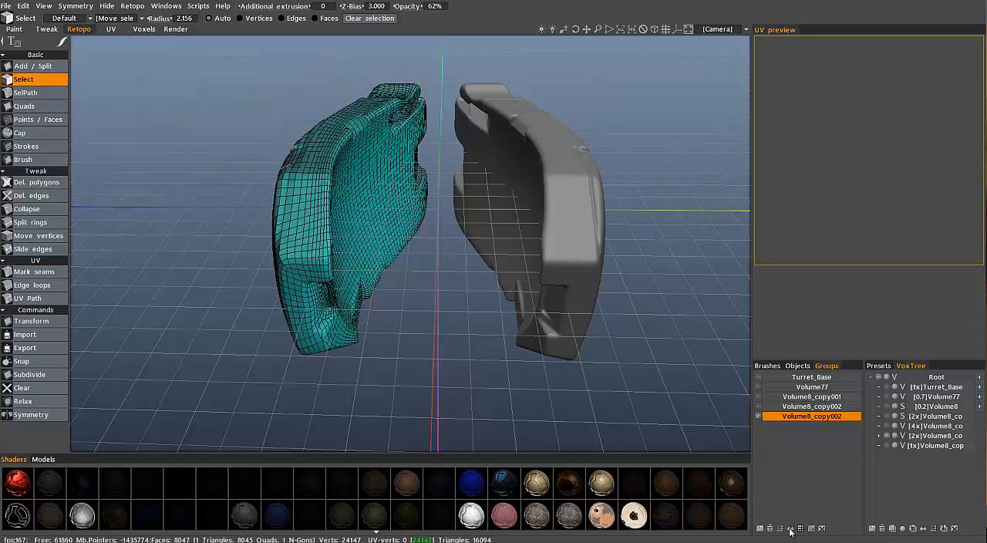
scroll(574, 293, down, 3)
alt+drag(577, 283, 458, 263)
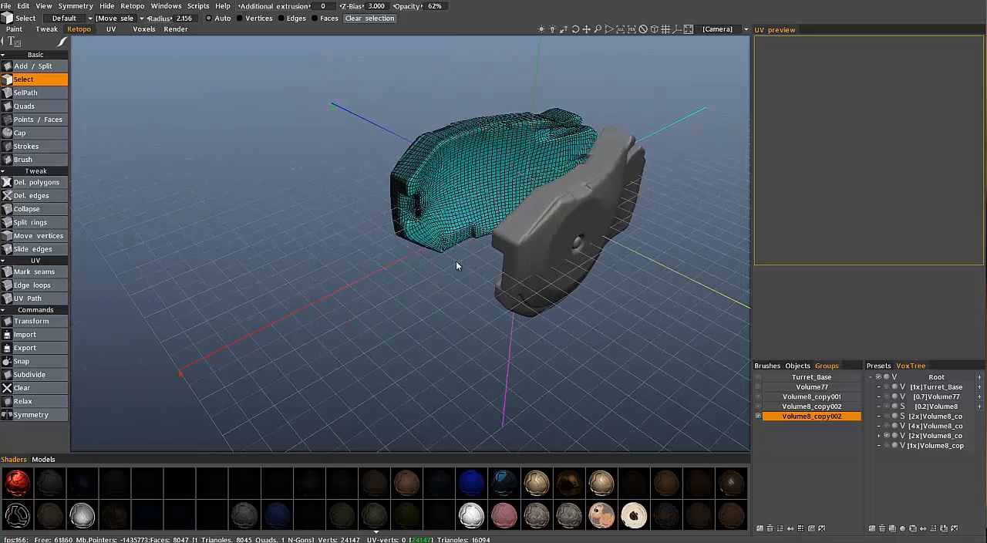
Enable symmetry across the Z axis and mirror the retopo group's mesh onto the opposite side armour
key(s)
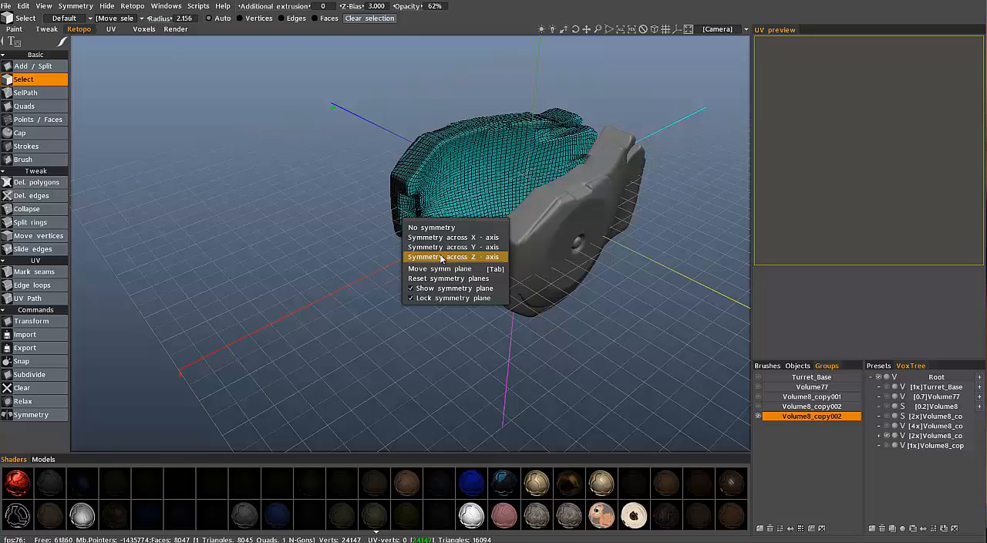
click(442, 257)
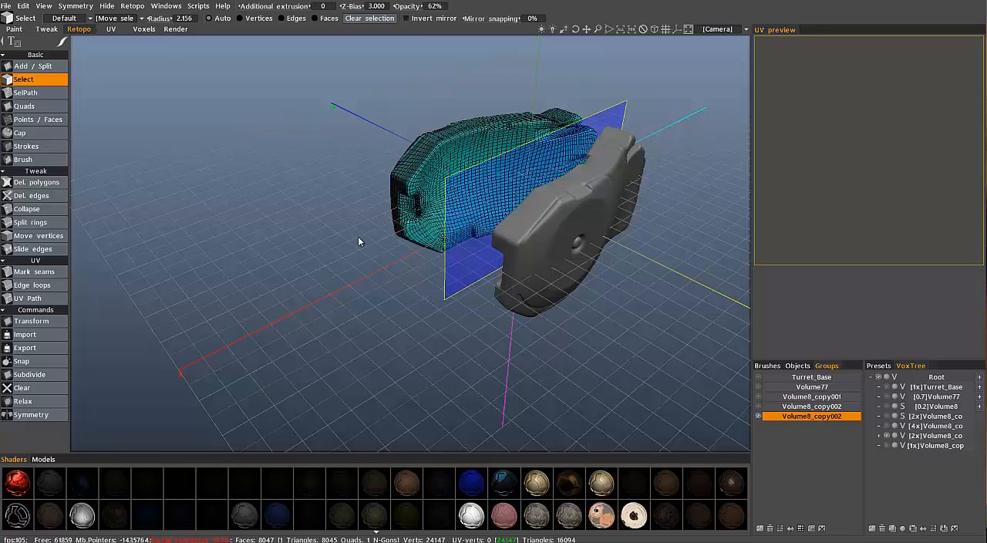
click(798, 417)
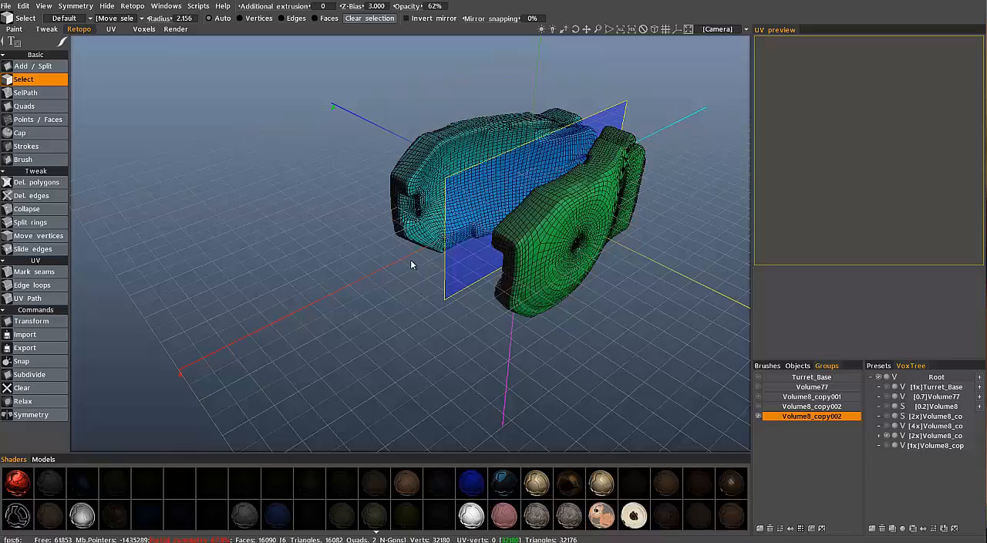
drag(410, 260, 842, 376)
middle_drag(842, 377, 816, 380)
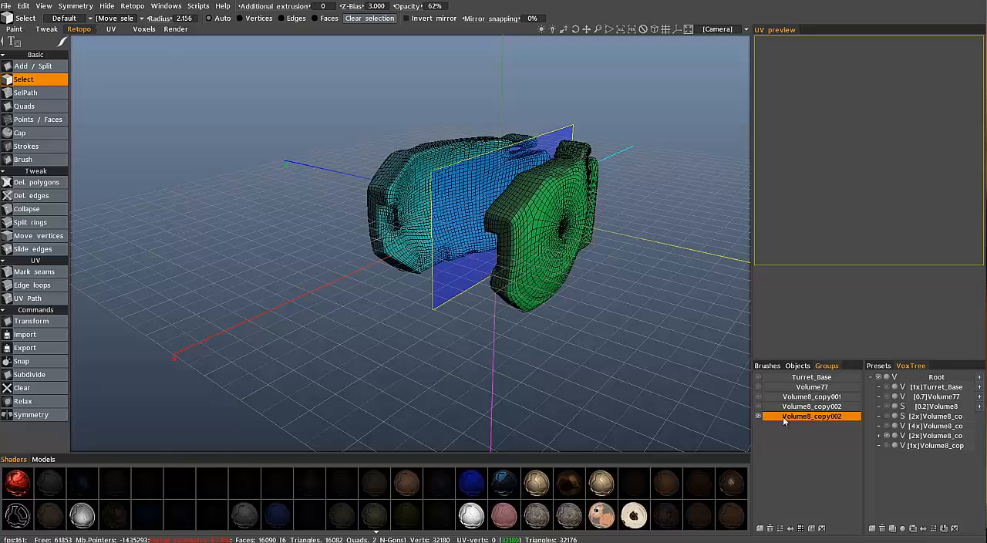
Hide the mirrored retopo group and the side armour volume, and show the 4x Volume8 copy instead
click(758, 417)
click(887, 436)
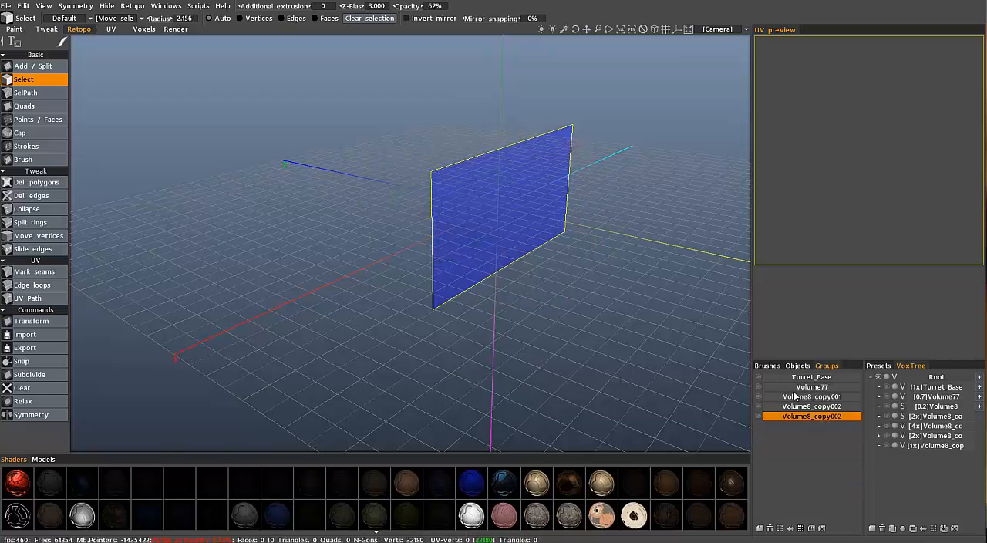
drag(794, 395, 823, 420)
click(888, 430)
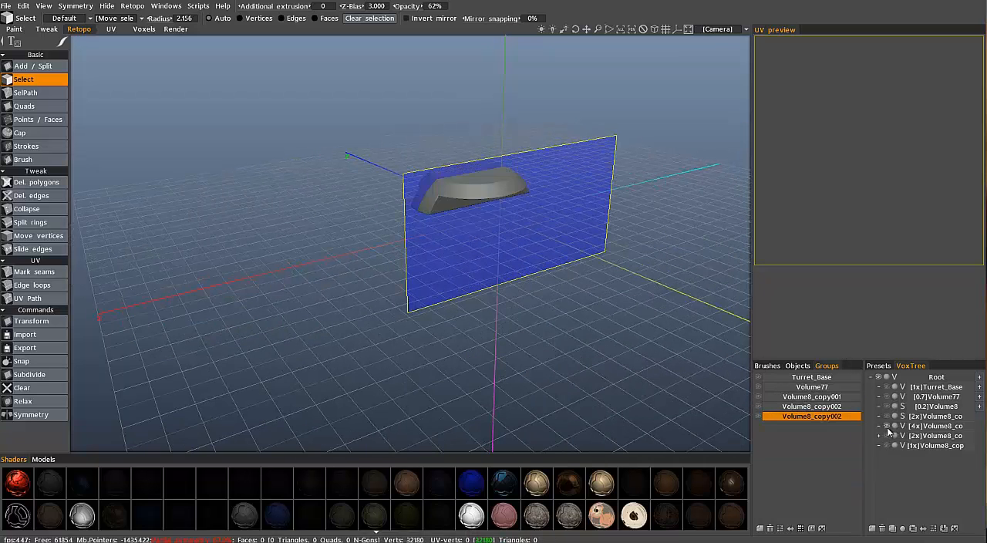
drag(715, 283, 356, 155)
Switch to the Voxels workspace and smooth the whole 4x Volume8 copy with the Smooth tool
click(144, 29)
drag(443, 189, 454, 261)
click(36, 80)
drag(694, 259, 489, 178)
click(931, 375)
right_drag(490, 178, 507, 260)
drag(507, 254, 45, 374)
key(space)
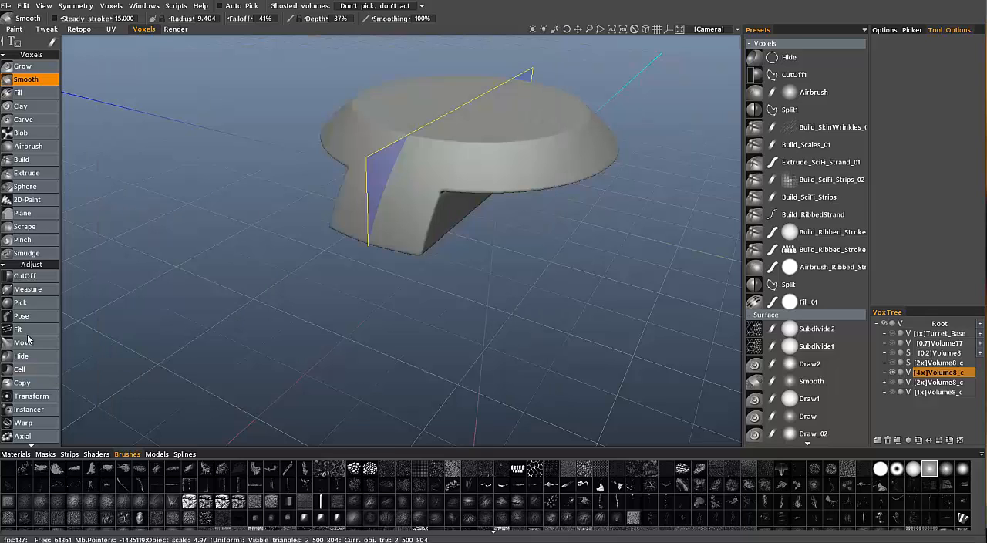
key(space)
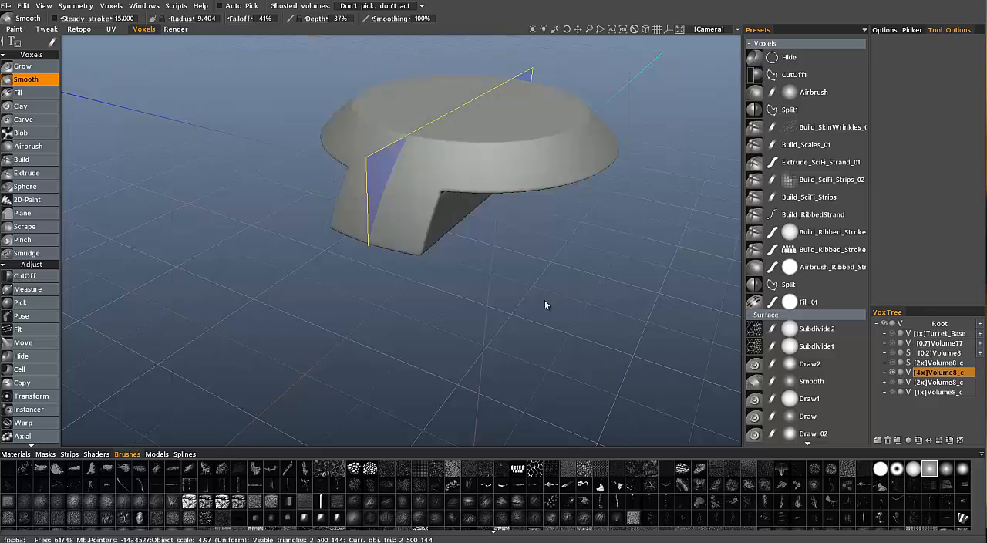
Run AUTOPO on the 4x Volume8 copy with a required polycount of 2500 and Z symmetry
drag(557, 275, 481, 218)
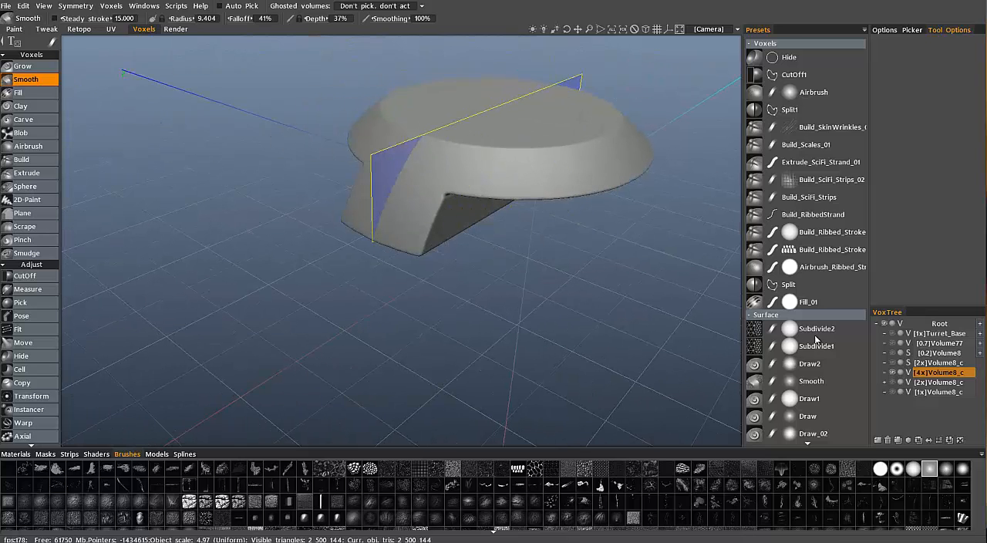
right_click(941, 375)
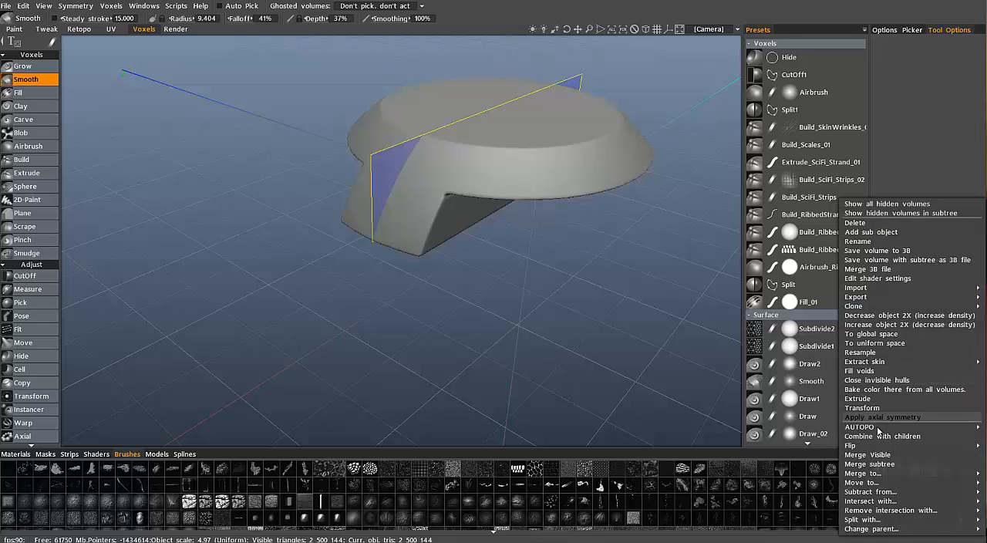
mouse_move(864, 426)
click(728, 397)
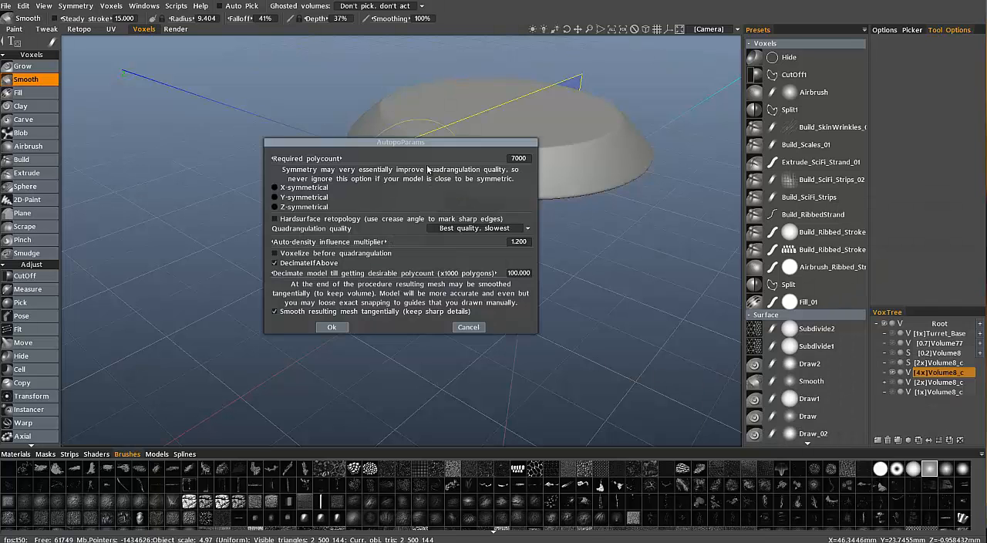
drag(484, 156, 851, 95)
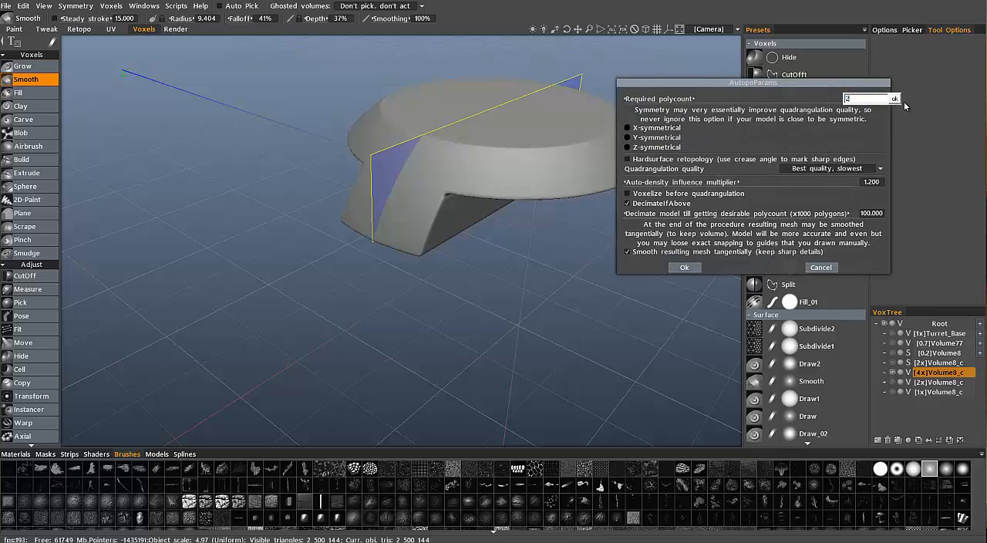
text(500)
key(Return)
click(646, 147)
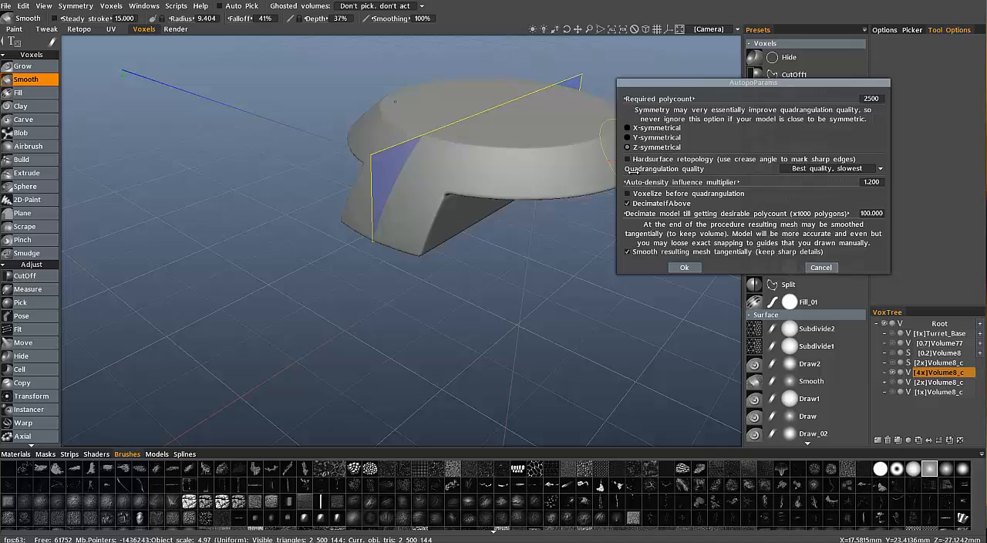
drag(756, 102, 813, 128)
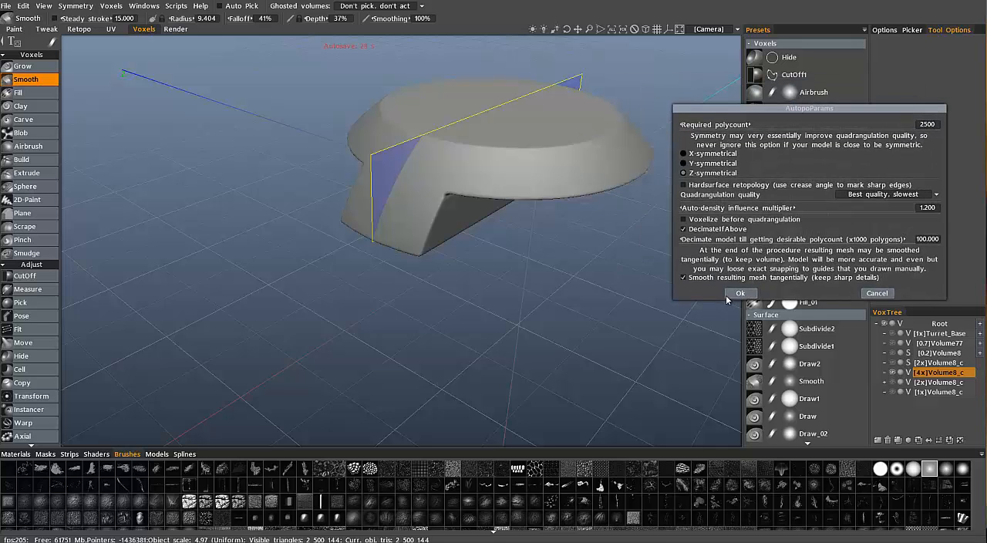
click(738, 294)
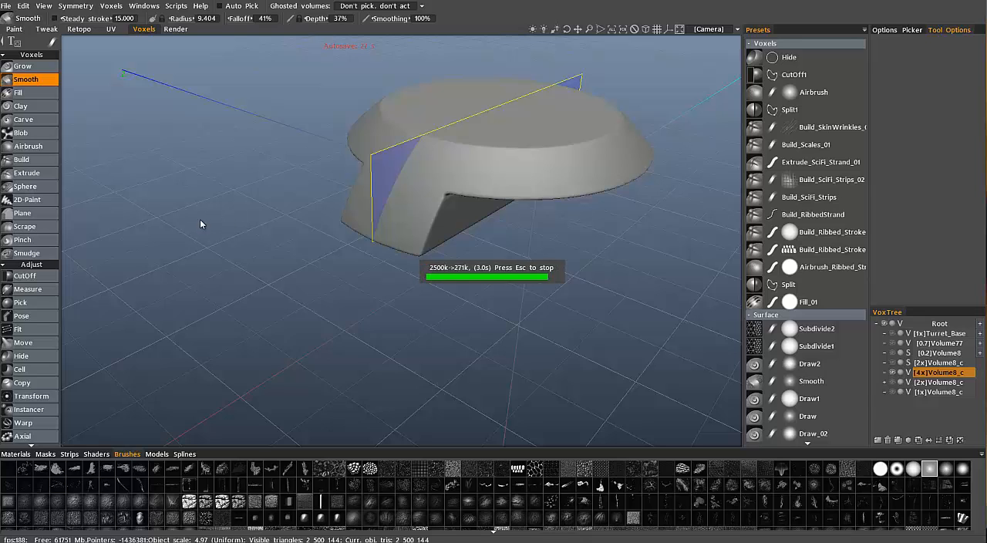
Skip density painting, clear the old guide strokes, and generate the AUTOPO mesh without new guides
middle_drag(258, 203, 248, 313)
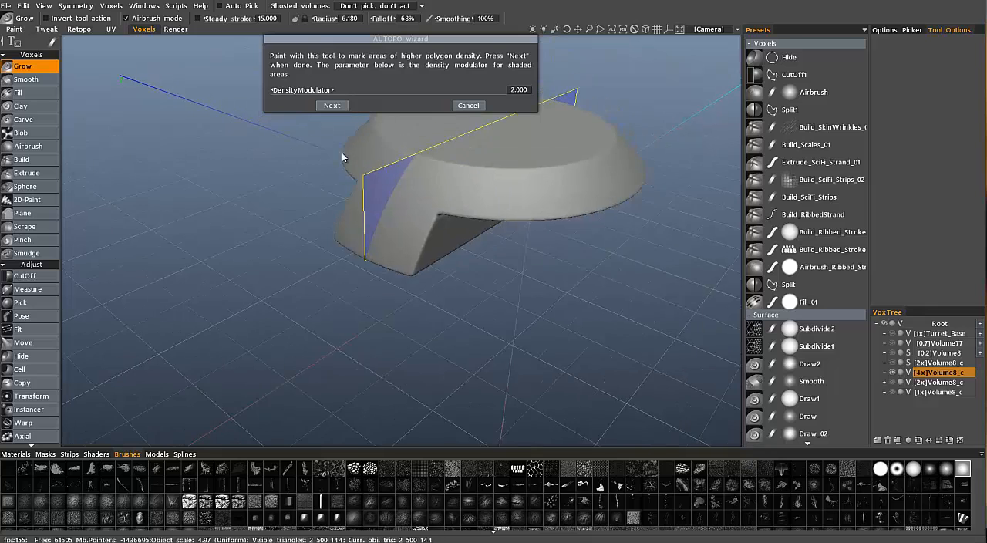
click(333, 106)
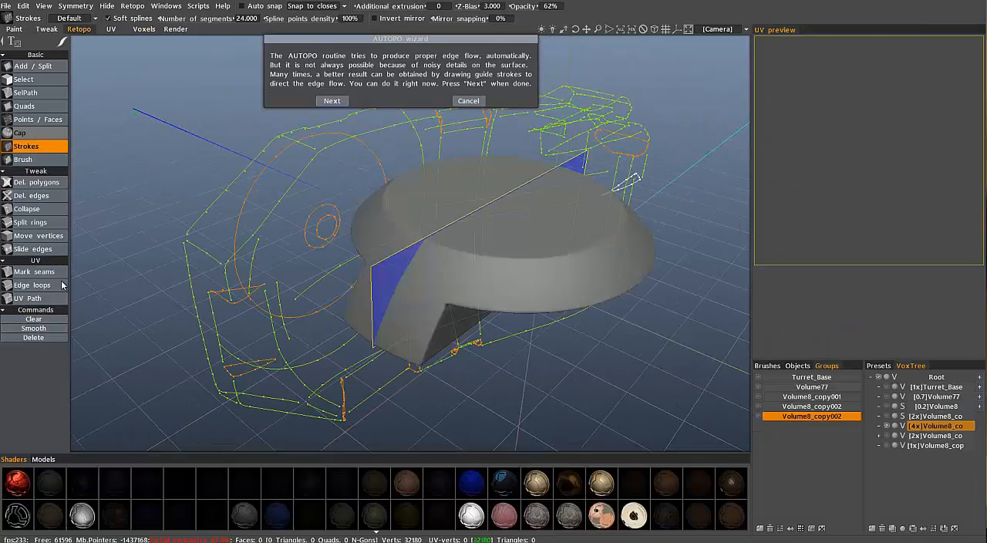
click(33, 318)
mouse_move(519, 292)
middle_down()
mouse_move(522, 213)
mouse_move(489, 263)
mouse_move(434, 236)
middle_up()
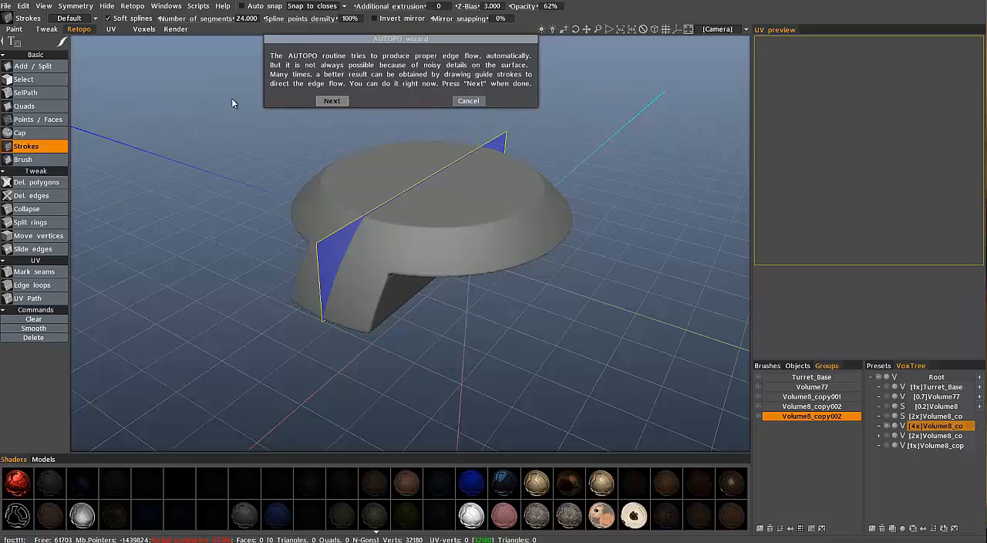
click(332, 101)
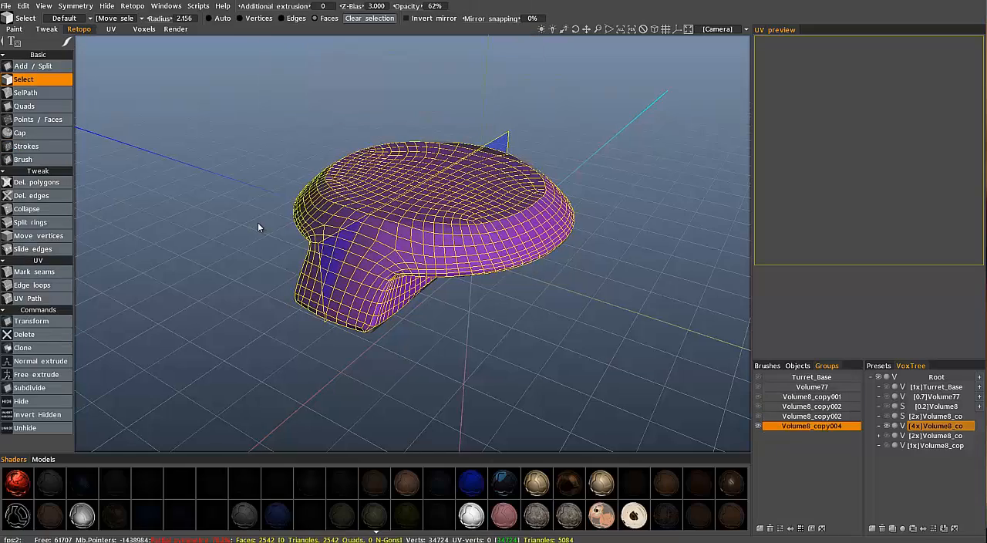
Hide the generated mesh's retopo group and add a new empty retopo group
drag(223, 201, 391, 249)
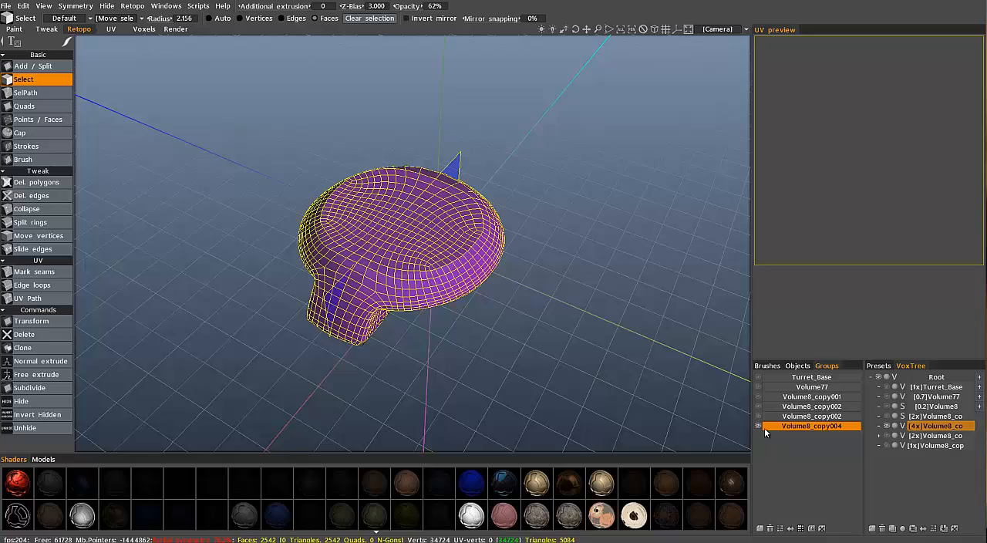
click(760, 528)
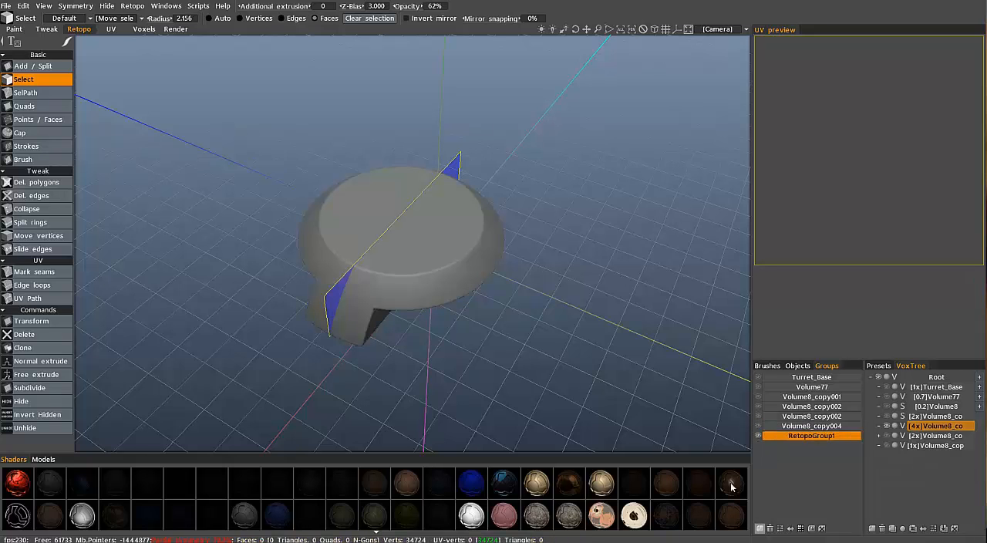
alt+drag(454, 308, 193, 208)
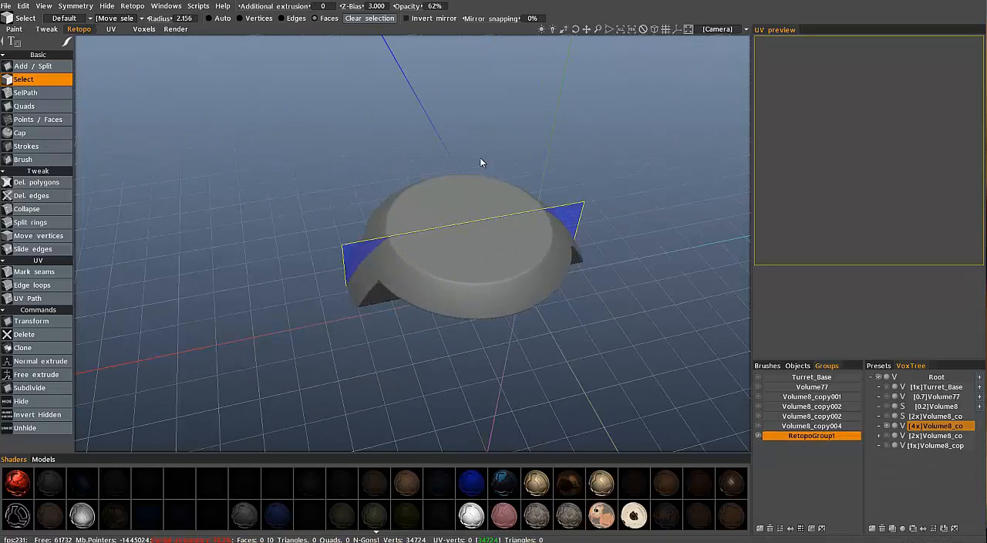
Switch to an orthographic front view of the round volume and turn off symmetry
click(655, 30)
click(713, 30)
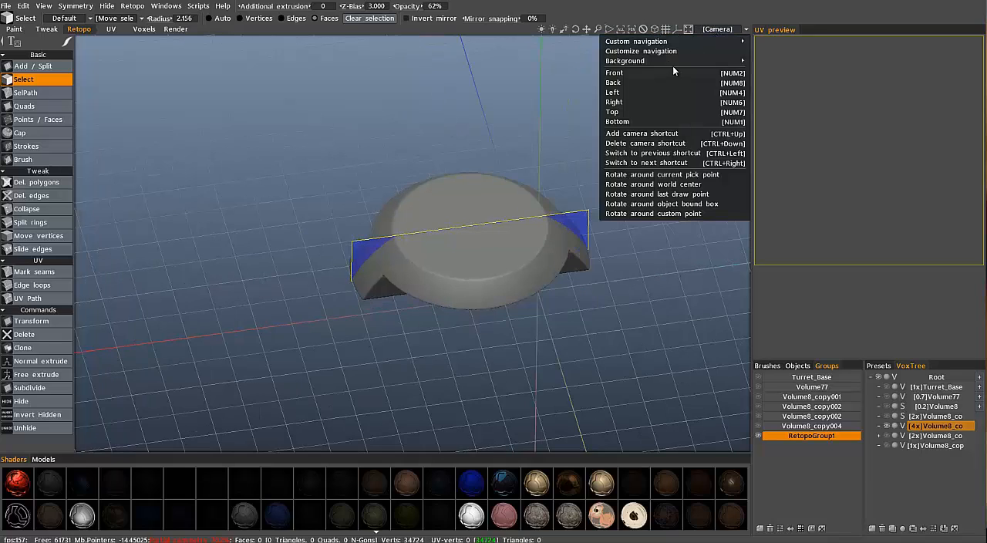
click(648, 91)
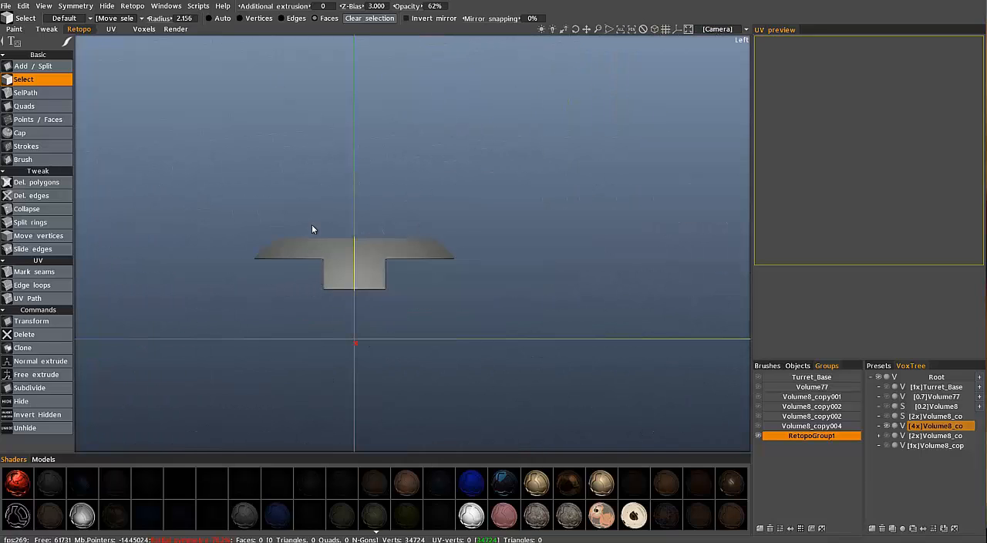
click(708, 31)
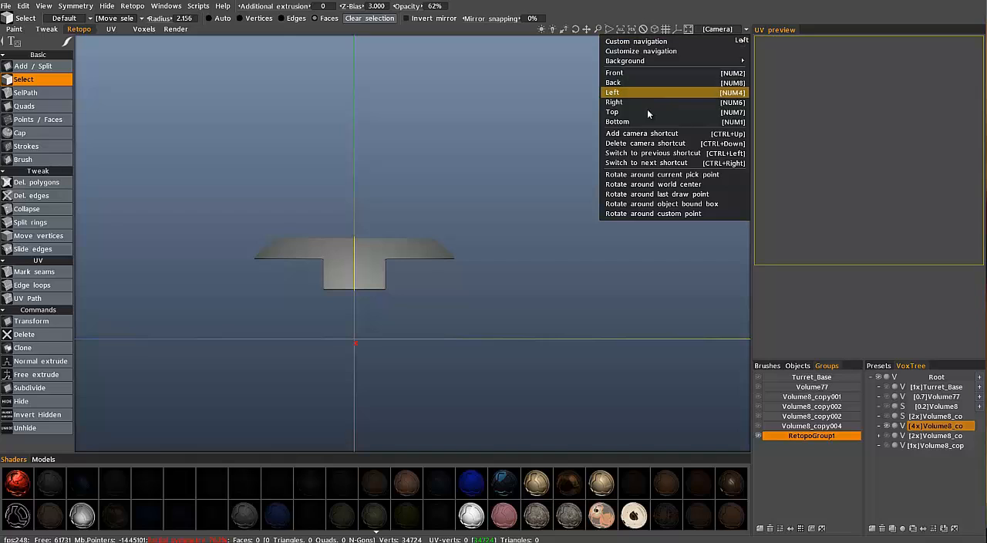
click(635, 72)
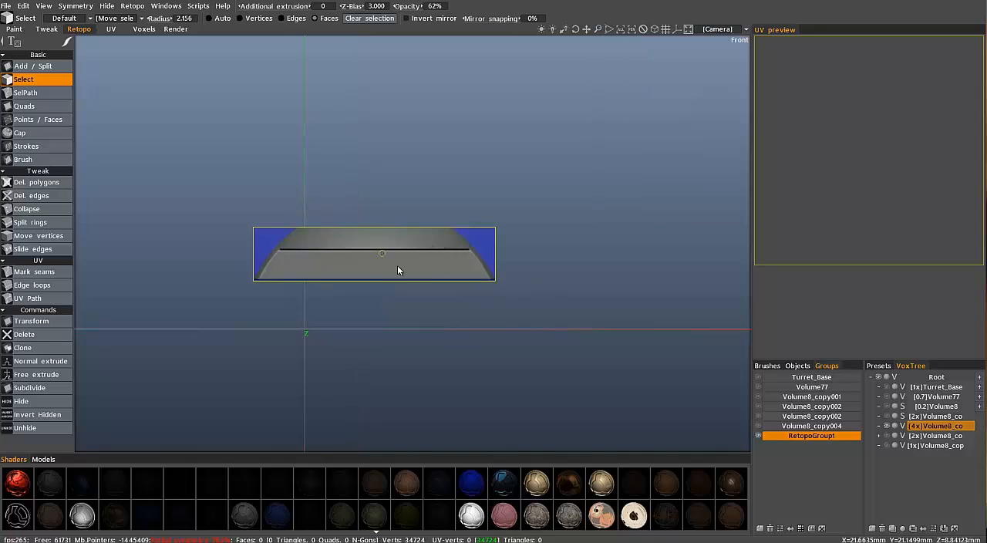
scroll(431, 274, up, 2)
scroll(437, 277, up, 3)
key(s)
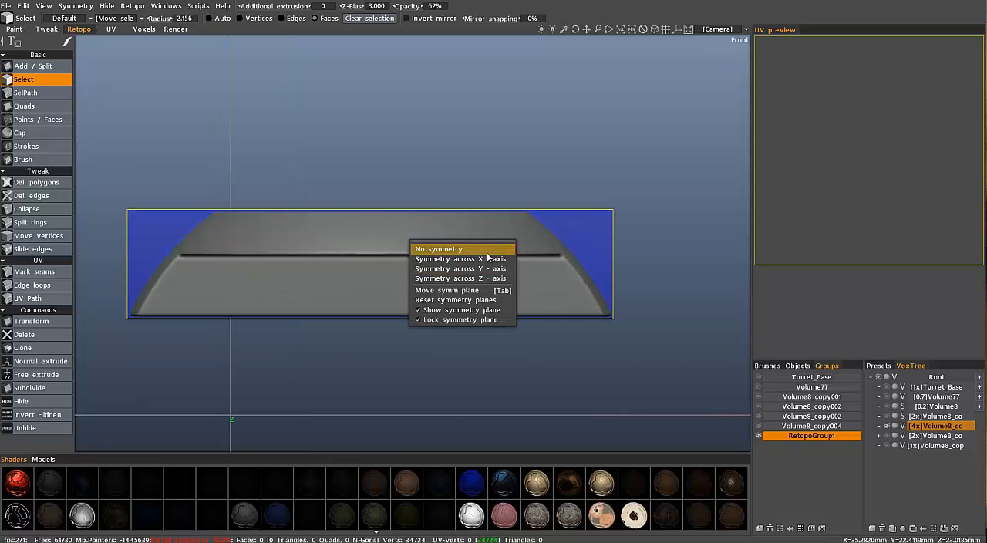
click(472, 259)
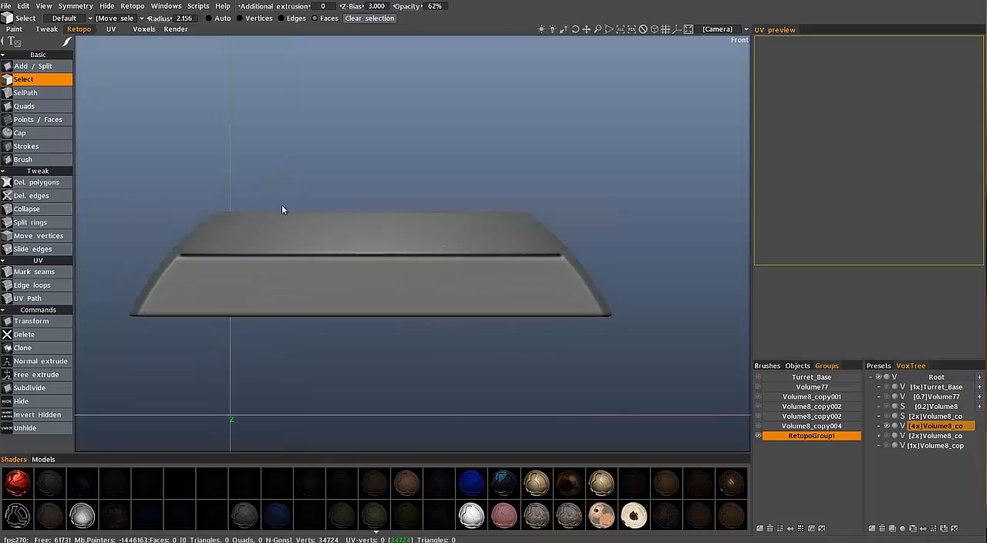
With the Strokes tool, slice two straight horizontal guides across the volume, along its upper rim and just above the lower ledge
middle_drag(253, 230, 323, 229)
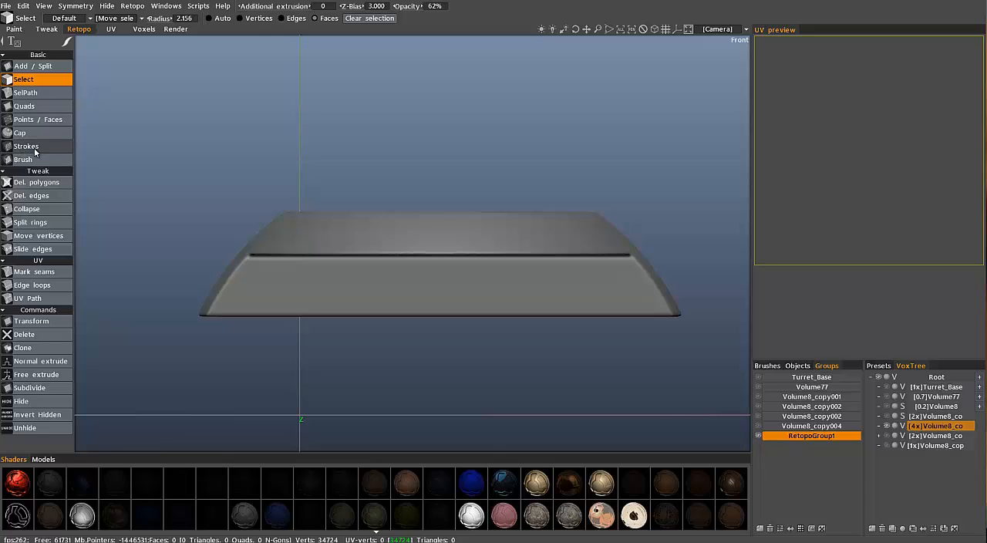
click(34, 147)
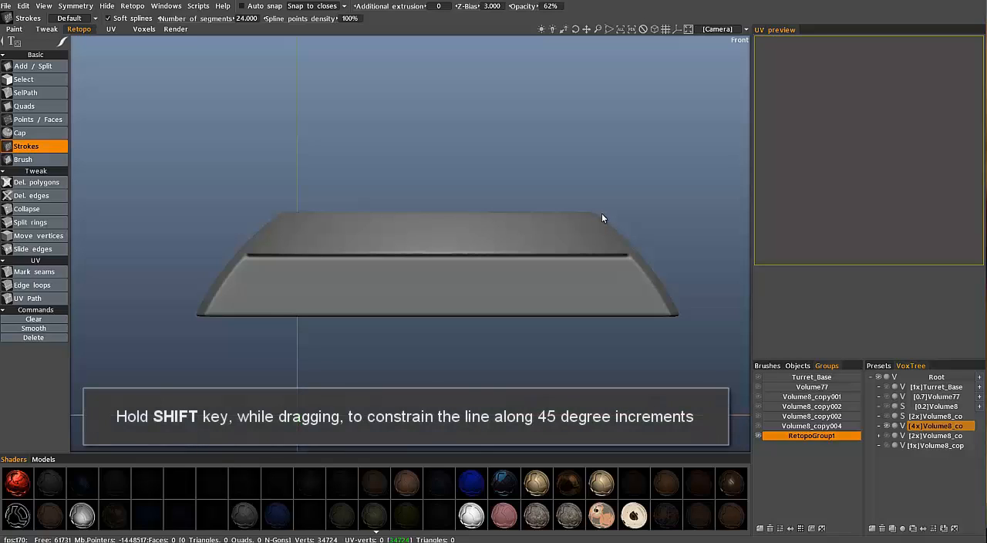
mouse_move(603, 218)
mouse_down()
mouse_move(231, 220)
mouse_move(261, 214)
mouse_up()
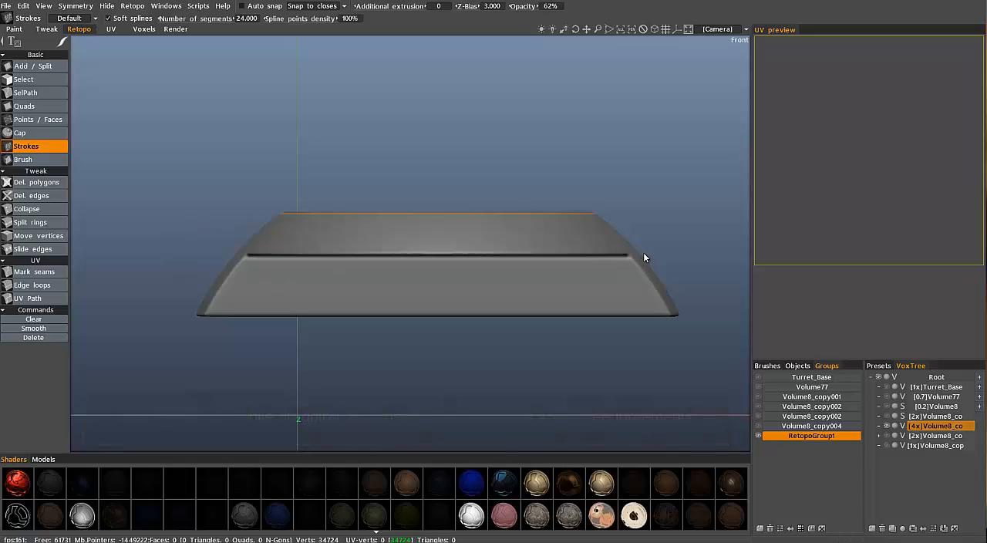
drag(646, 252, 213, 250)
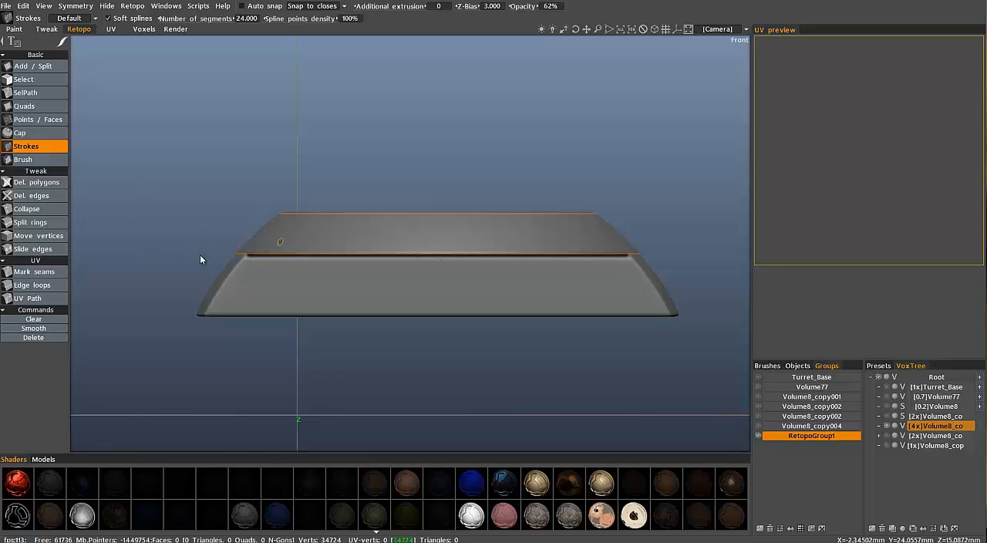
Show the volume in the top view and ghost the 4x Volume8 copy
key(KP_7)
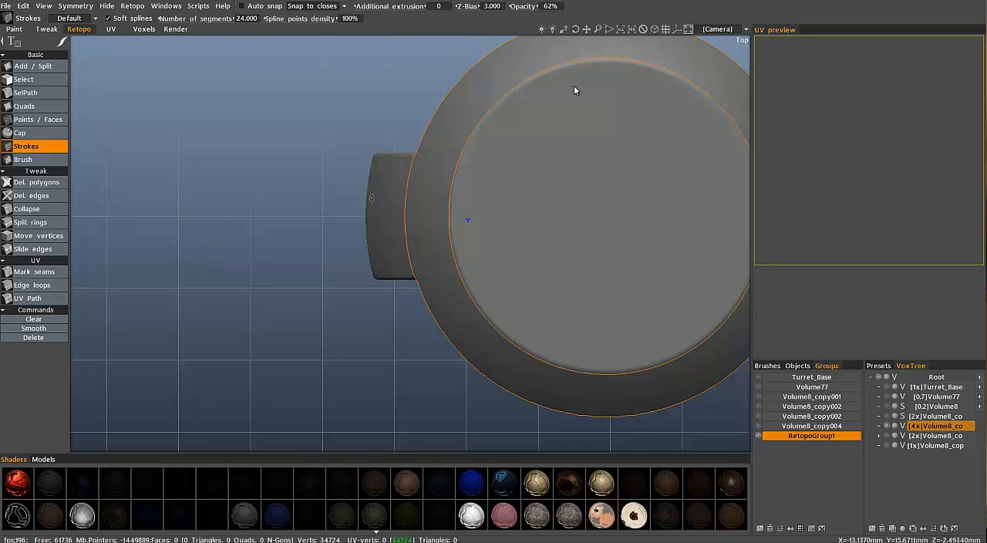
middle_drag(402, 208, 301, 207)
middle_drag(514, 96, 515, 153)
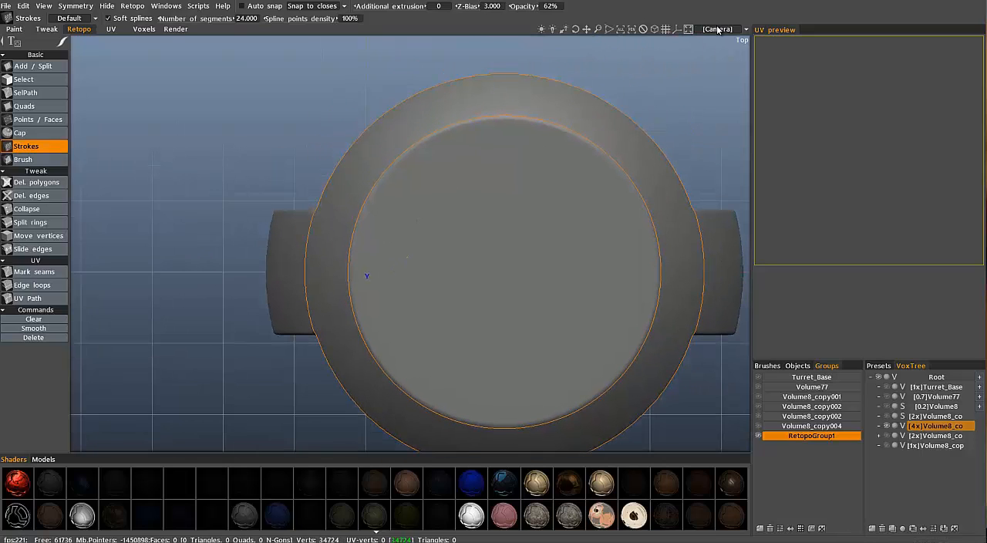
scroll(675, 54, down, 3)
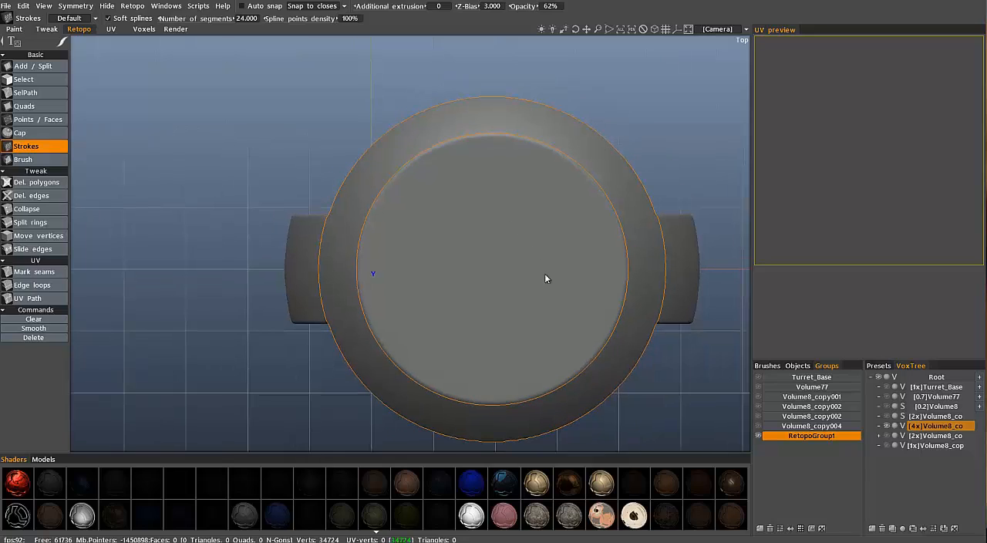
click(895, 427)
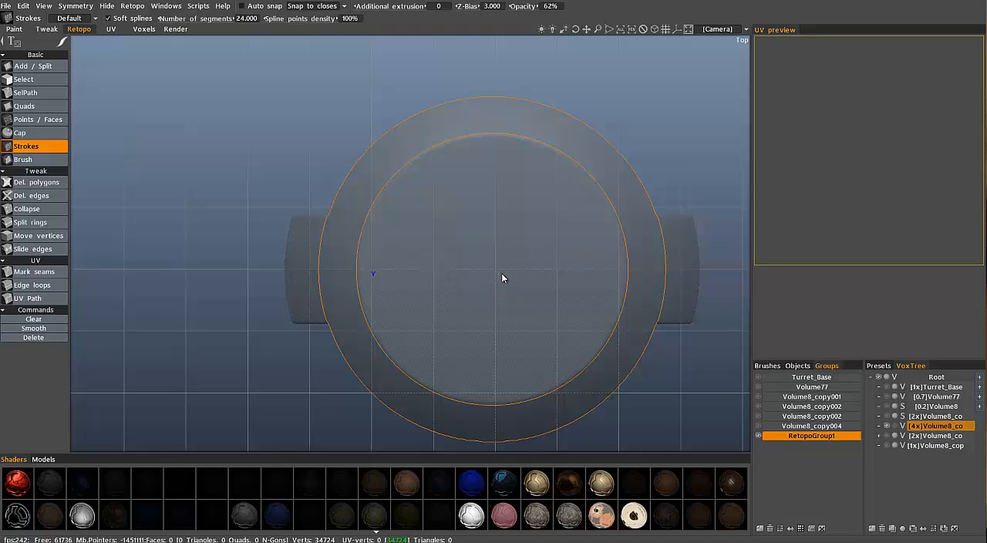
In the Voxels workspace, set ghosted volumes to Pick and act
click(143, 29)
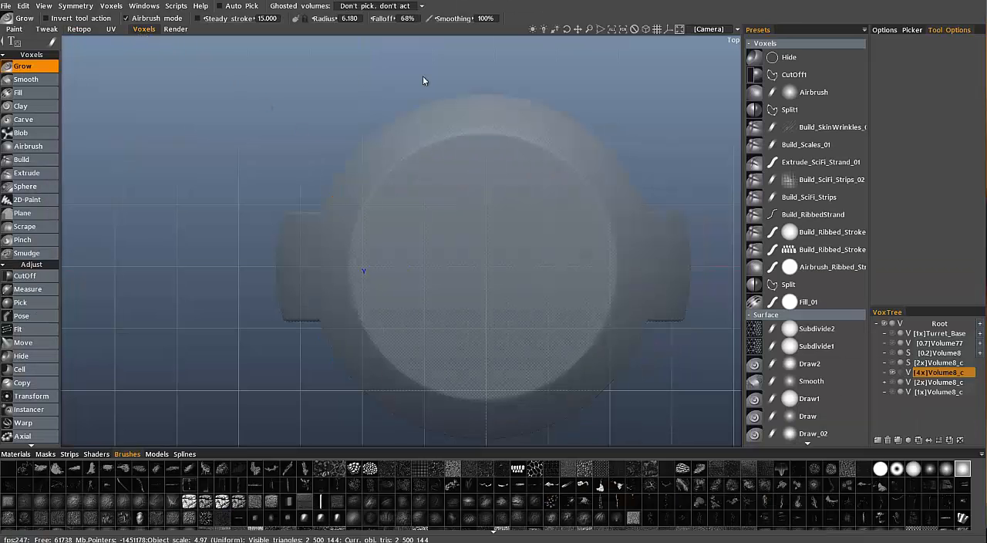
click(355, 6)
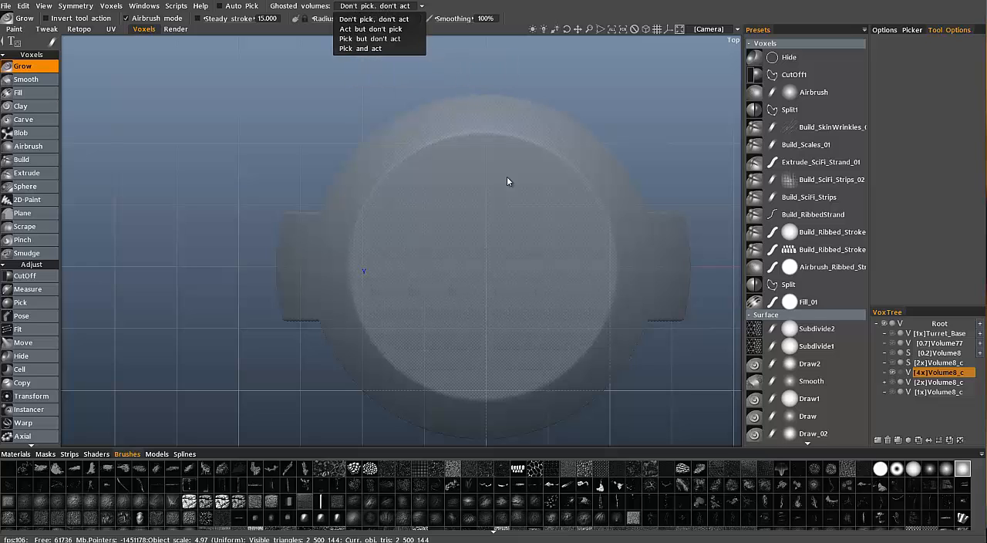
click(523, 245)
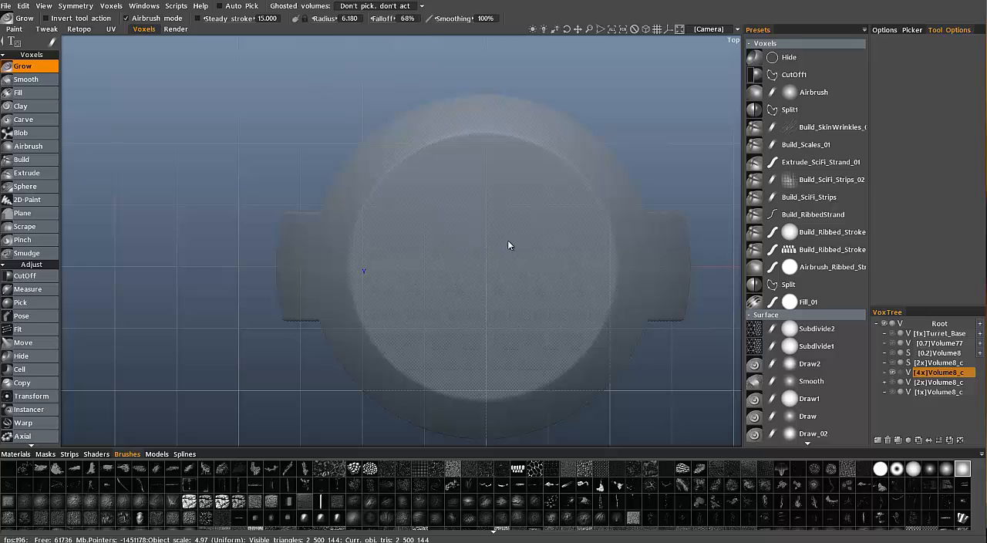
click(373, 7)
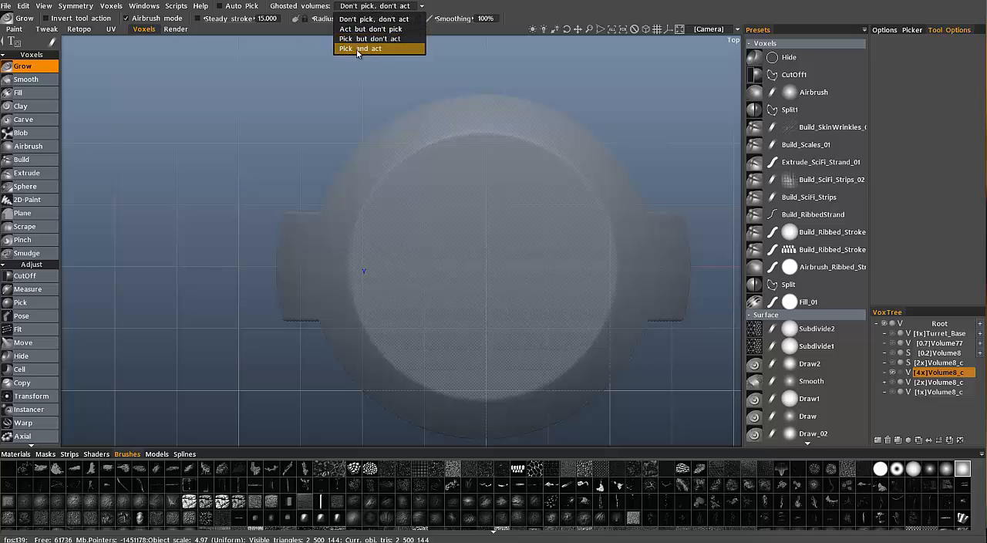
click(359, 49)
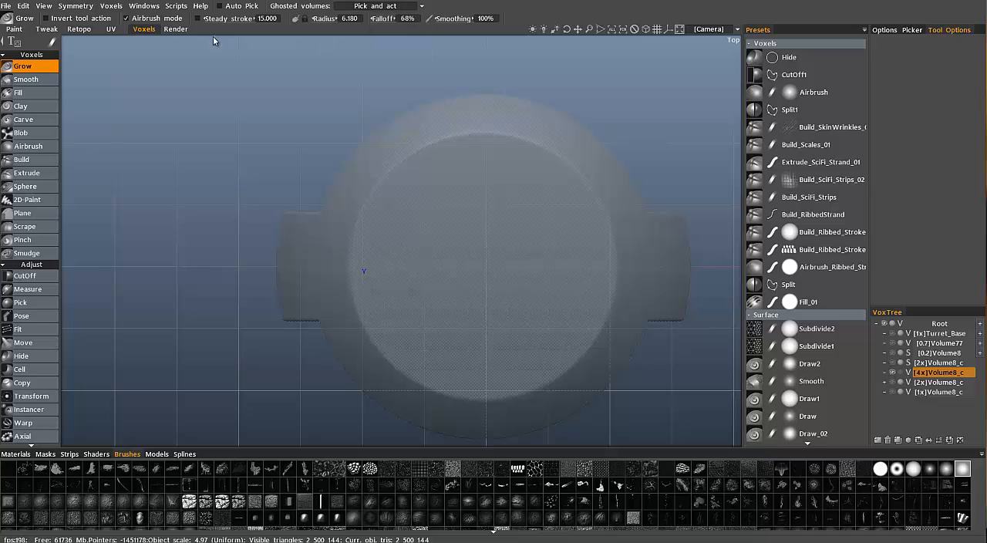
In the Retopo workspace, draw a straight radial guide stroke from the round volume's centre out past its outer circular guide
click(81, 29)
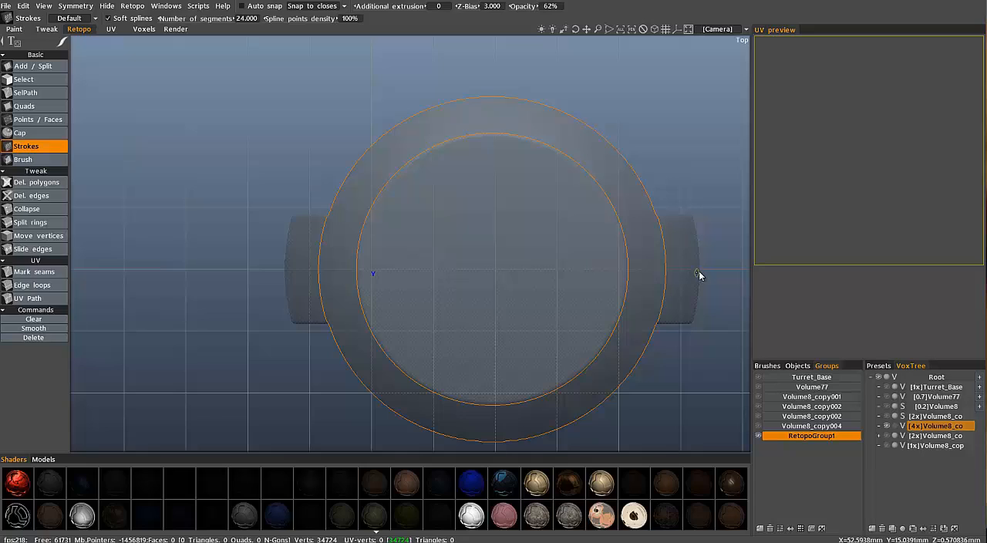
click(496, 268)
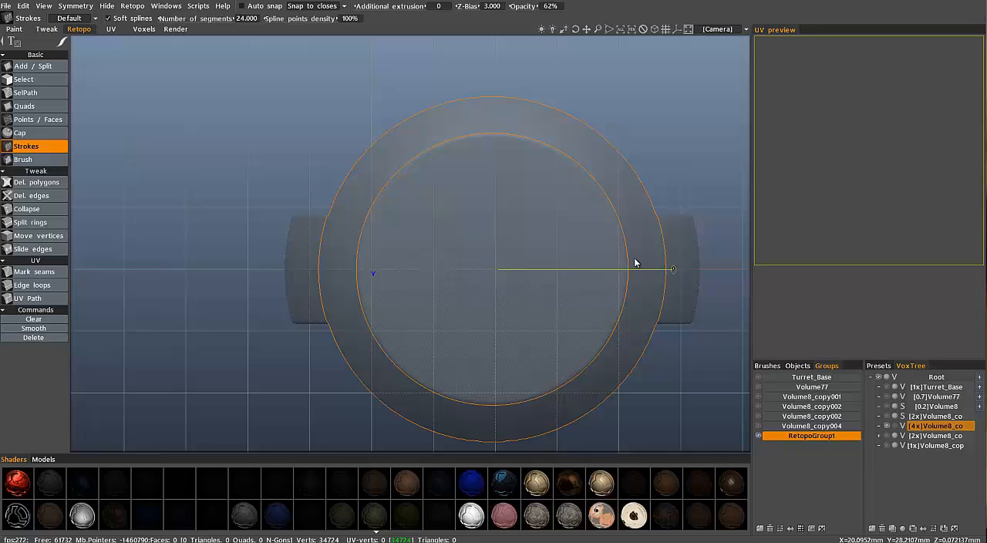
click(635, 262)
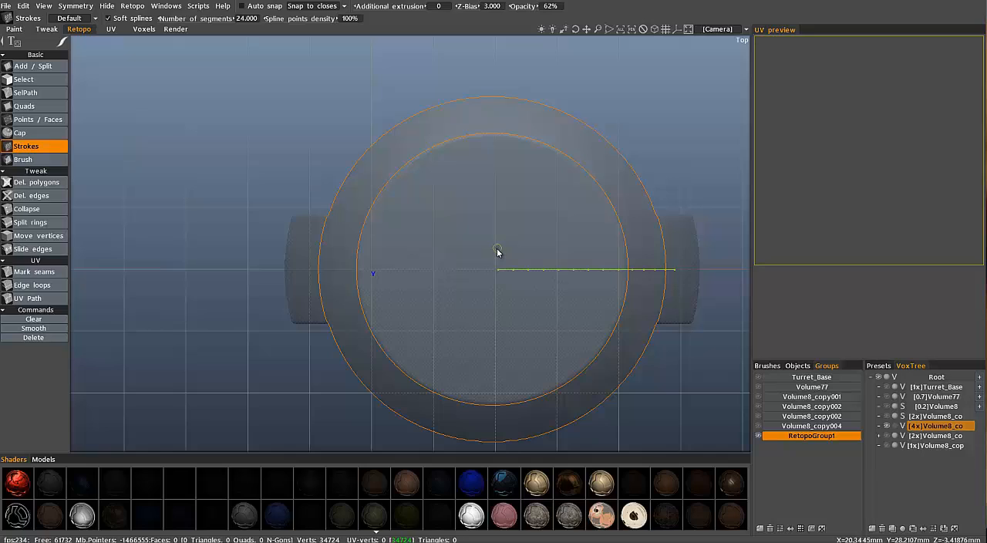
Draw a small closed circular guide around the centre of the volume, even out its shape, and generate the quads from the strokes
click(496, 248)
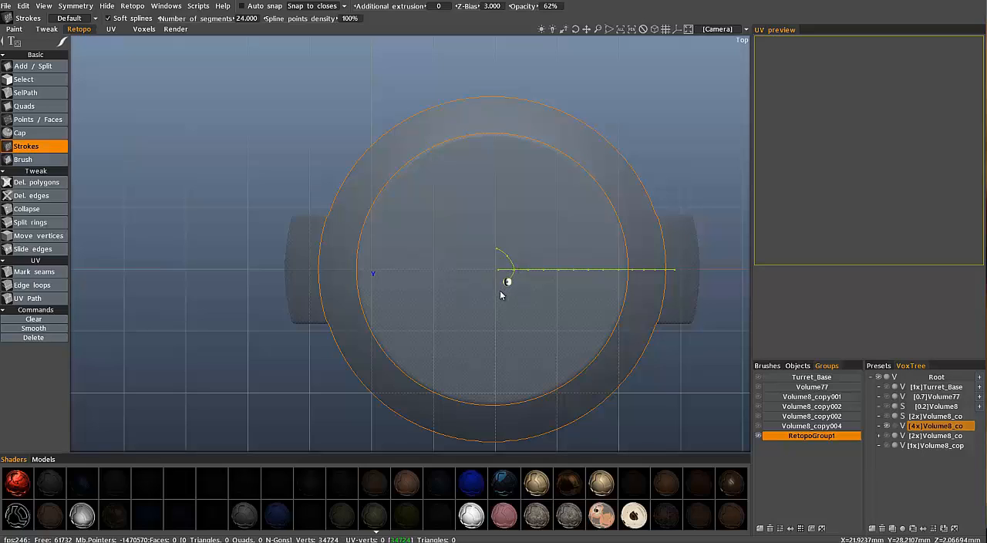
click(495, 290)
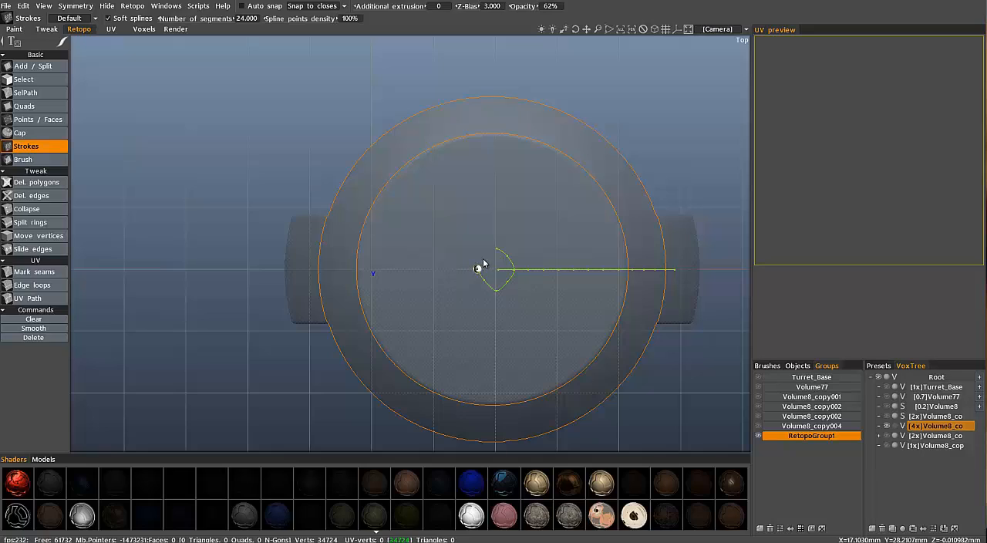
click(483, 263)
click(496, 251)
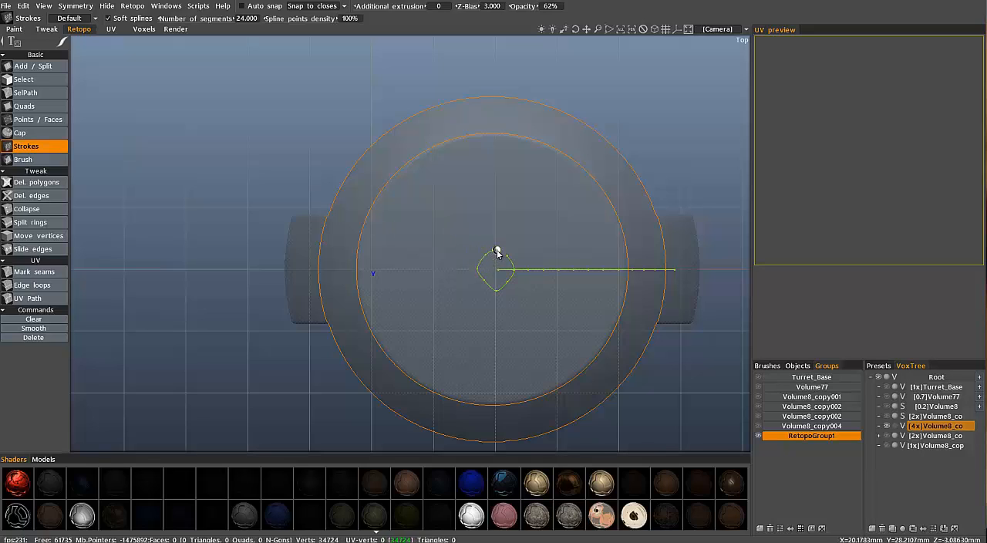
click(508, 257)
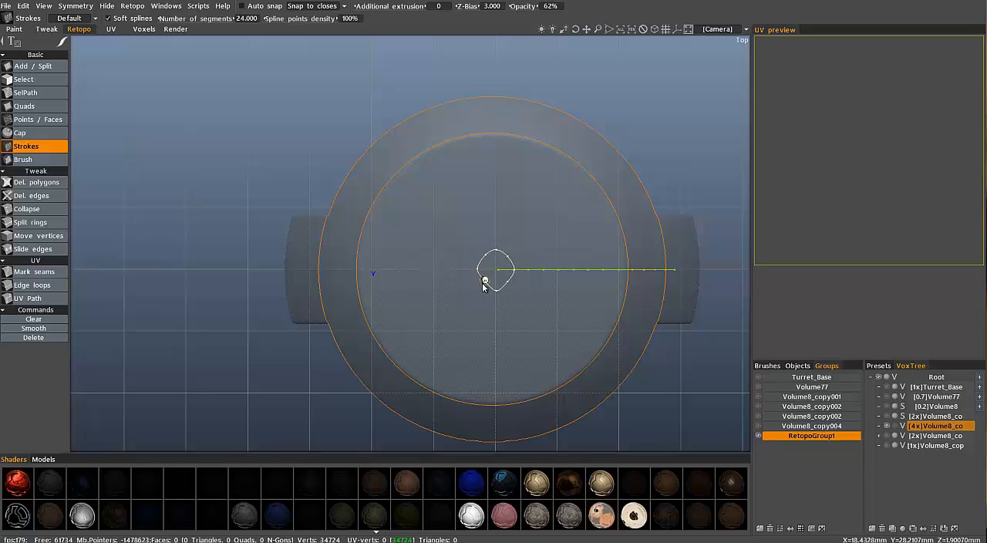
drag(483, 281, 509, 283)
drag(496, 250, 495, 253)
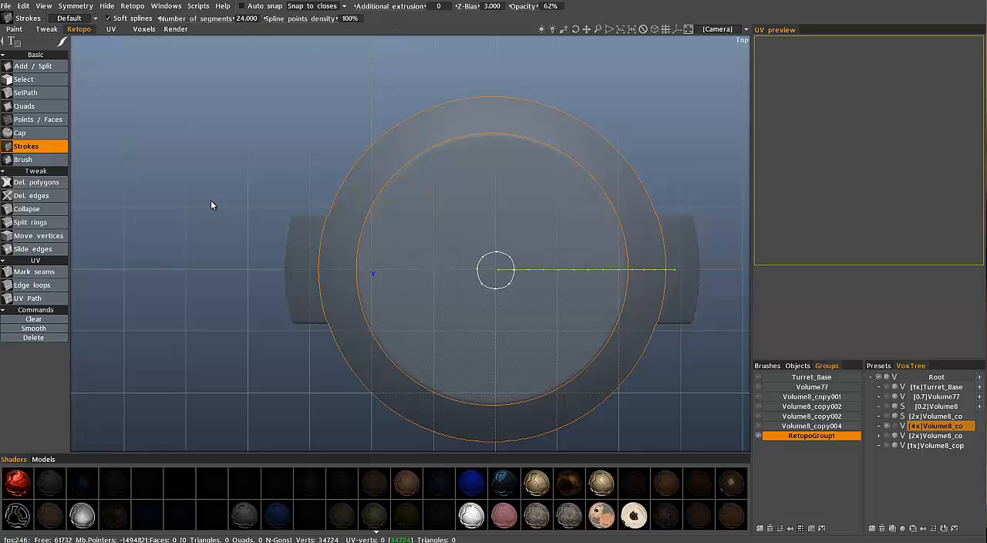
key(Return)
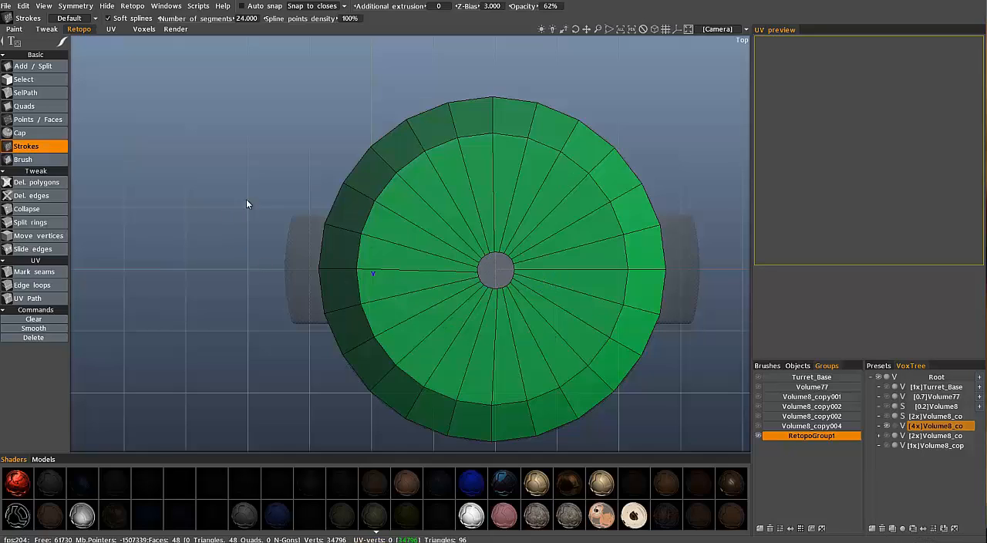
Use Split rings to add three concentric edge loops to the top face between its rim and the central hole
click(34, 162)
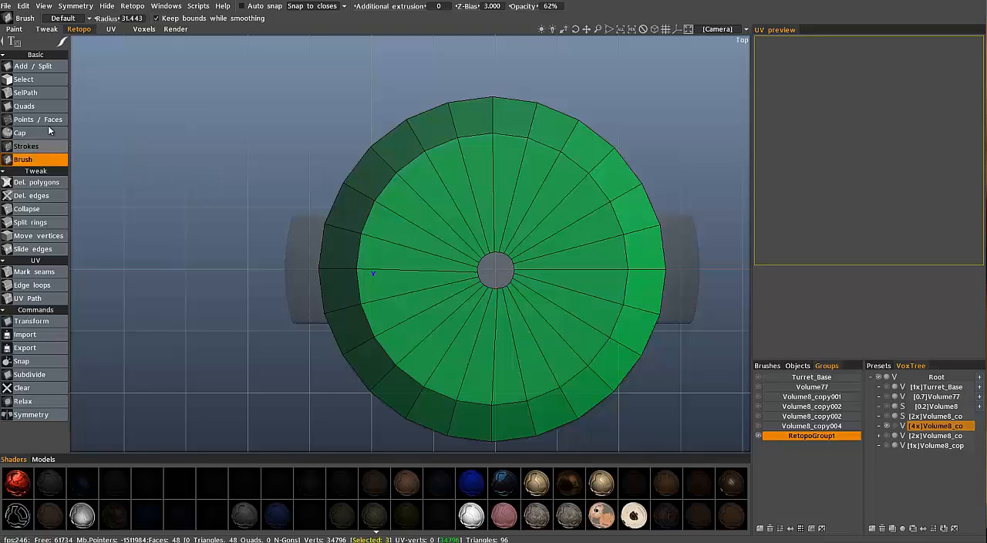
click(36, 221)
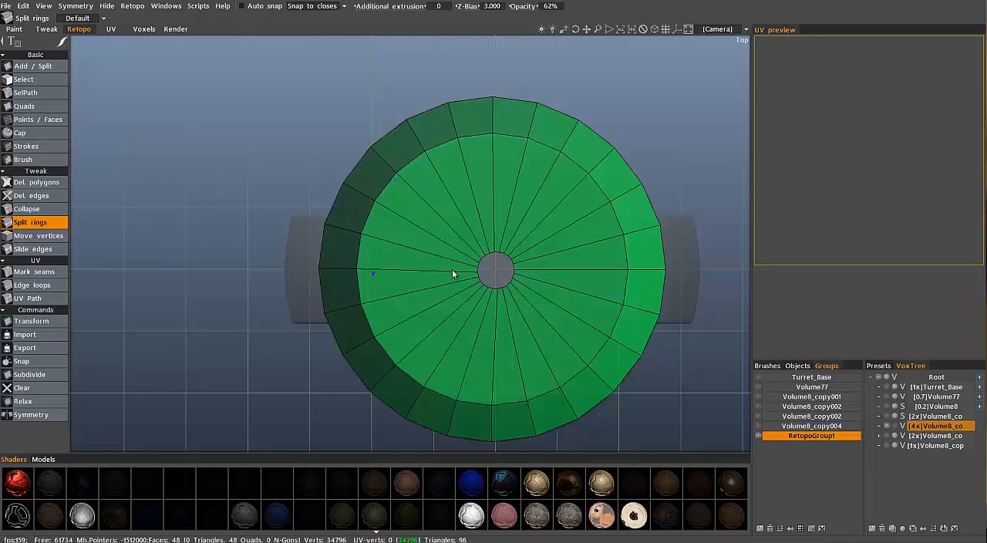
click(489, 239)
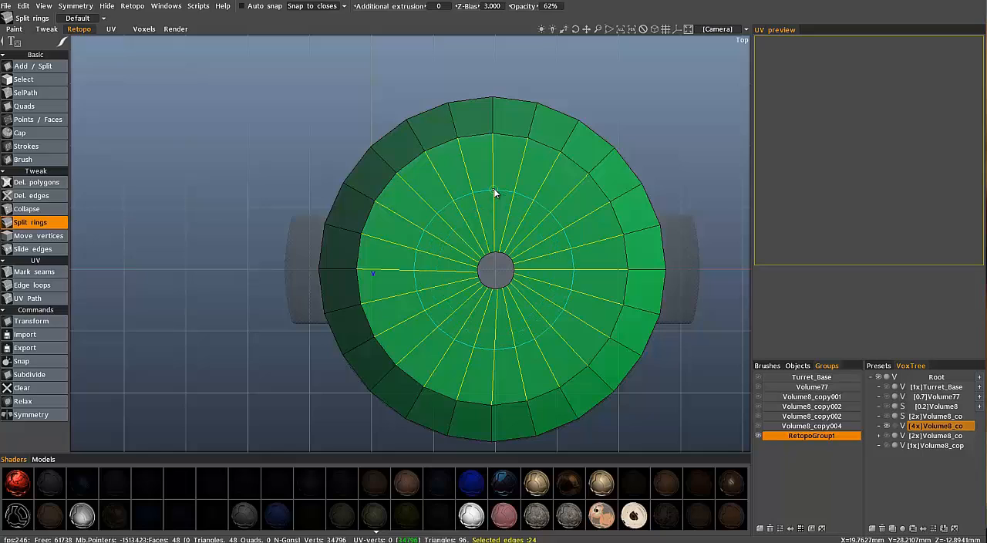
click(495, 192)
click(490, 234)
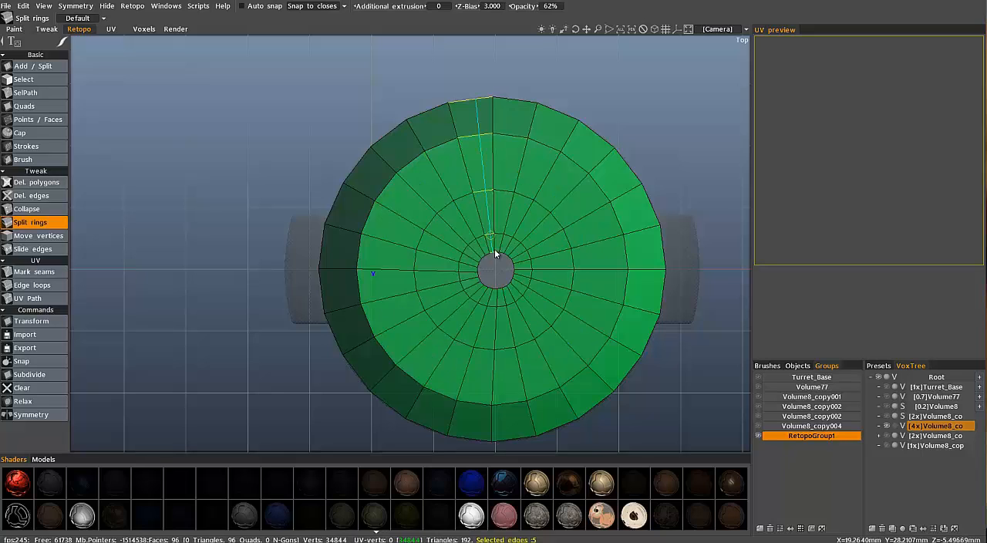
click(483, 252)
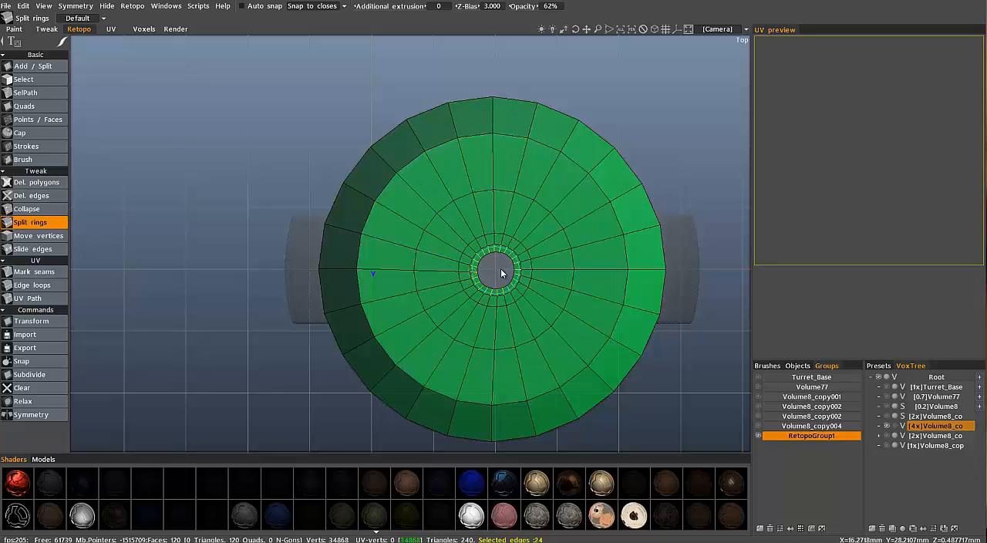
Relax the top face's rings with the retopo Brush and Keep bounds while smoothing turned off, shrinking the central hole
click(31, 158)
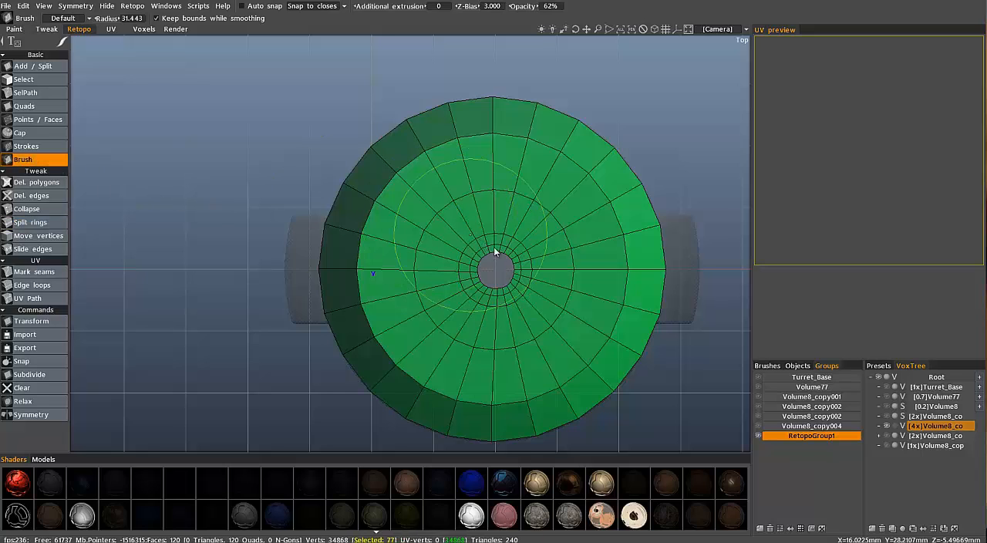
mouse_move(498, 275)
mouse_down()
mouse_move(504, 269)
mouse_move(460, 193)
mouse_up()
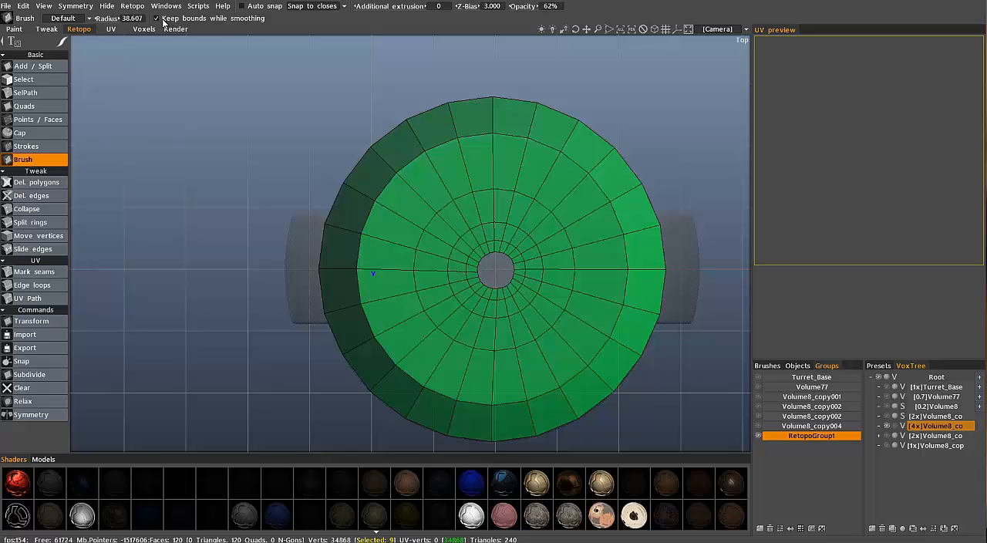
mouse_move(485, 255)
mouse_down()
mouse_move(502, 269)
mouse_move(487, 277)
mouse_move(500, 277)
mouse_move(489, 271)
mouse_move(501, 260)
mouse_move(502, 293)
mouse_move(498, 254)
mouse_move(466, 261)
mouse_move(491, 231)
mouse_move(527, 309)
mouse_move(457, 266)
mouse_move(570, 293)
mouse_move(532, 290)
mouse_move(575, 271)
mouse_move(472, 276)
mouse_move(493, 282)
mouse_move(490, 303)
mouse_up()
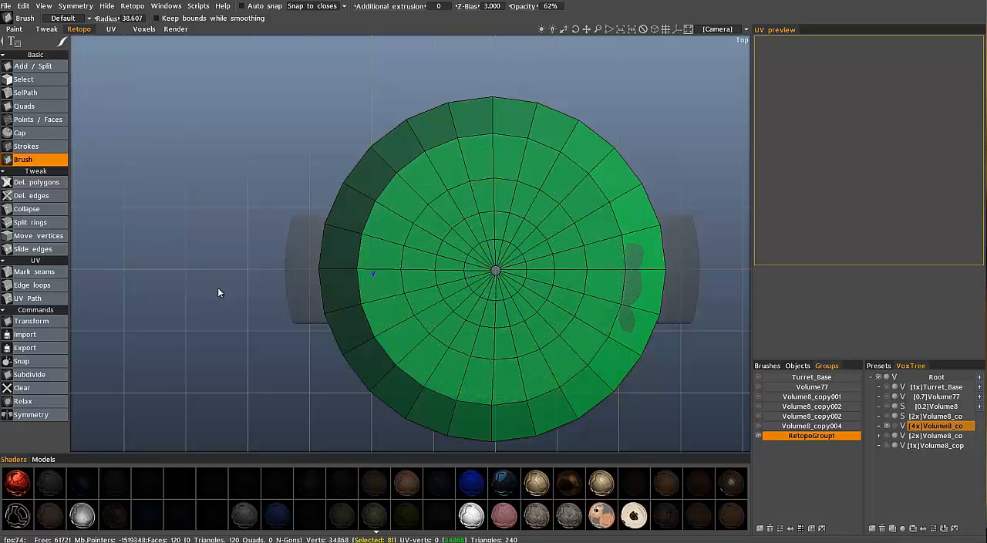
Close the small central hole in the top face with the Cap tool
click(29, 134)
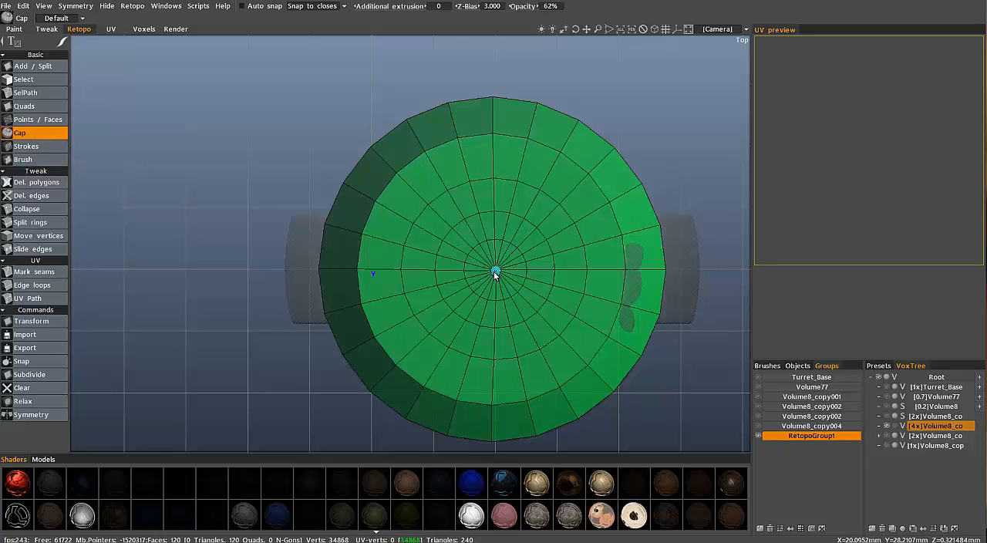
scroll(496, 276, up, 3)
scroll(539, 306, up, 3)
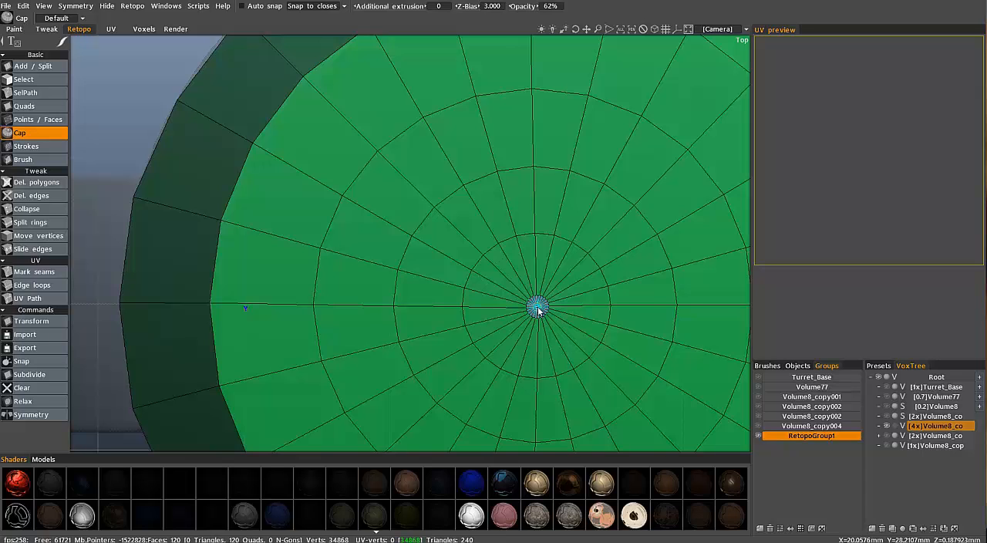
click(538, 308)
scroll(145, 177, down, 7)
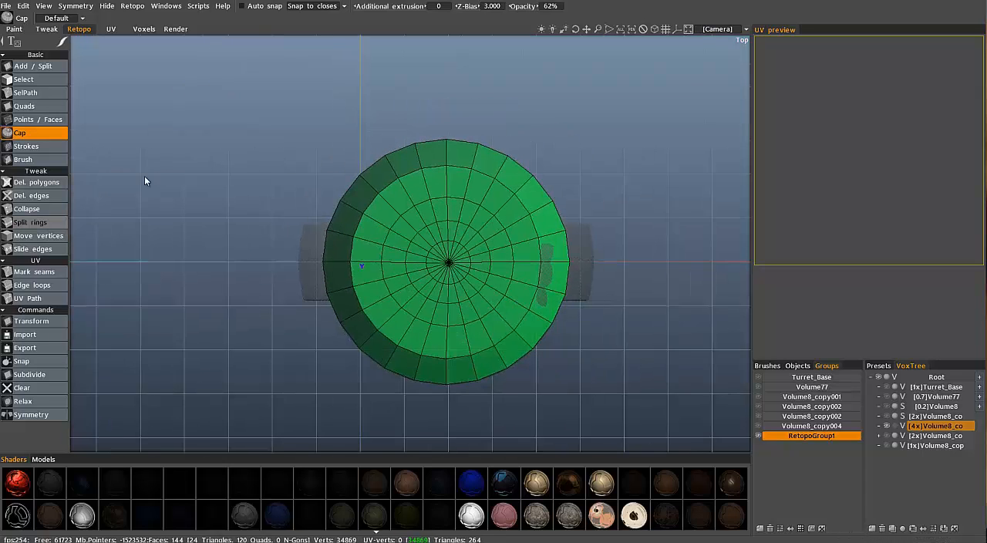
In the orthographic front view, slice a horizontal Strokes guide across the volume just below the lower edge of the new mesh
click(40, 159)
right_drag(237, 201, 334, 202)
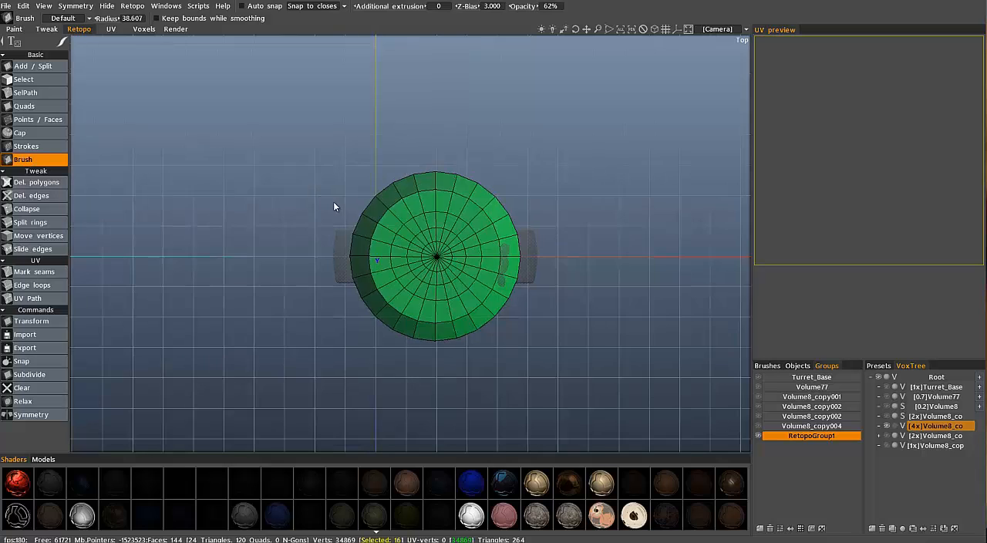
key(5)
drag(313, 217, 337, 239)
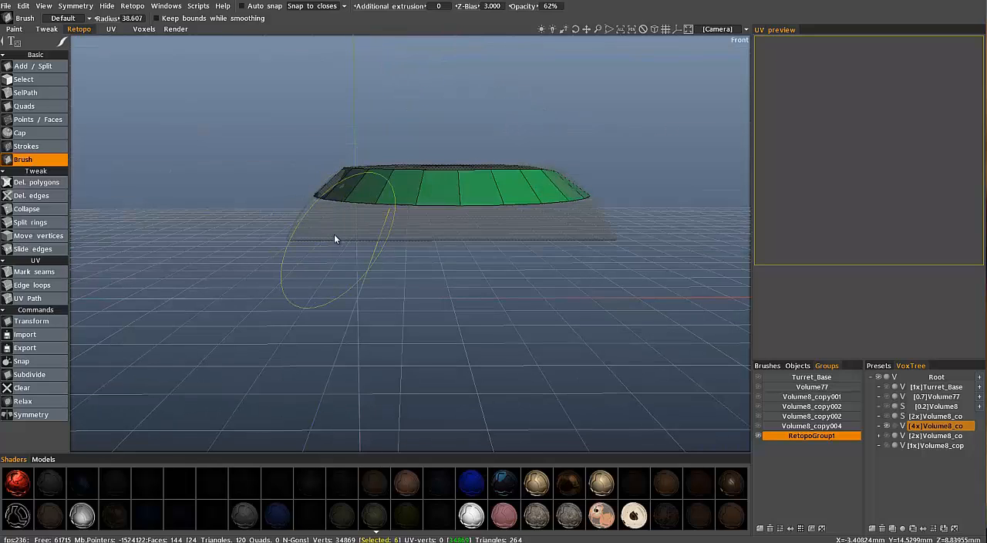
key(5)
key(2)
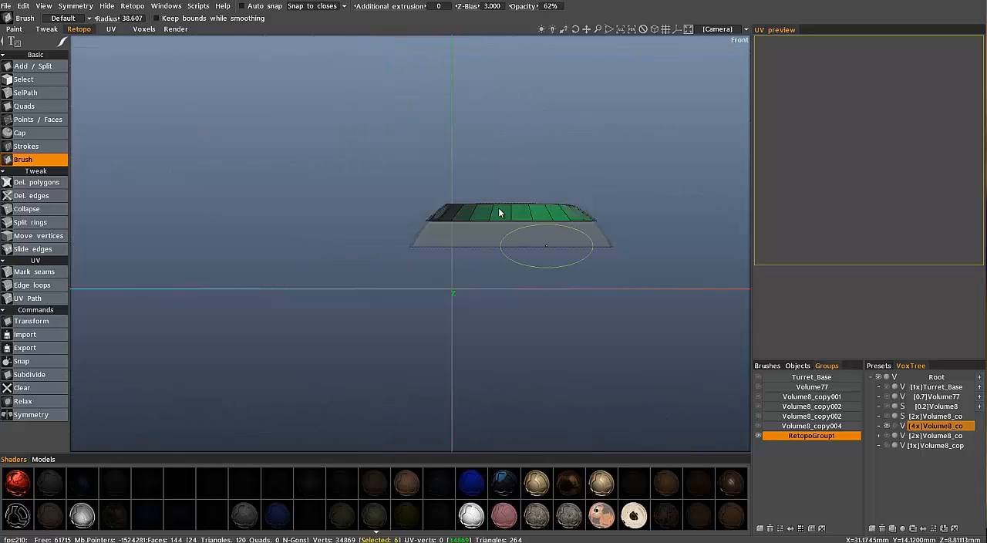
scroll(601, 250, up, 3)
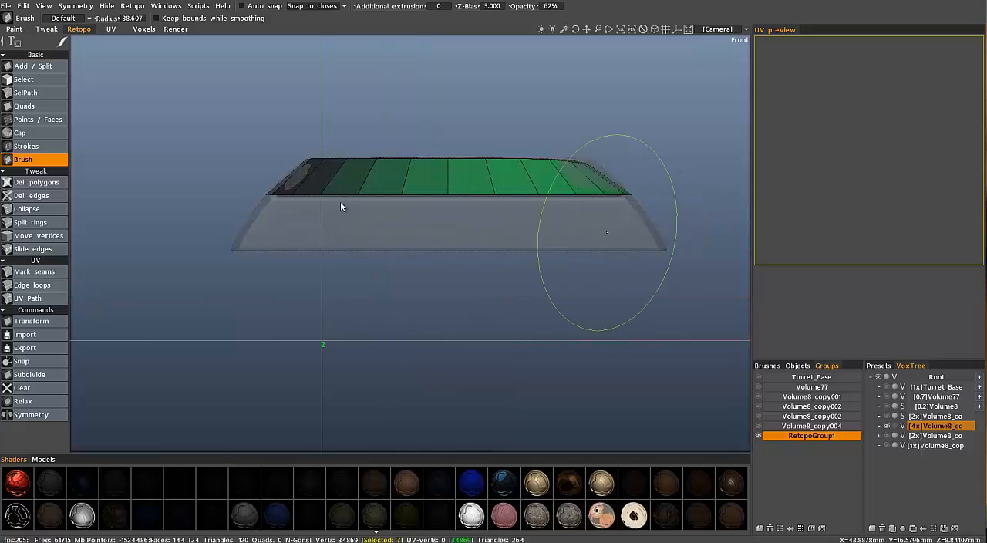
click(31, 147)
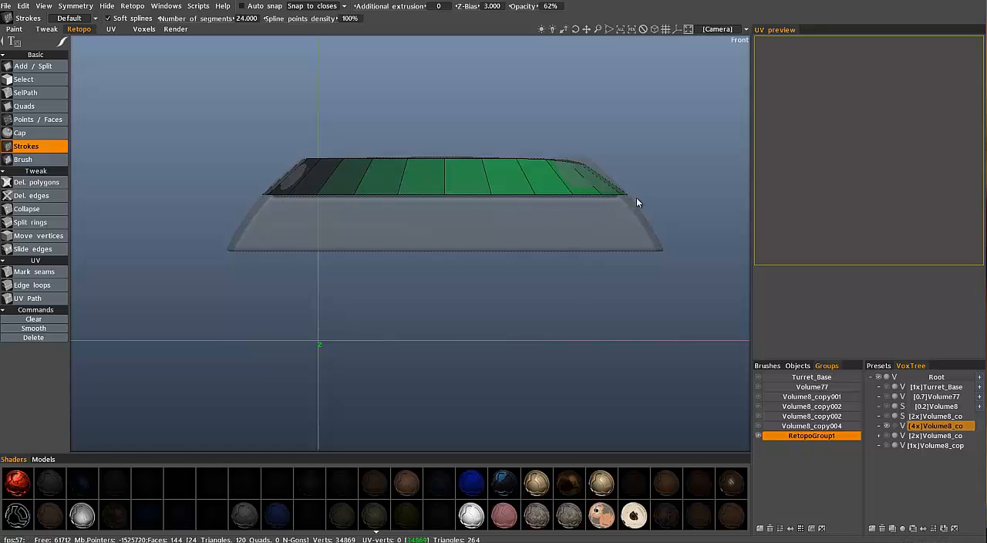
click(637, 198)
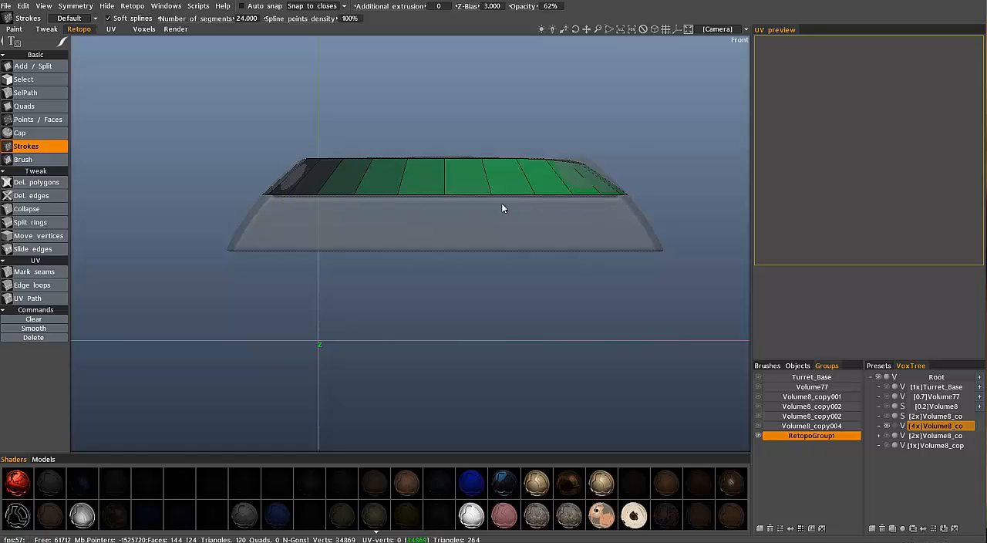
click(230, 206)
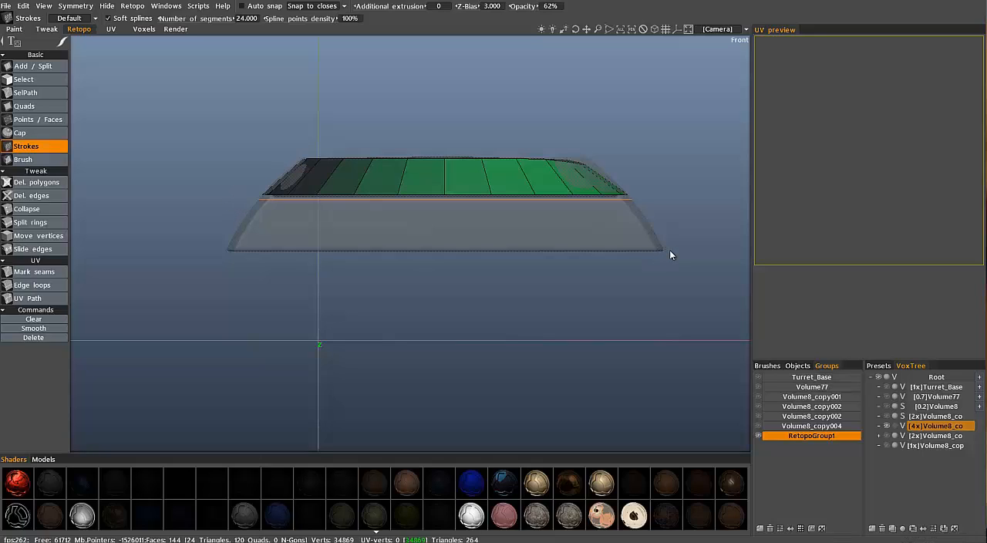
Slice a second horizontal guide across the volume along its bottom edge
click(670, 250)
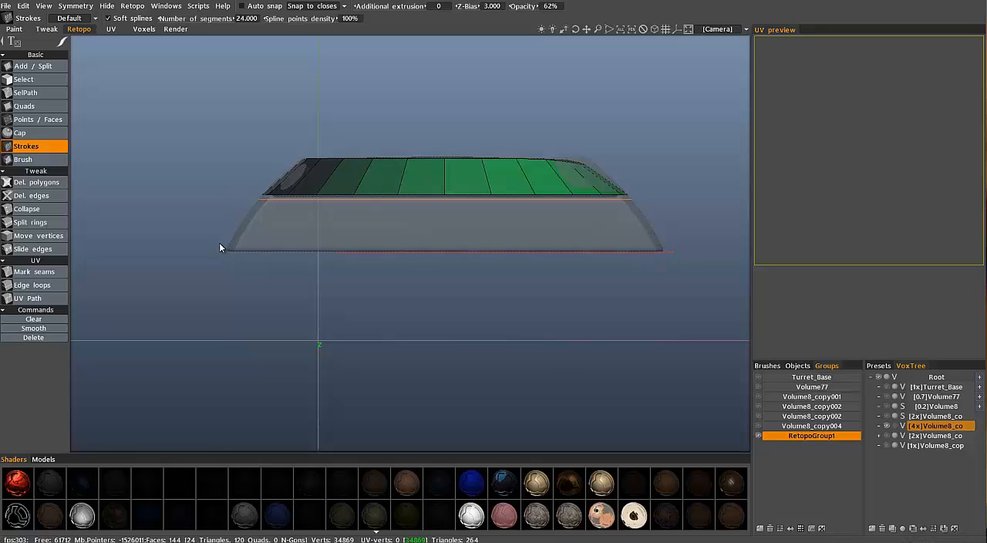
click(128, 240)
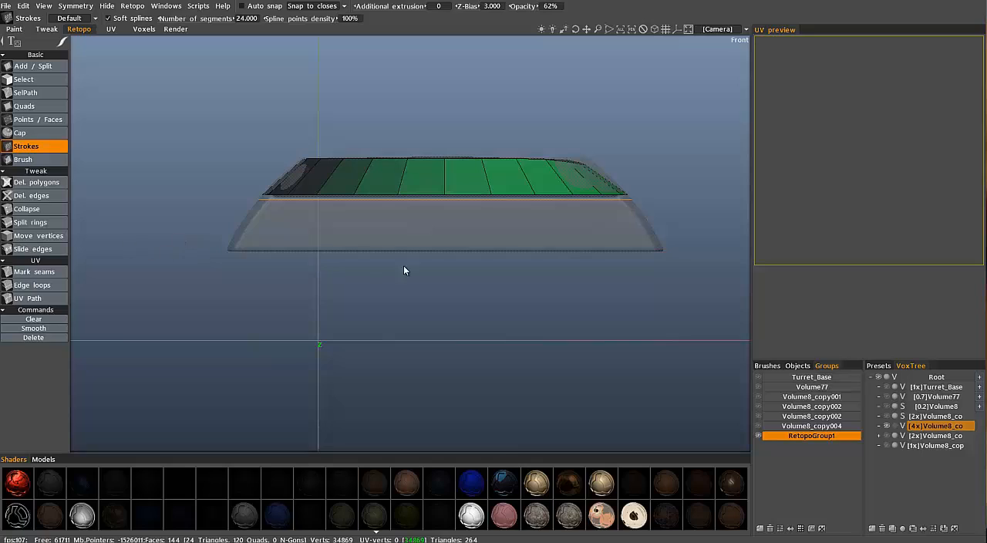
click(665, 250)
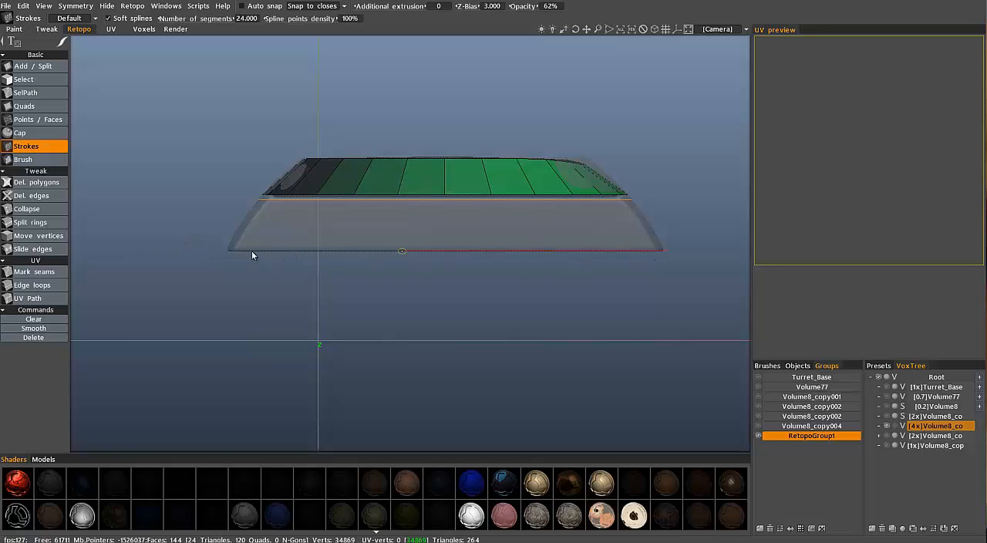
click(222, 250)
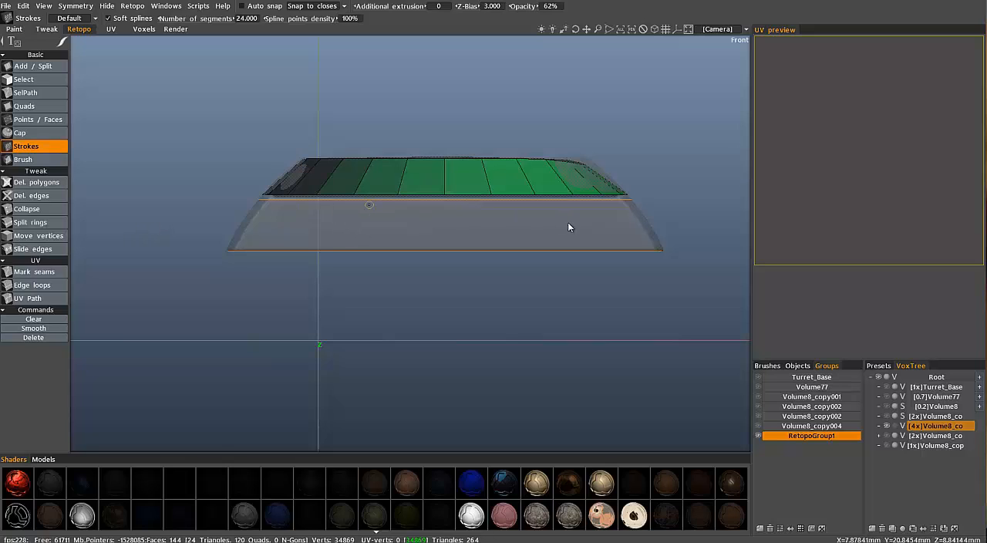
In the orthographic left view, draw a vertical Strokes guide down the centre of the lower block's end face, crossing both horizontal guides
key(KP_7)
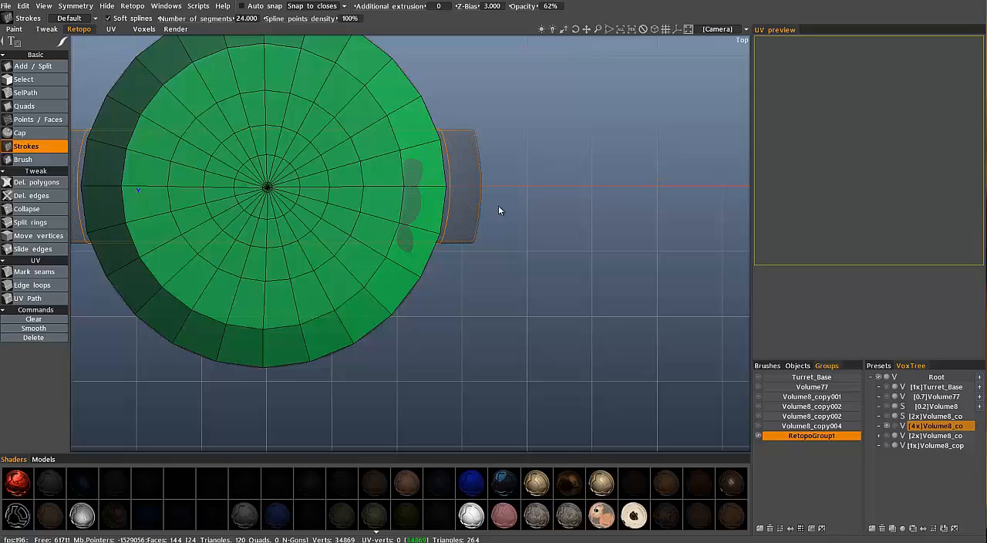
key(KP_3)
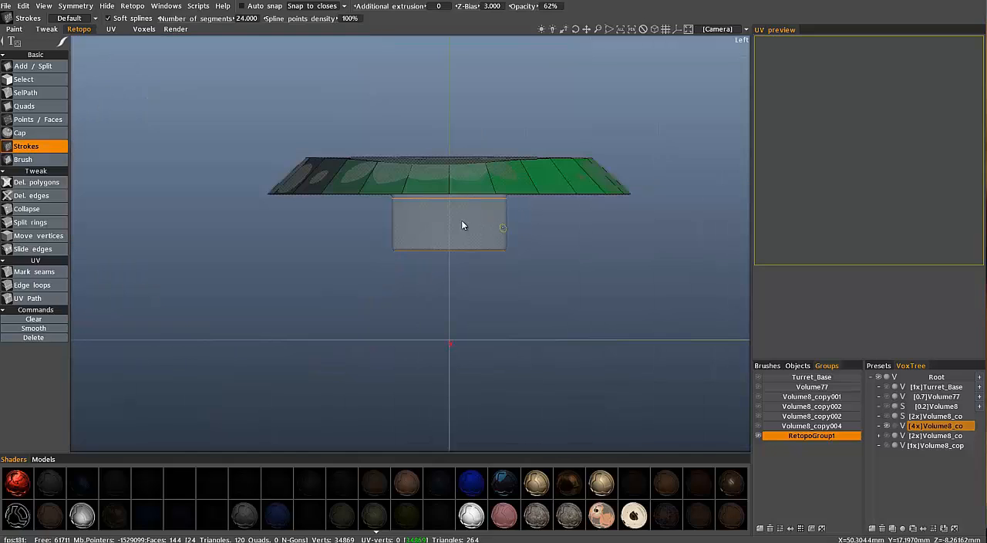
scroll(451, 185, up, 5)
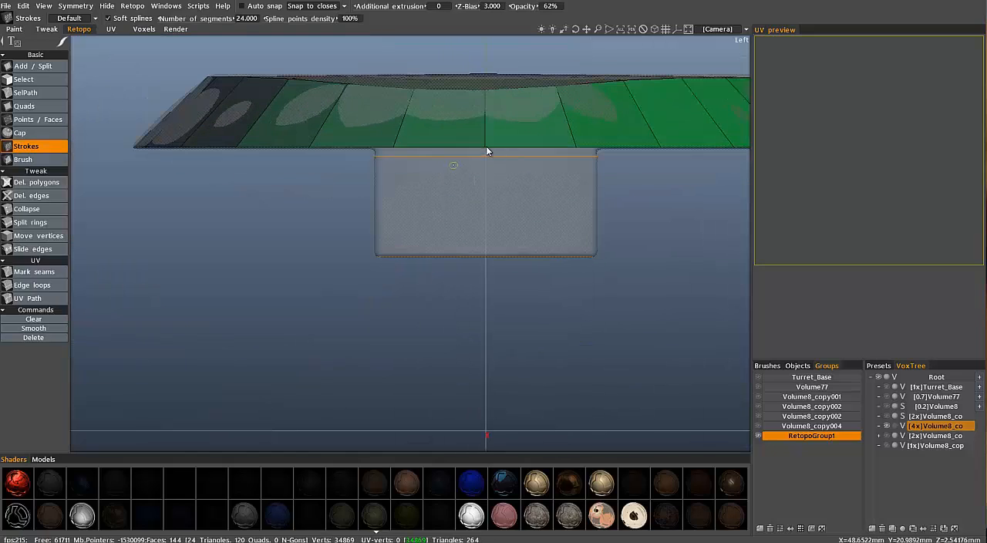
scroll(487, 150, up, 1)
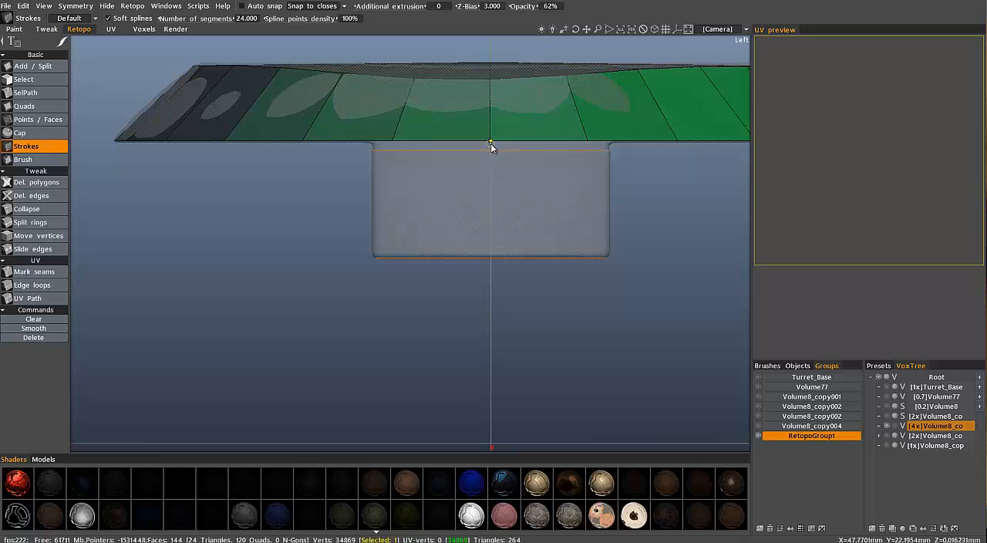
click(491, 208)
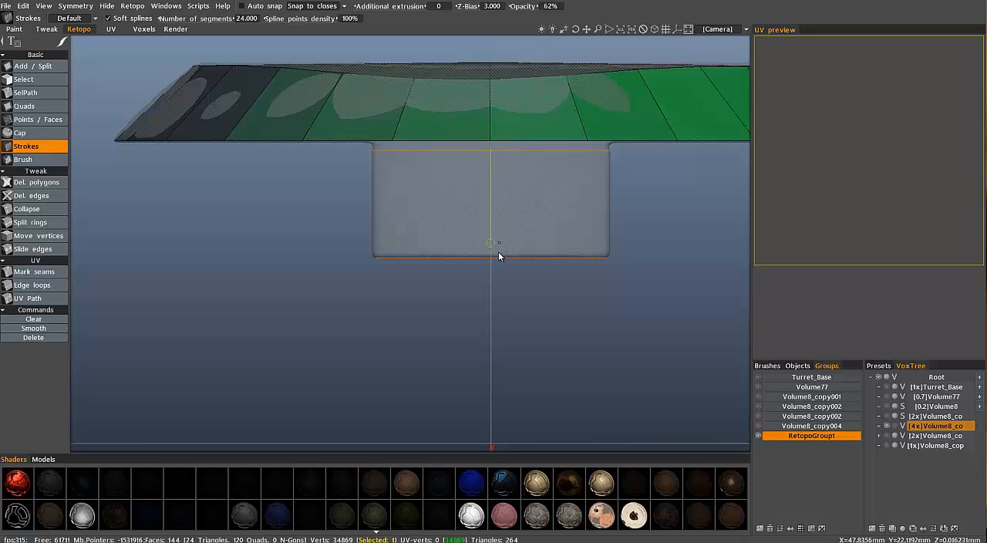
click(498, 258)
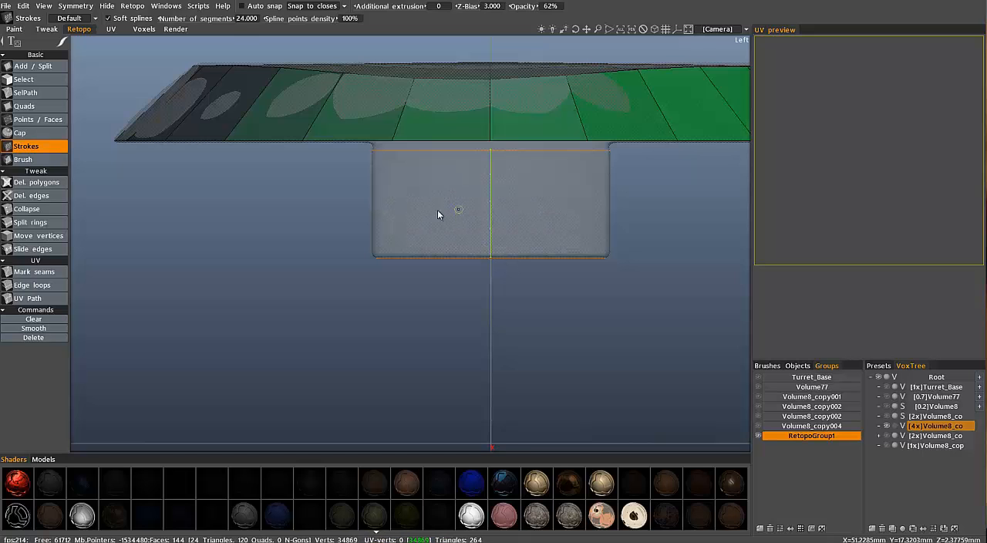
Delete the horizontal guide running around the lower block's bottom edge
alt+drag(459, 212, 461, 258)
alt+middle_drag(455, 257, 397, 266)
alt+drag(396, 266, 541, 246)
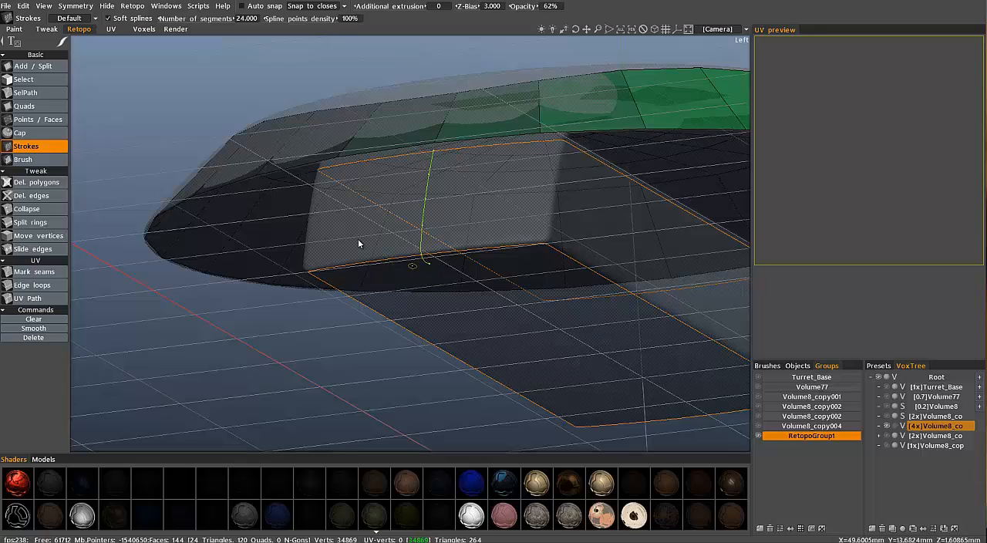
mouse_move(358, 240)
alt+mouse_down()
mouse_move(344, 182)
mouse_move(251, 207)
mouse_move(370, 245)
alt+mouse_up()
scroll(344, 182, down, 4)
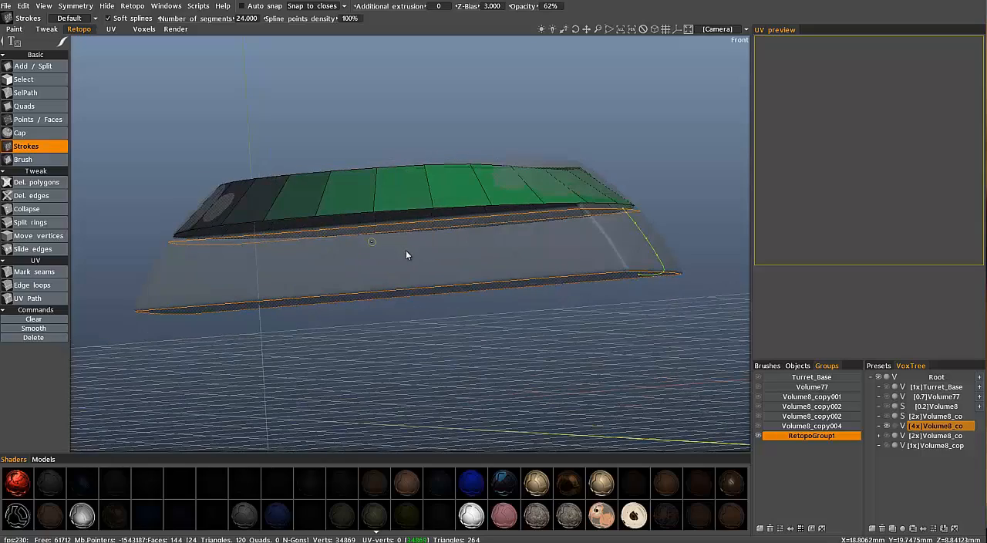
key(Return)
mouse_move(599, 232)
alt+mouse_down()
mouse_move(561, 216)
mouse_move(530, 286)
mouse_move(563, 267)
mouse_move(481, 282)
mouse_move(645, 257)
mouse_move(672, 269)
mouse_move(629, 268)
mouse_move(586, 200)
mouse_move(625, 239)
mouse_move(500, 287)
mouse_move(520, 305)
alt+mouse_up()
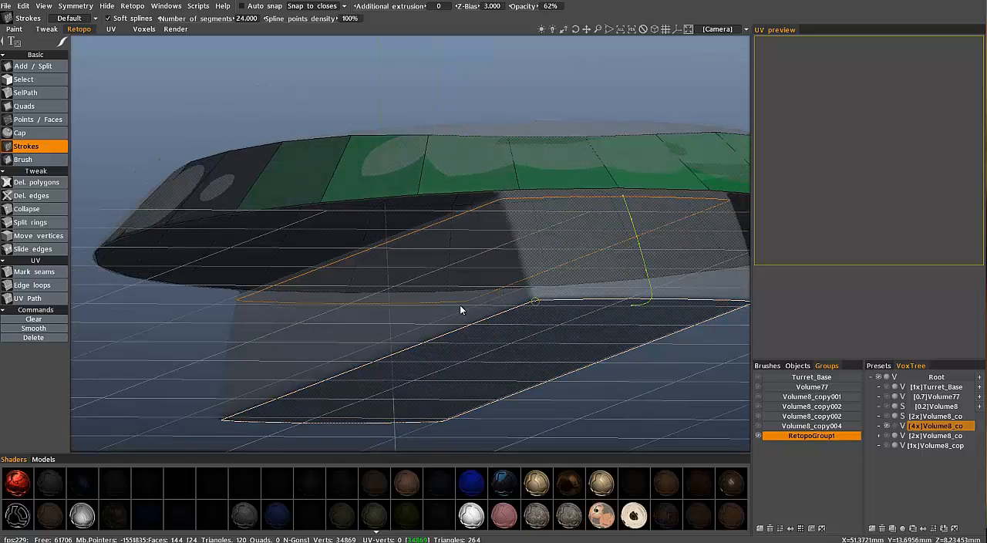
key(Delete)
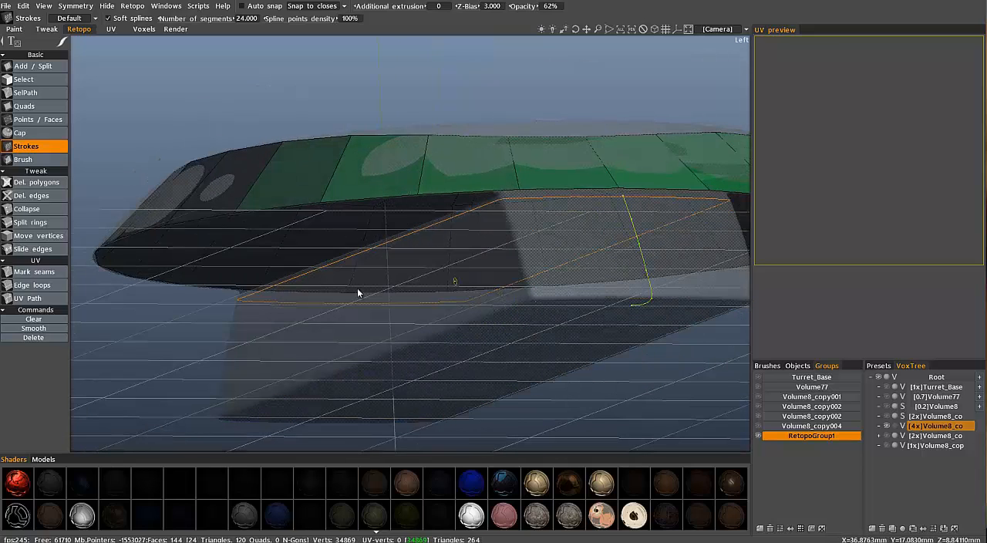
In the orthographic front view, slice a new horizontal guide across the lower block slightly above its bottom edge
alt+middle_drag(577, 267, 577, 169)
scroll(628, 167, up, 5)
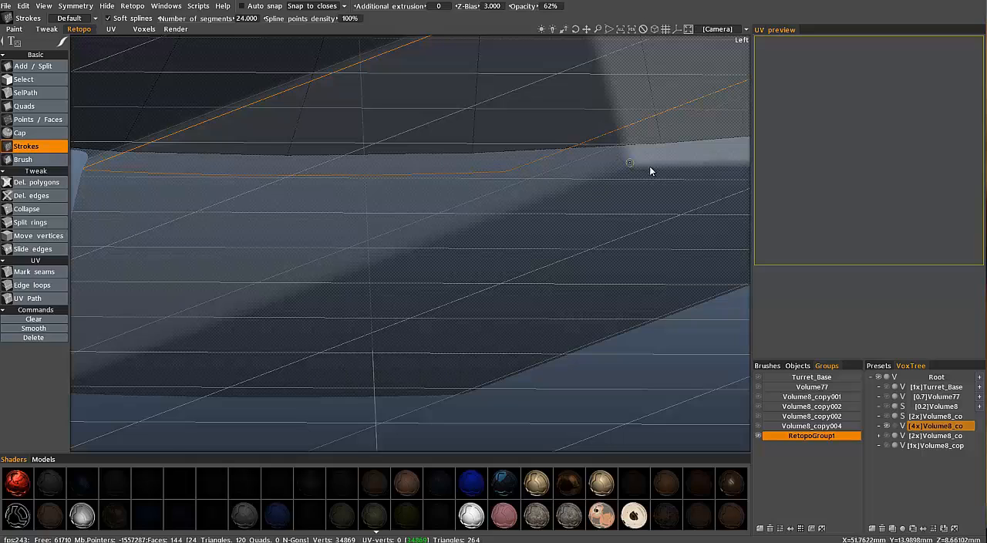
alt+right_drag(634, 167, 477, 207)
alt+shift+drag(477, 206, 344, 265)
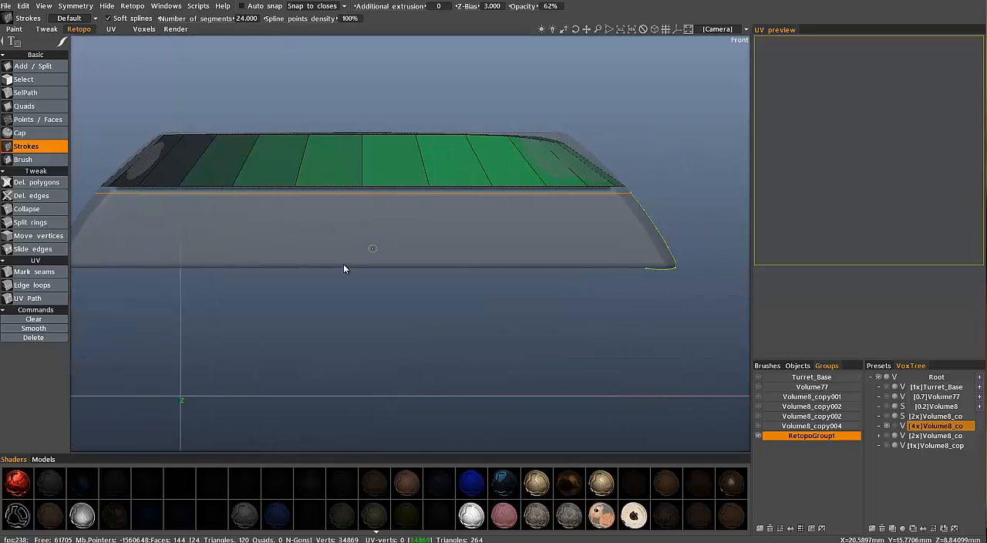
alt+right_drag(313, 265, 242, 267)
alt+middle_drag(242, 267, 286, 267)
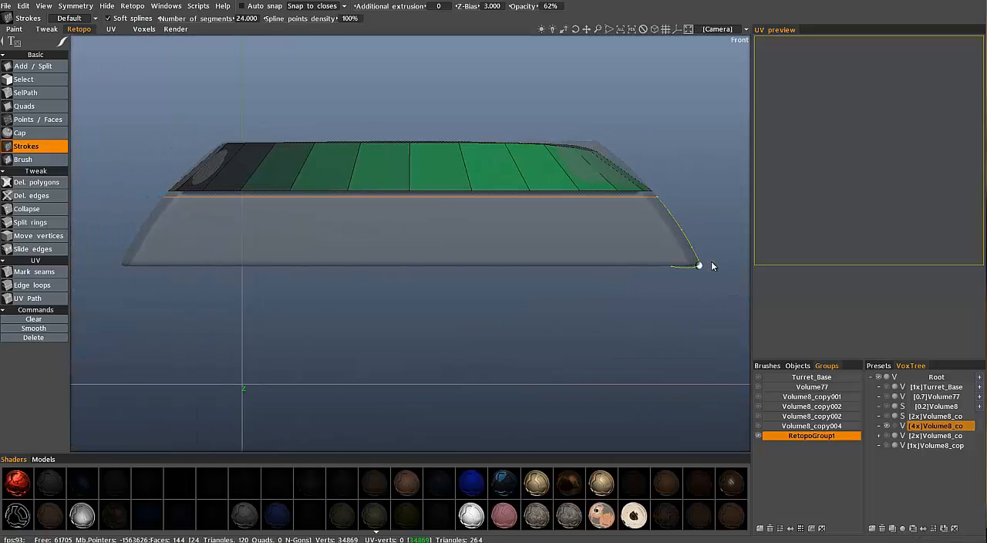
drag(713, 261, 239, 262)
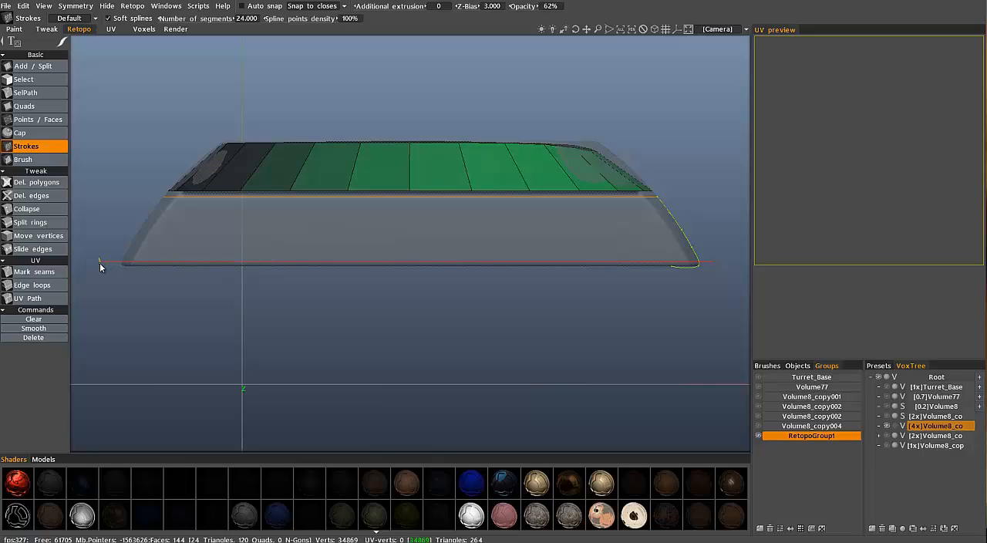
drag(100, 263, 117, 263)
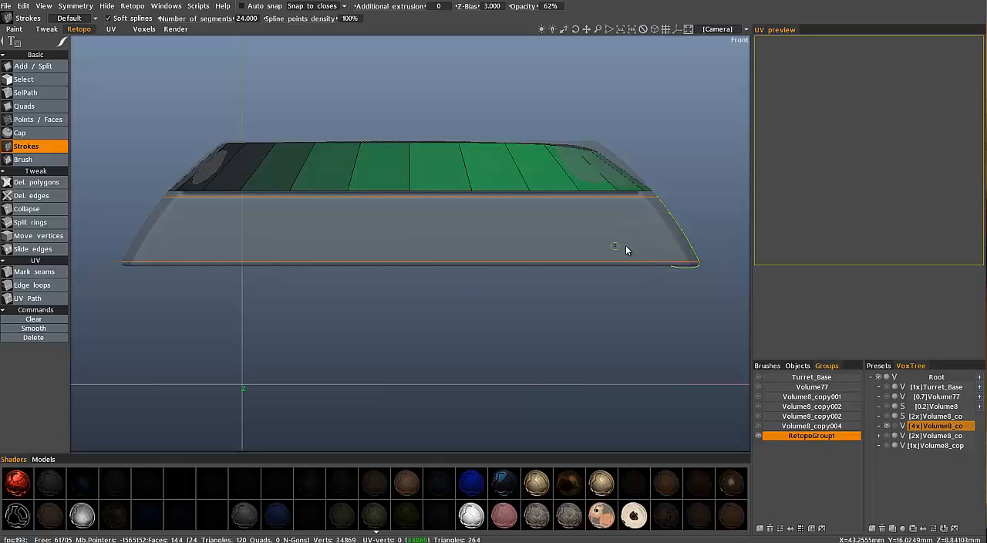
Pull the lower end of the vertical guide back to the new bottom guide so it no longer wraps underneath the block
key(KP_5)
alt+drag(488, 267, 521, 241)
alt+right_drag(521, 241, 408, 309)
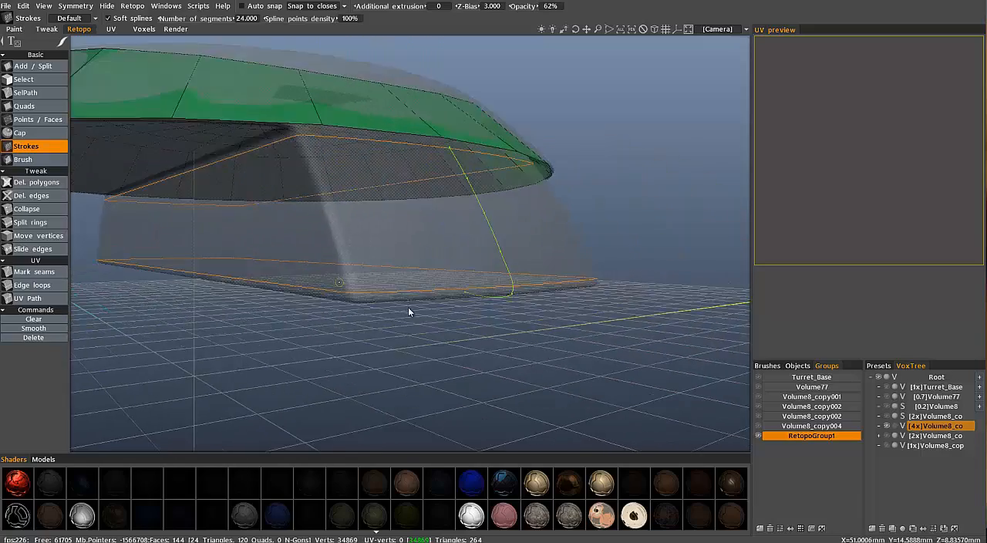
alt+drag(408, 309, 468, 352)
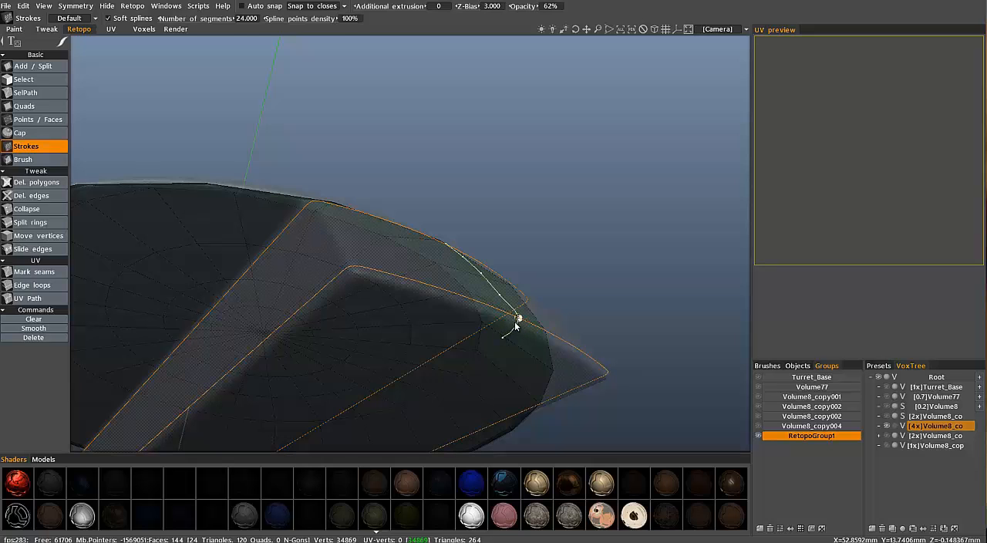
alt+drag(495, 324, 518, 307)
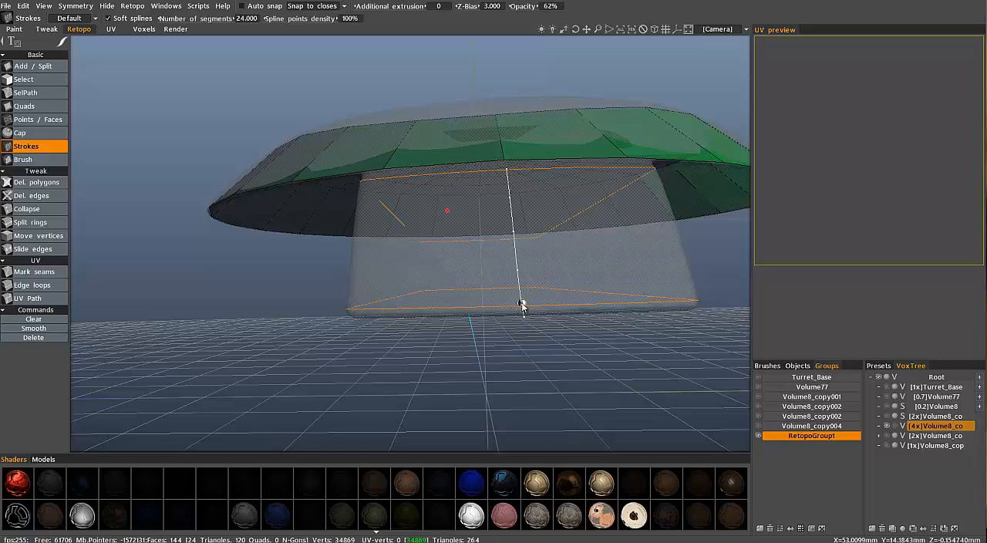
mouse_move(517, 327)
alt+mouse_down()
mouse_move(489, 323)
mouse_move(519, 313)
mouse_move(520, 296)
alt+mouse_up()
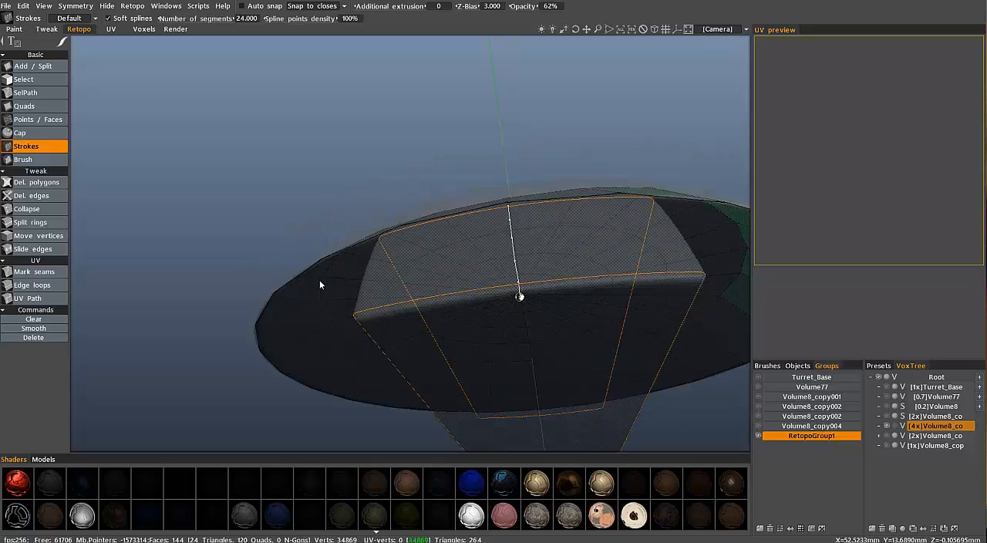
Generate the lower block's side faces from the stroke guides with 24 segments
alt+drag(319, 280, 363, 294)
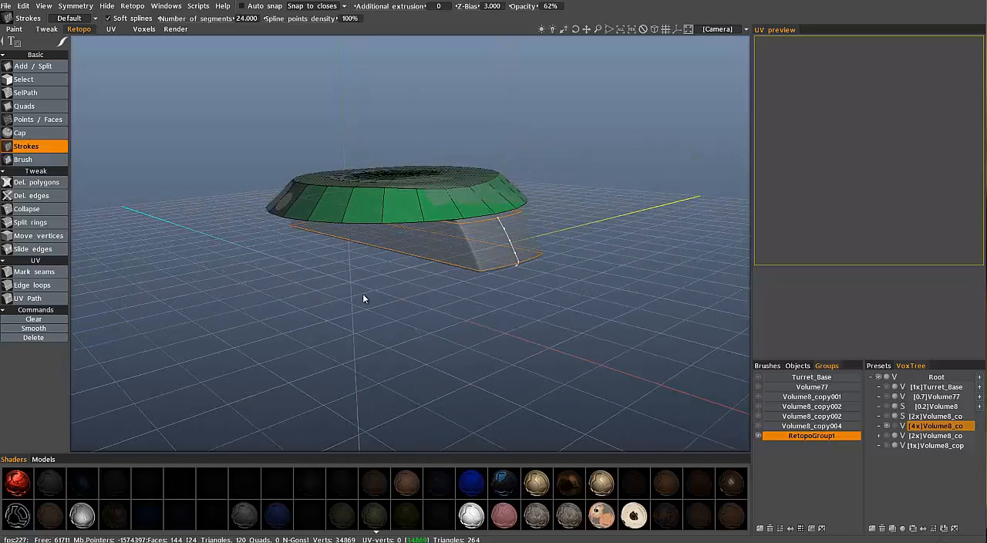
key(Return)
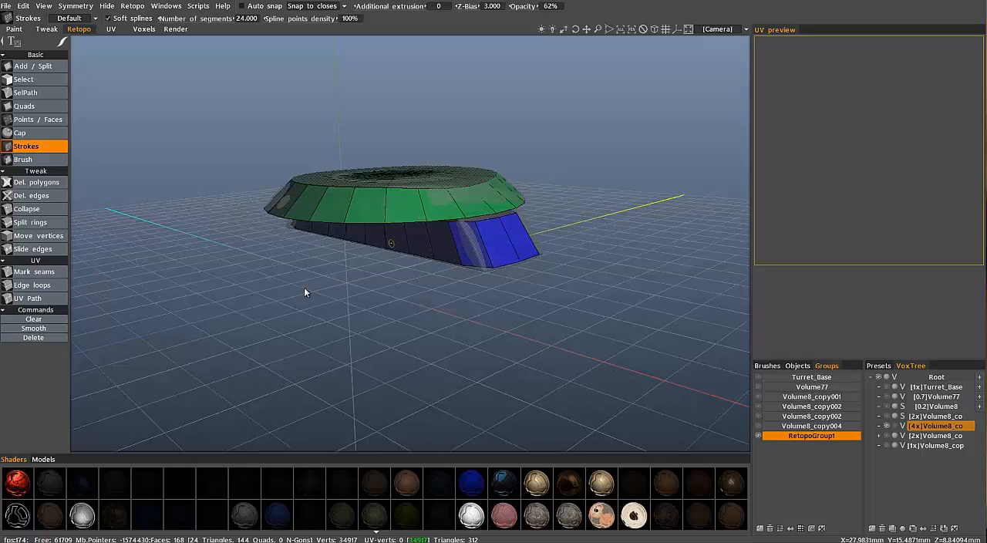
mouse_move(304, 291)
alt+mouse_down()
mouse_move(320, 298)
mouse_move(366, 284)
alt+mouse_up()
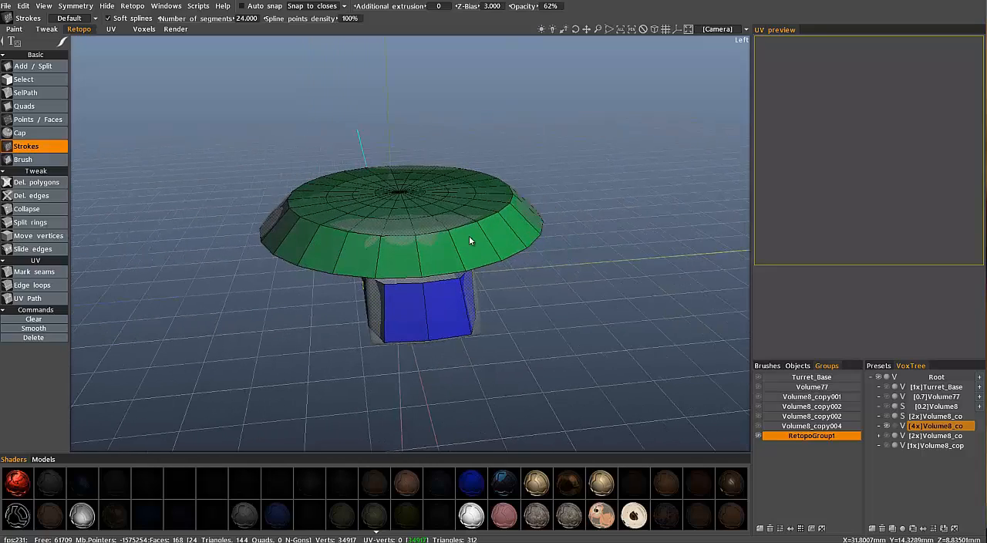
Enable mirror symmetry across the vertical plane running lengthwise through the middle of the block
key(s)
click(421, 336)
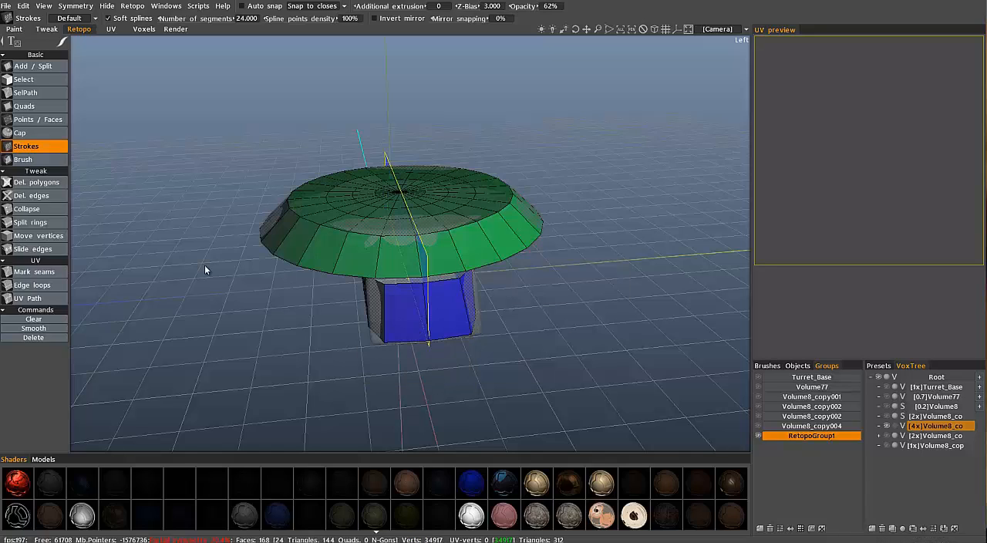
mouse_move(271, 278)
alt+mouse_down()
mouse_move(283, 212)
mouse_move(303, 283)
mouse_move(371, 344)
mouse_move(440, 273)
mouse_move(79, 213)
mouse_move(40, 241)
mouse_move(435, 289)
mouse_move(298, 181)
mouse_move(523, 165)
mouse_move(497, 159)
mouse_move(475, 199)
mouse_move(440, 209)
alt+mouse_up()
Activate the Move vertices tool and turn off ghosting for the 4x Volume8 copy so it displays solid
click(39, 235)
mouse_move(446, 210)
right_down()
mouse_move(424, 208)
mouse_move(429, 202)
right_up()
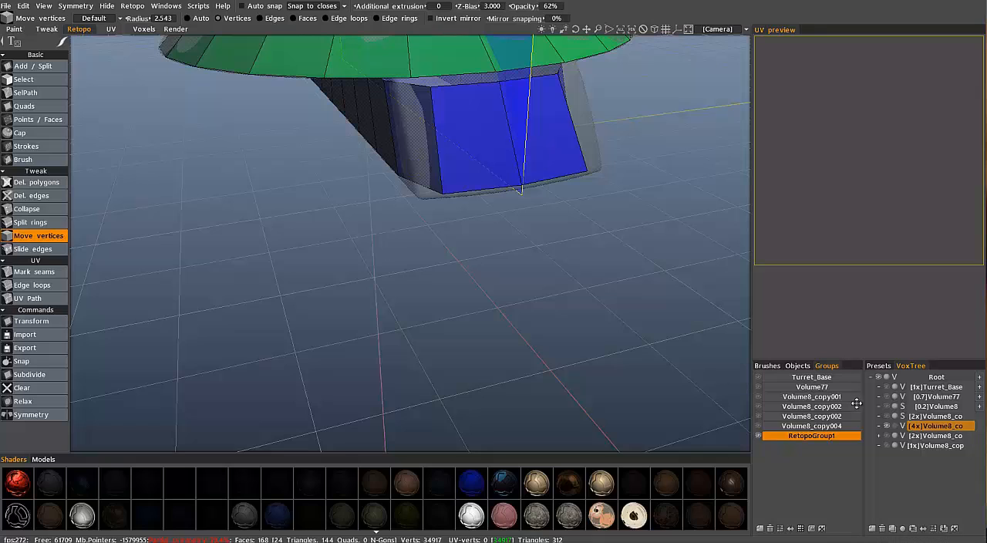
click(895, 426)
alt+middle_drag(434, 183, 440, 300)
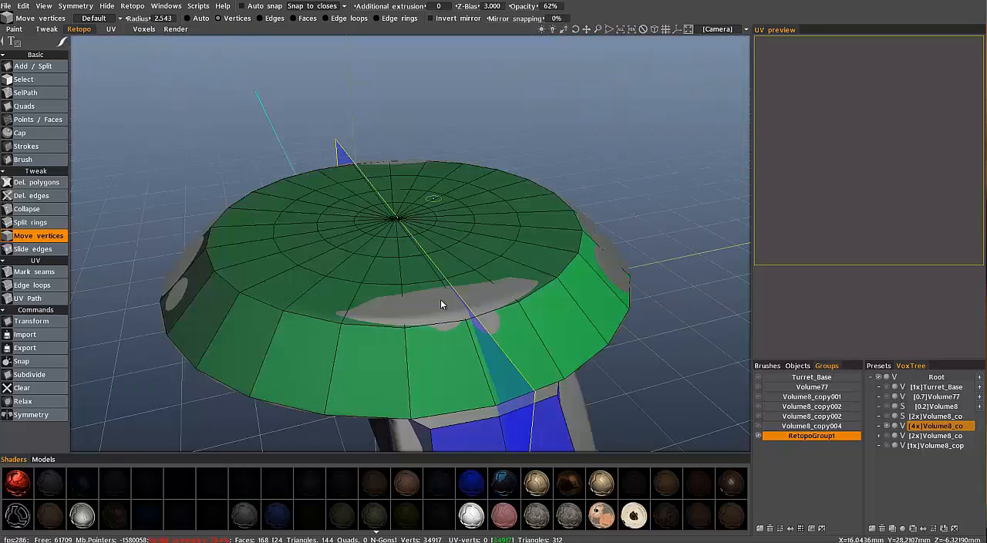
Move the end face's corner and middle vertices onto the block's edges, merging its upper vertices with the rim of the round mesh
alt+drag(440, 303, 395, 297)
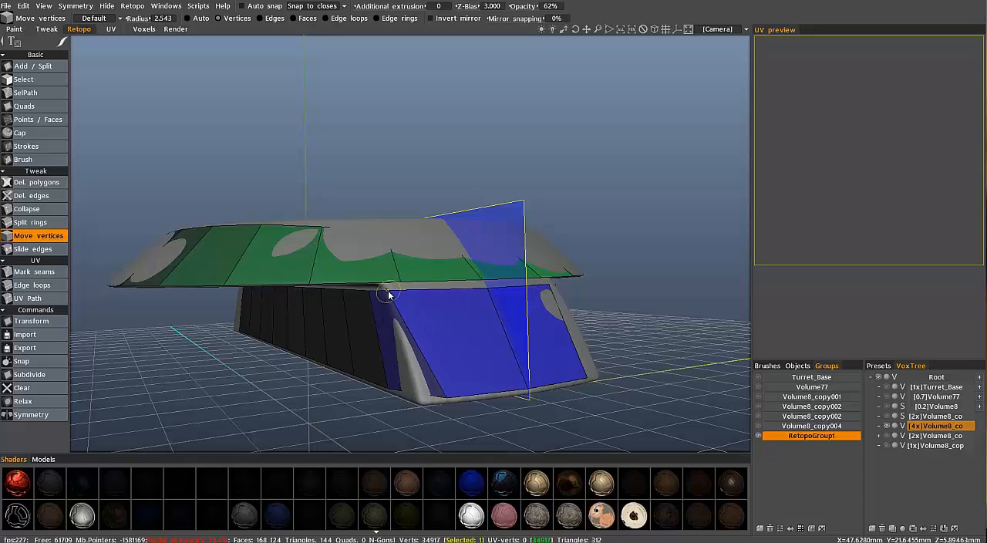
drag(448, 398, 424, 409)
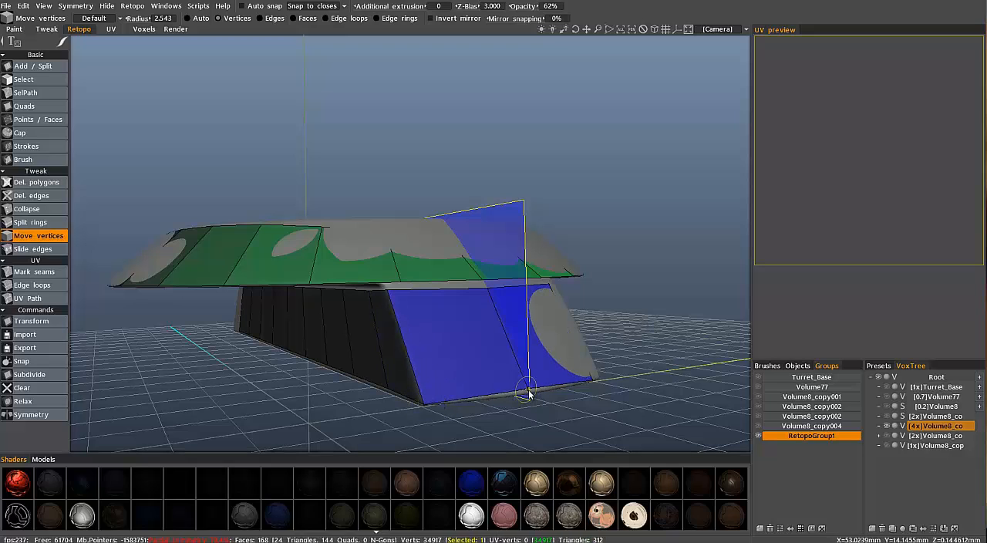
drag(528, 390, 531, 392)
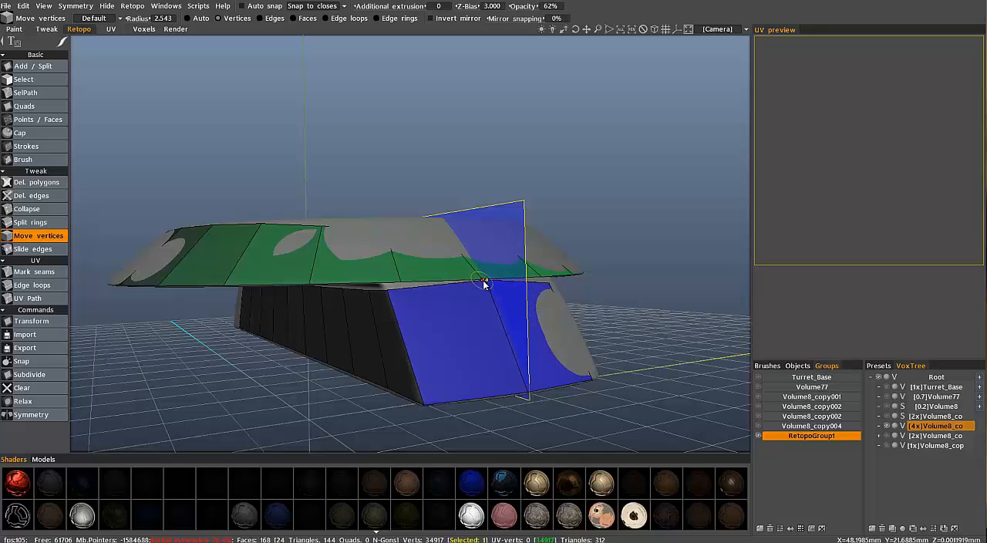
drag(482, 282, 478, 280)
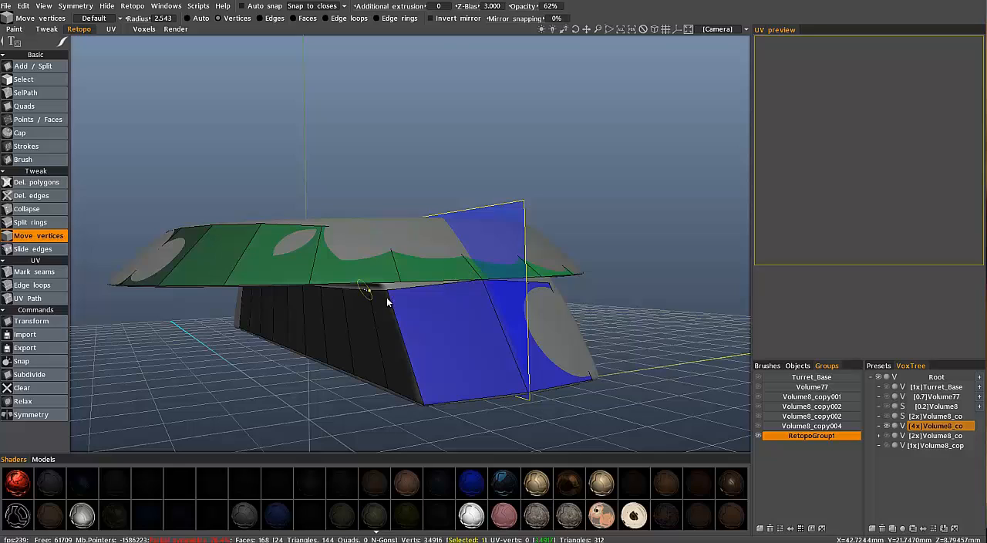
alt+drag(388, 300, 389, 288)
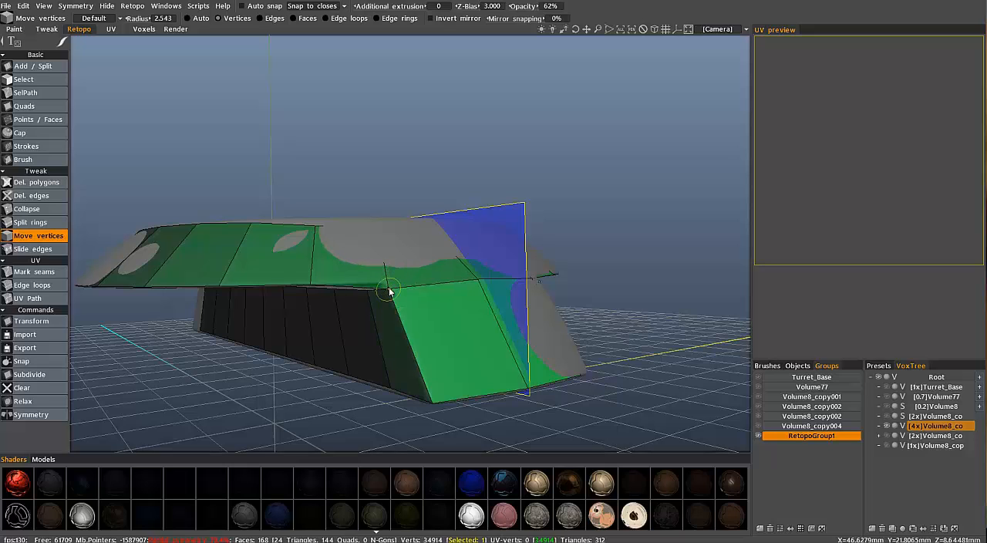
Lower the retopo mesh opacity to 23%
alt+drag(542, 327, 371, 294)
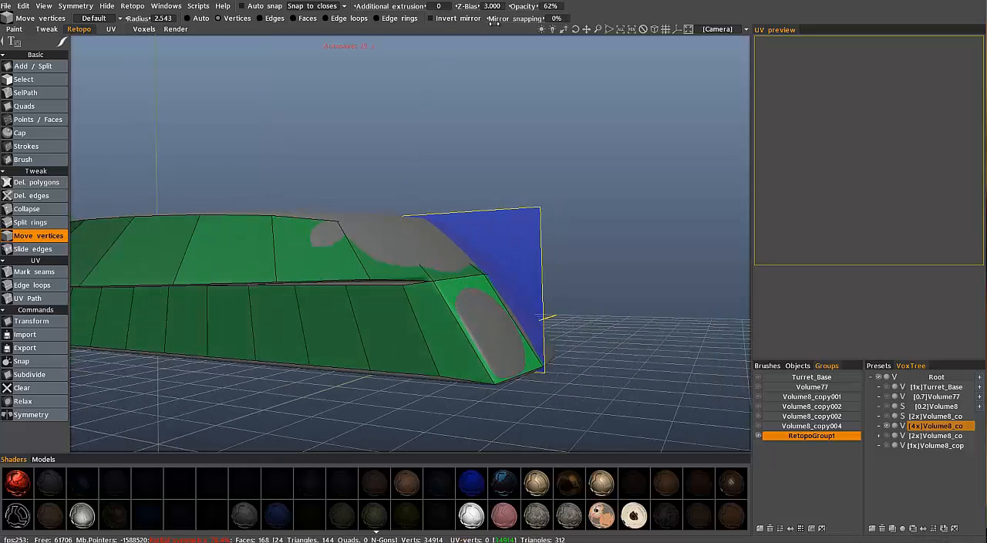
drag(518, 6, 492, 6)
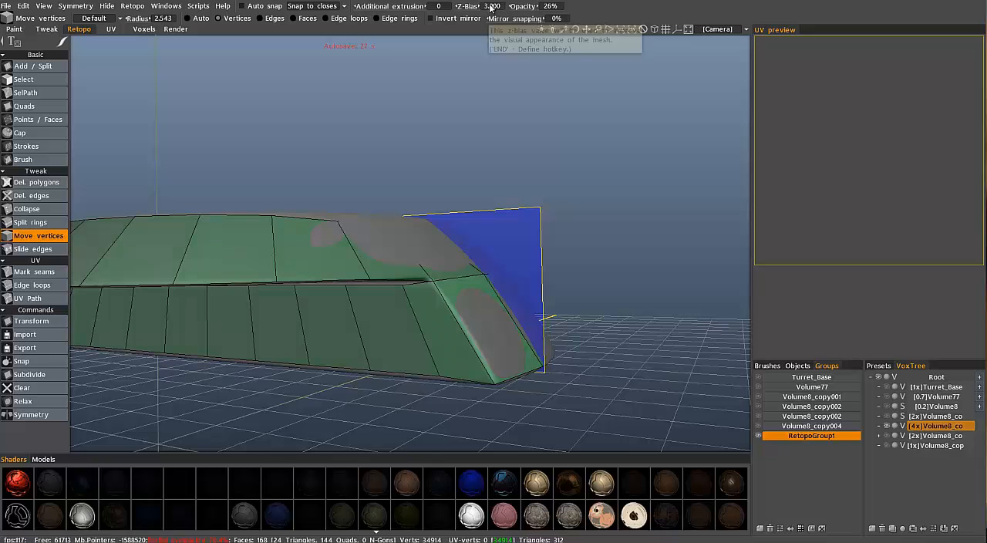
alt+drag(486, 310, 615, 358)
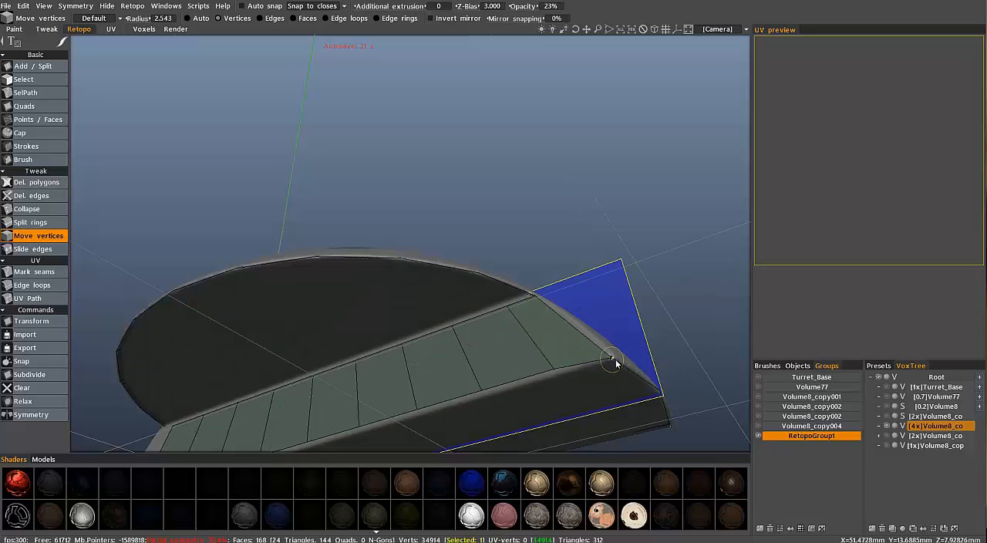
Move the end face's lower corner vertex onto the block's corner and merge its upper corner and middle vertices with the round mesh's rim
alt+drag(474, 353, 584, 254)
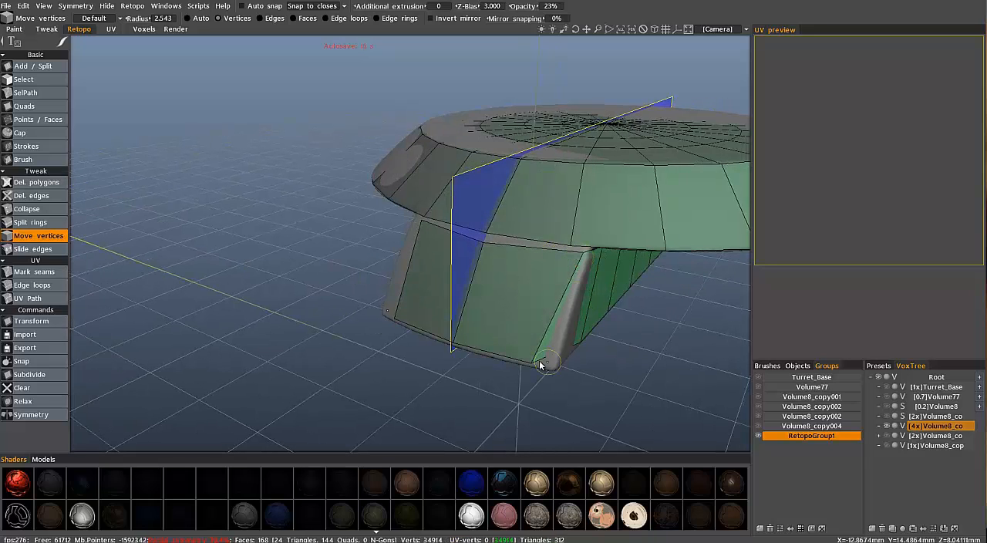
drag(529, 365, 552, 373)
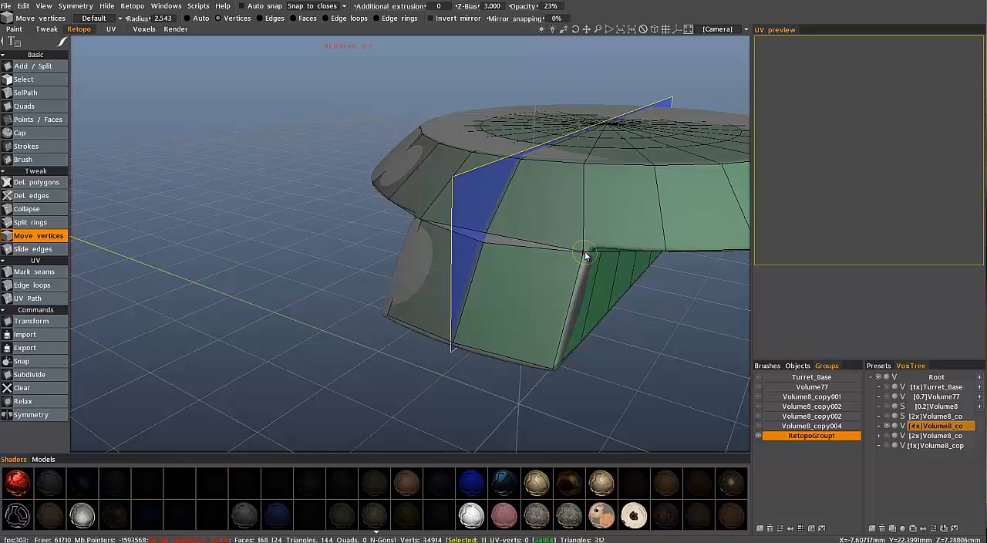
drag(585, 252, 587, 252)
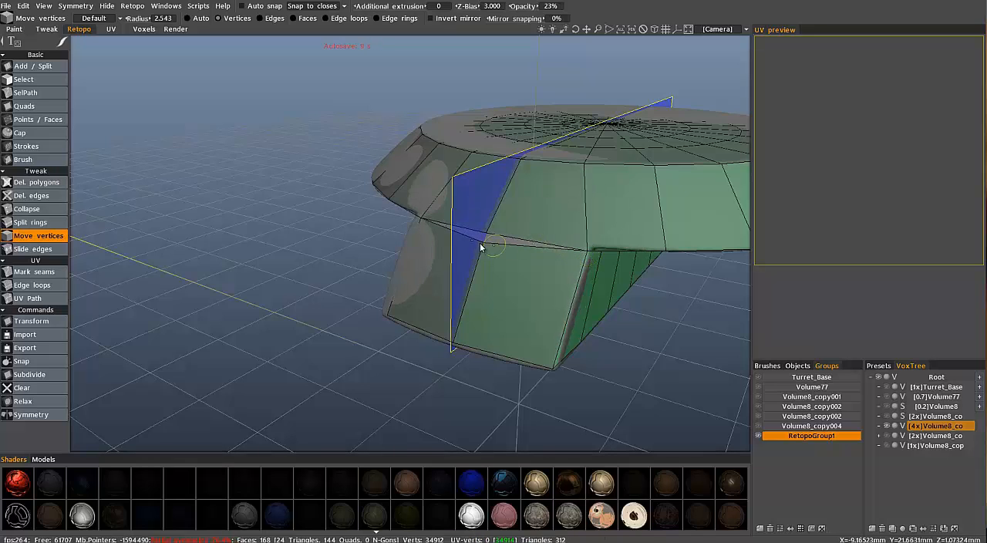
drag(486, 235, 486, 234)
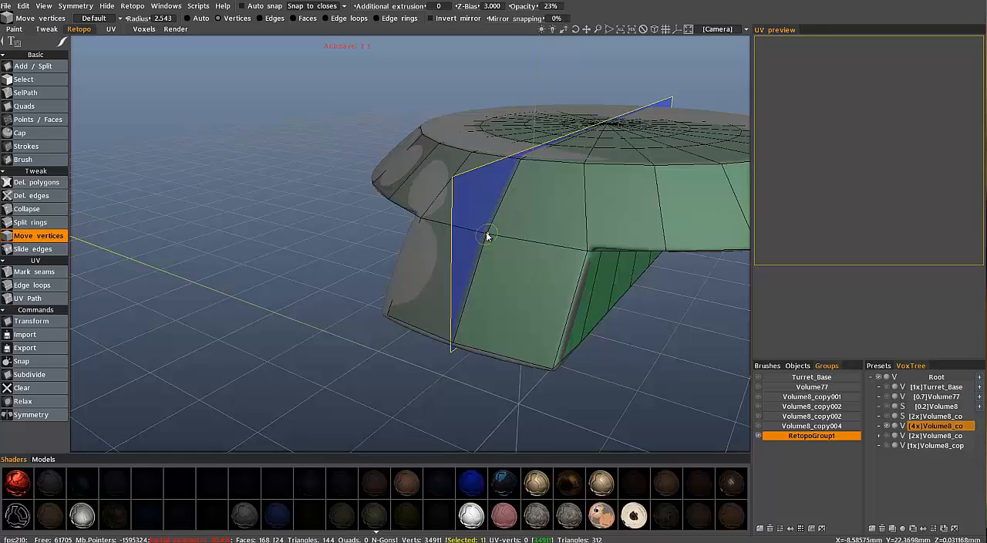
alt+drag(455, 290, 417, 330)
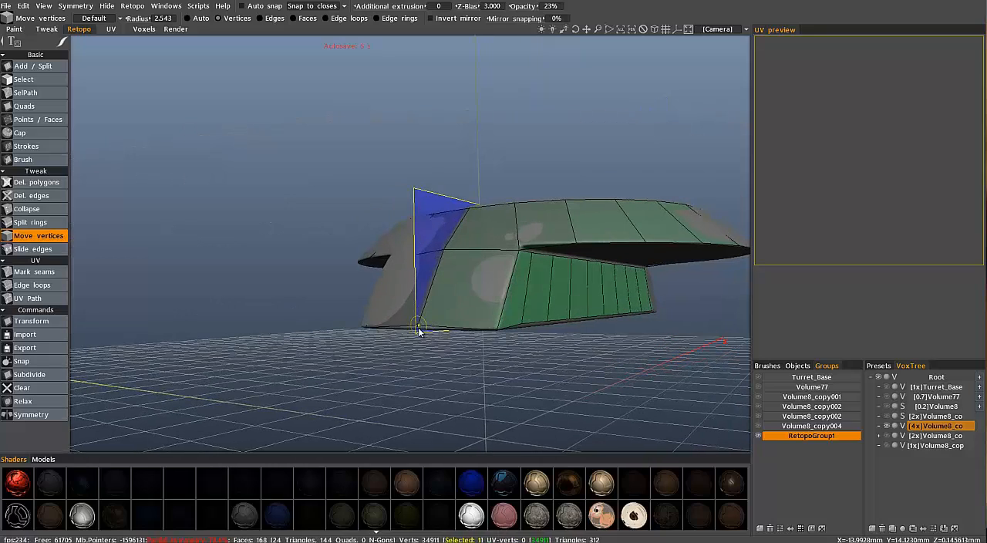
alt+drag(492, 319, 212, 308)
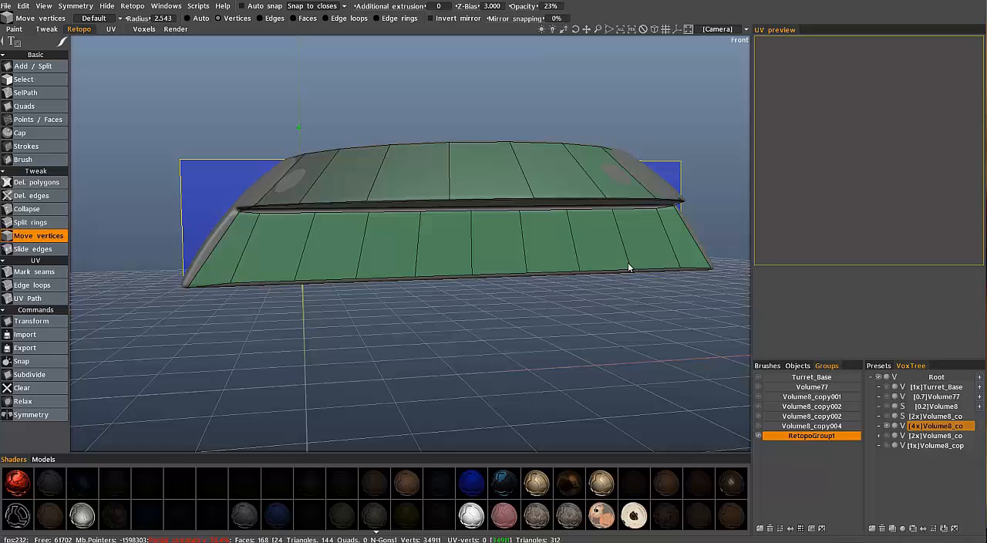
Select the lower edges of the long side strip and move them down to about Y 13.986, onto the block's bottom edge
click(54, 80)
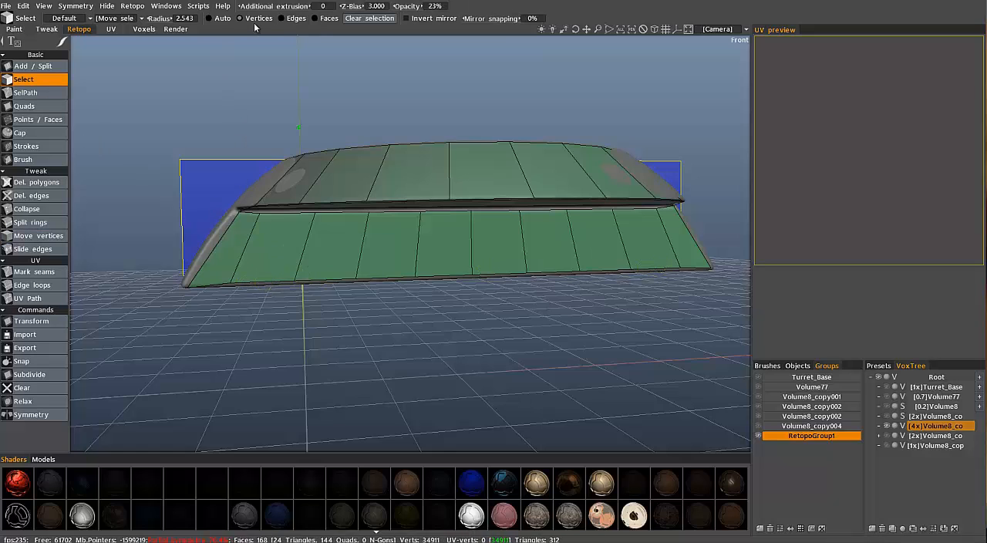
click(292, 18)
click(278, 282)
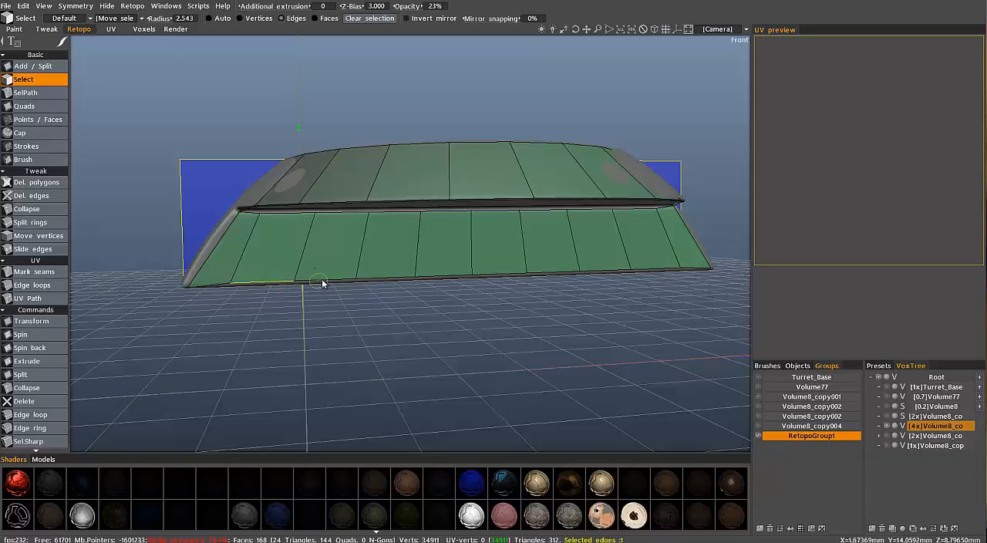
click(321, 279)
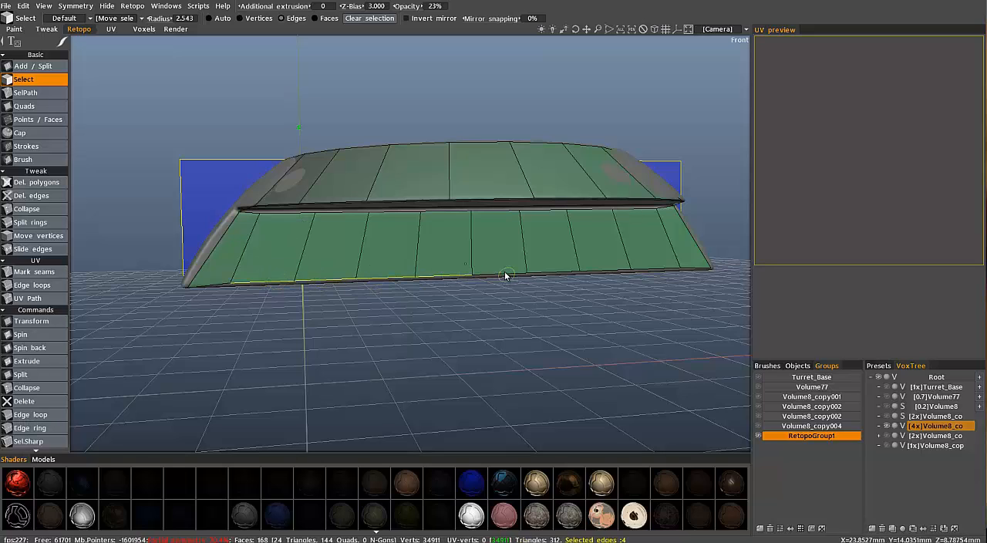
click(654, 270)
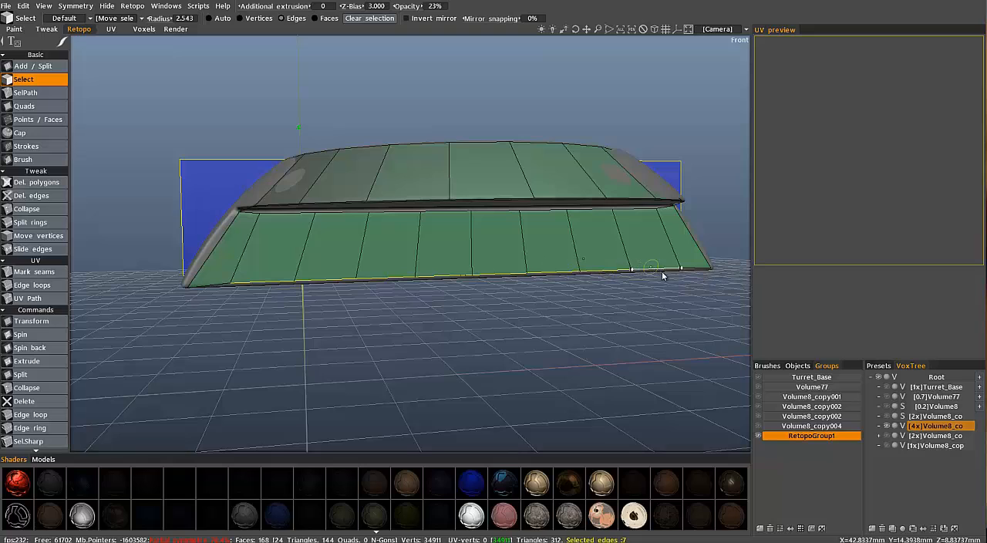
scroll(47, 321, down, 1)
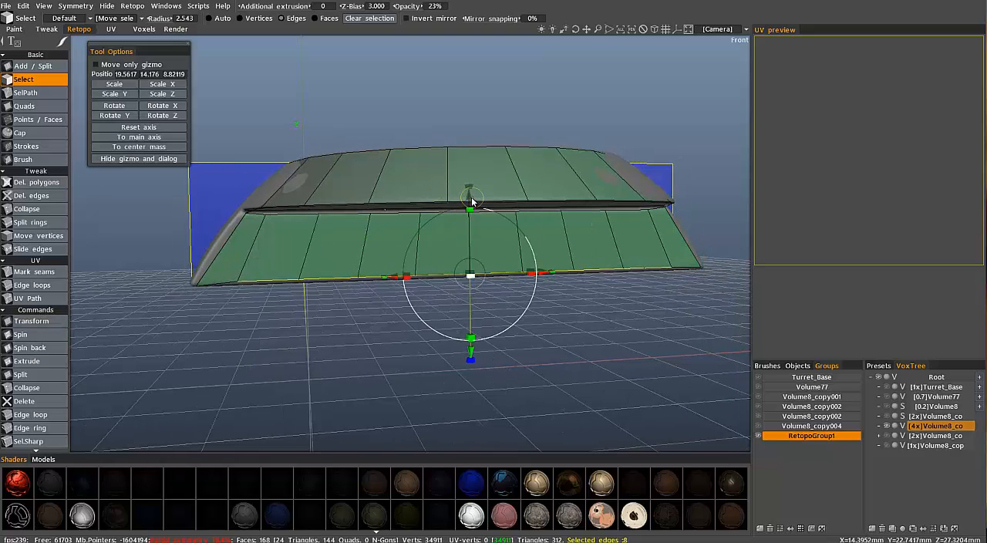
drag(473, 201, 471, 202)
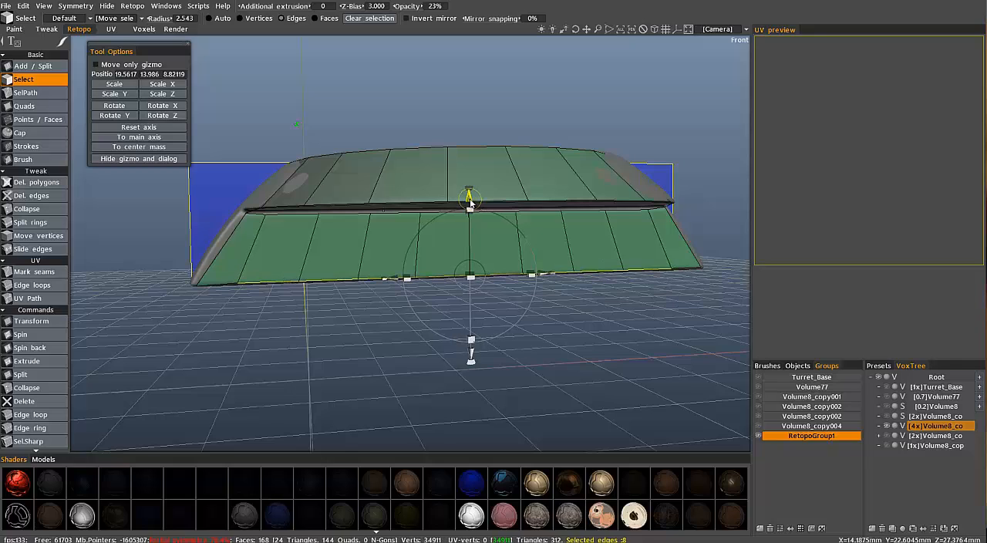
alt+drag(297, 245, 91, 173)
key(Escape)
Adjust the corner vertices where the long side strip meets the end face with the Move vertices tool
click(38, 235)
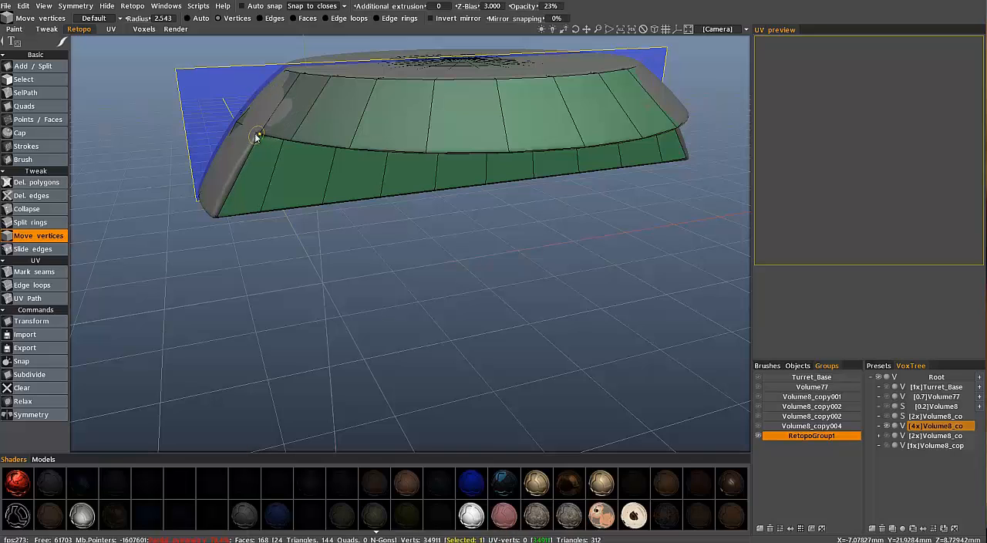
alt+drag(254, 136, 561, 185)
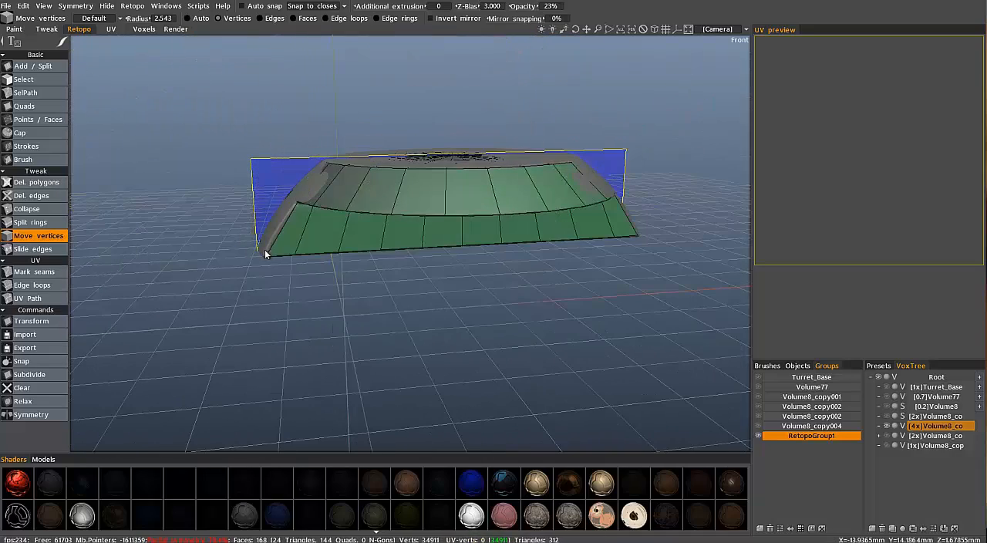
alt+drag(265, 249, 600, 157)
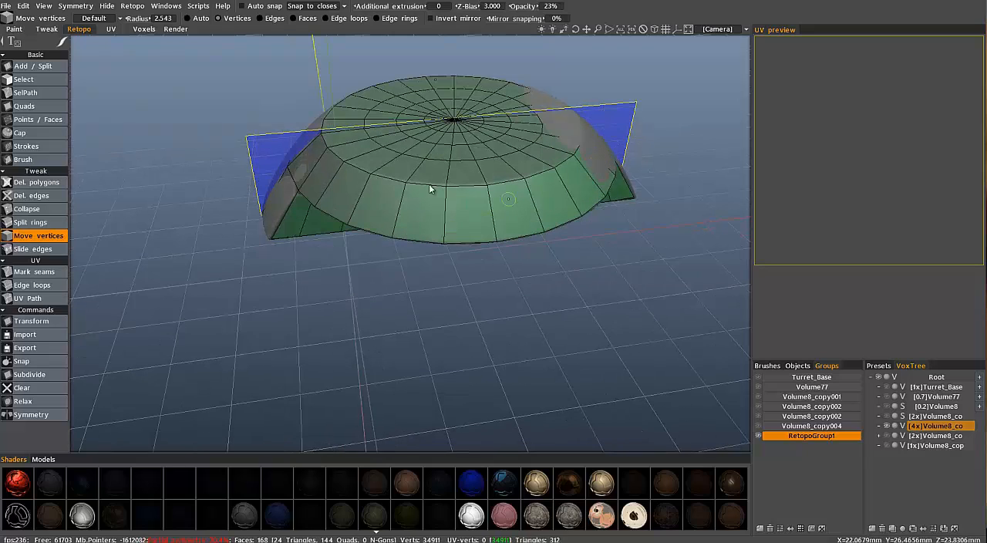
alt+drag(281, 263, 390, 230)
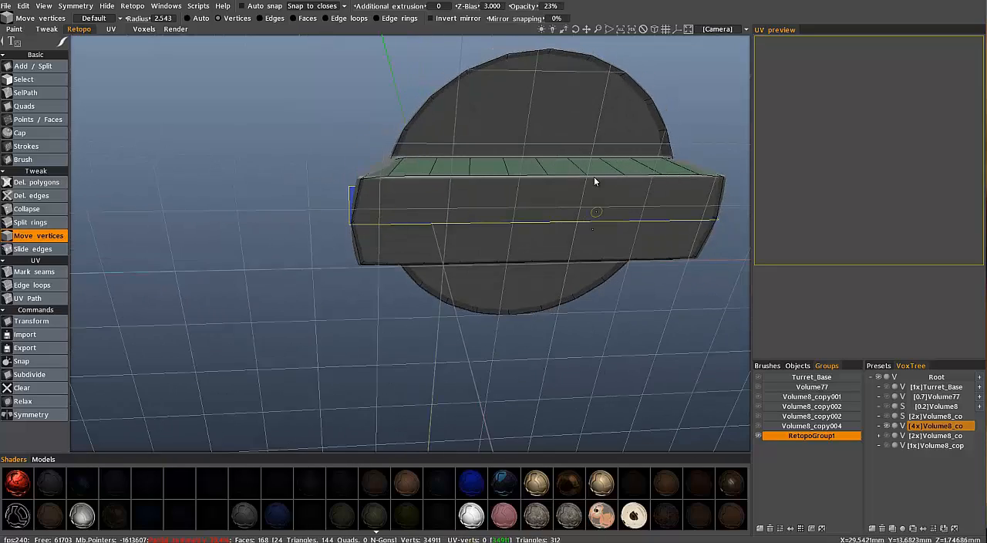
alt+drag(594, 182, 885, 436)
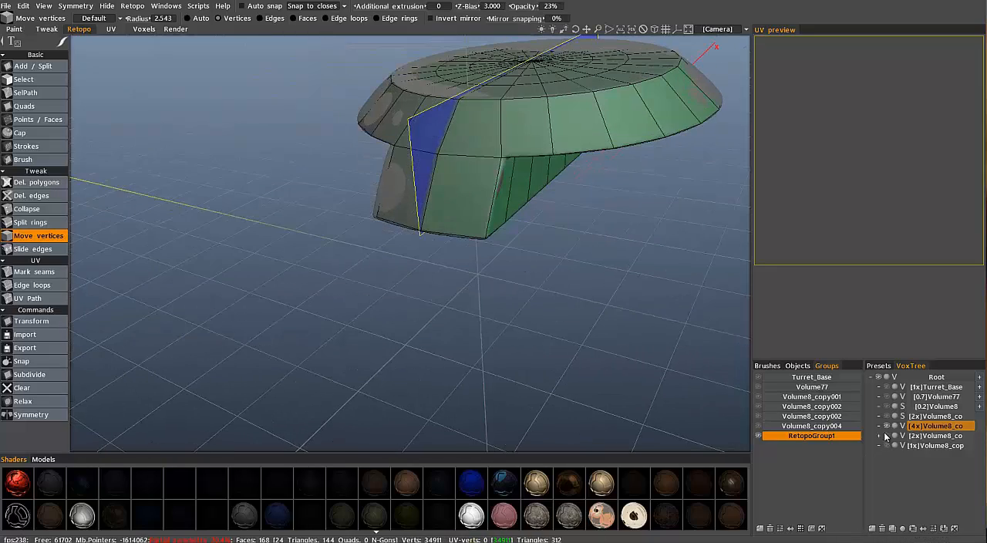
Inspect how the 2x and 1x Volume8 copies fit around the retopologized block by showing each one and hiding it again
click(889, 417)
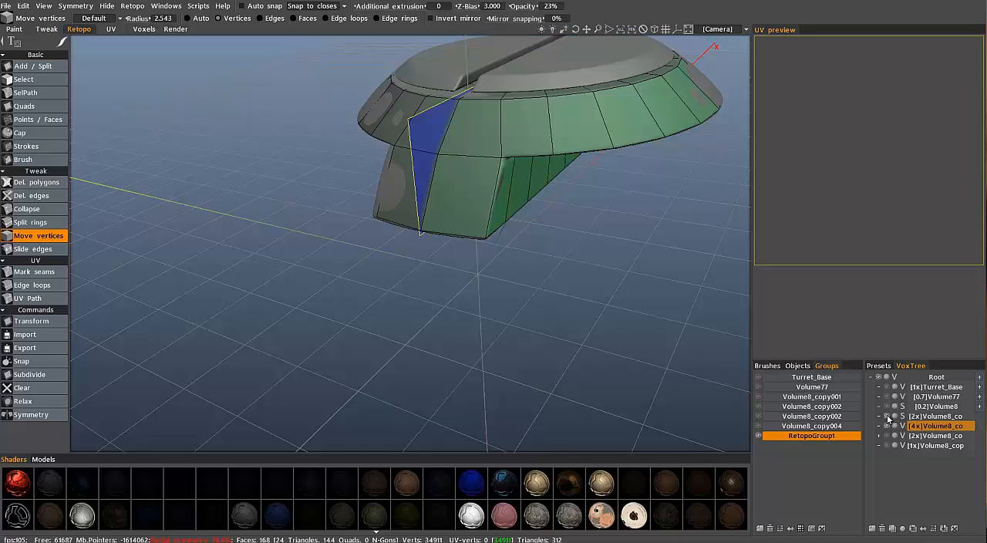
click(887, 437)
click(889, 445)
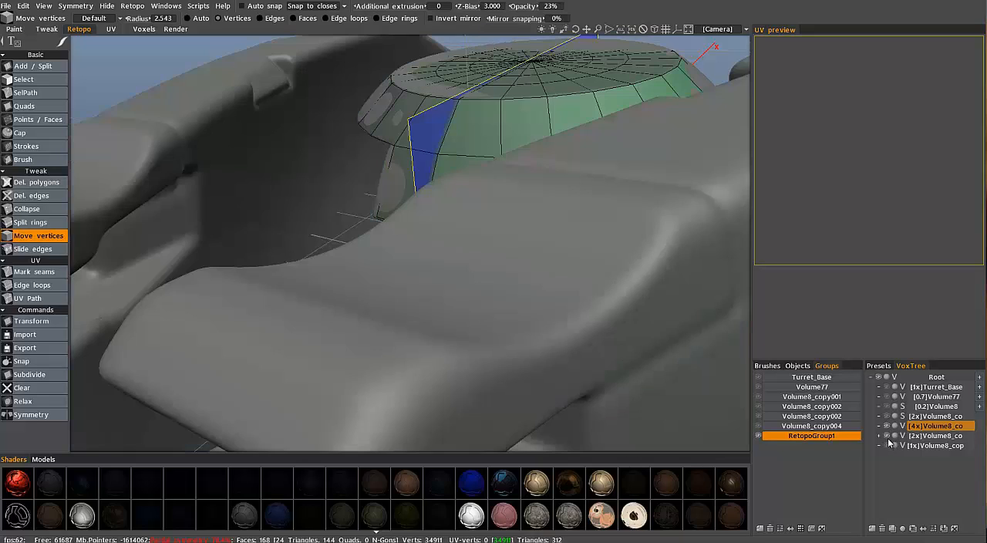
click(889, 445)
click(888, 448)
alt+drag(586, 308, 355, 245)
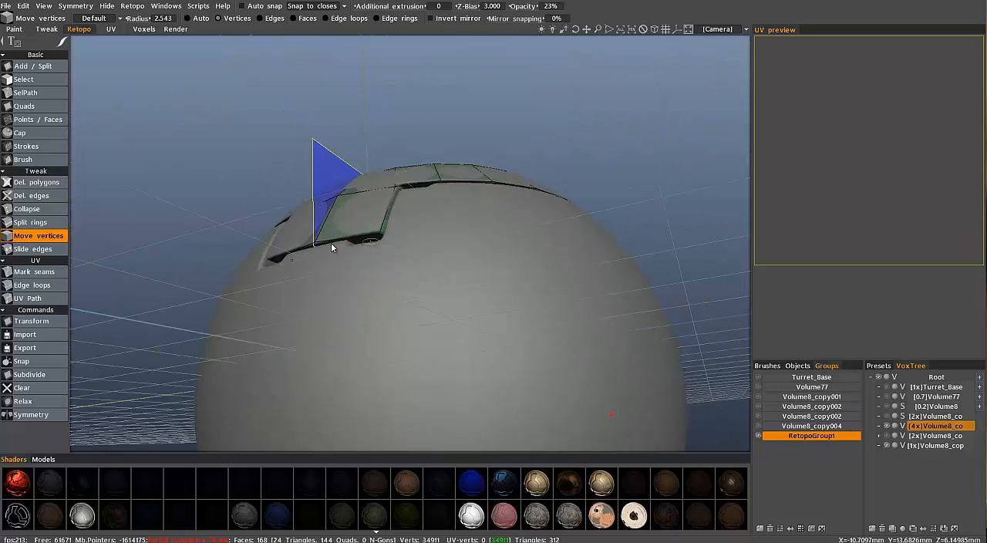
alt+drag(297, 253, 289, 347)
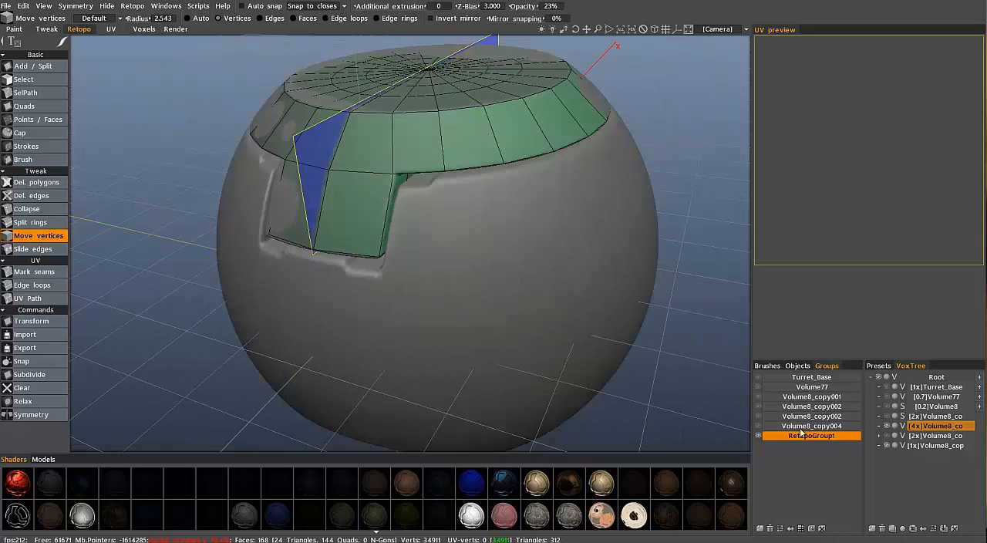
click(887, 446)
Draw nine Strokes splines across the block's underside, each from a lower vertex of the side strip to the symmetry line
alt+drag(415, 181, 348, 140)
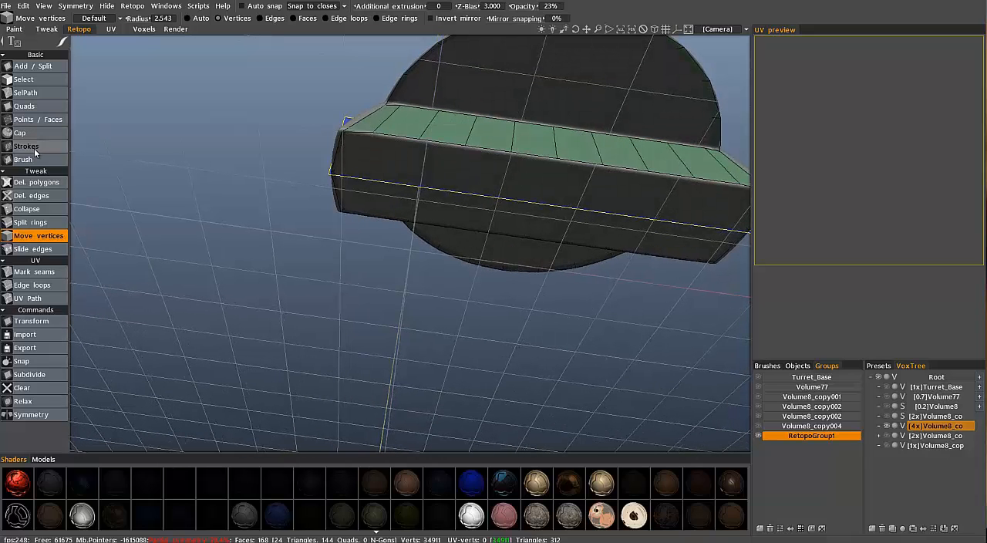
click(34, 147)
alt+drag(338, 142, 376, 133)
click(373, 131)
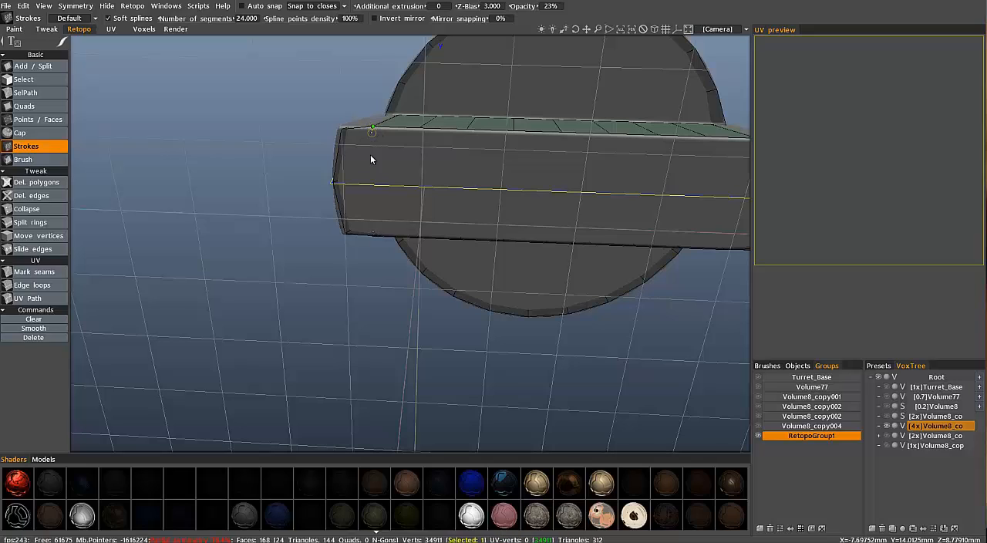
click(465, 131)
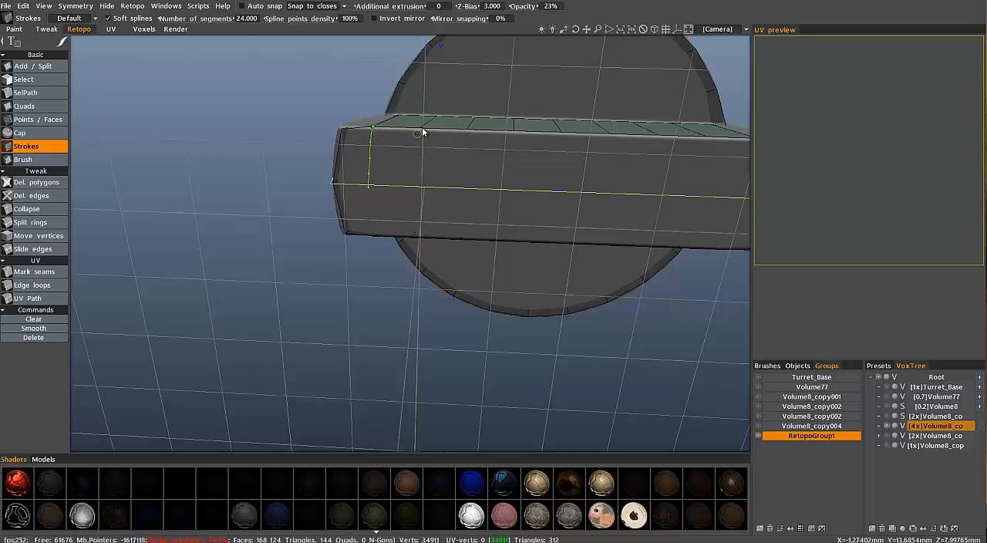
click(465, 179)
alt+middle_drag(485, 135, 414, 134)
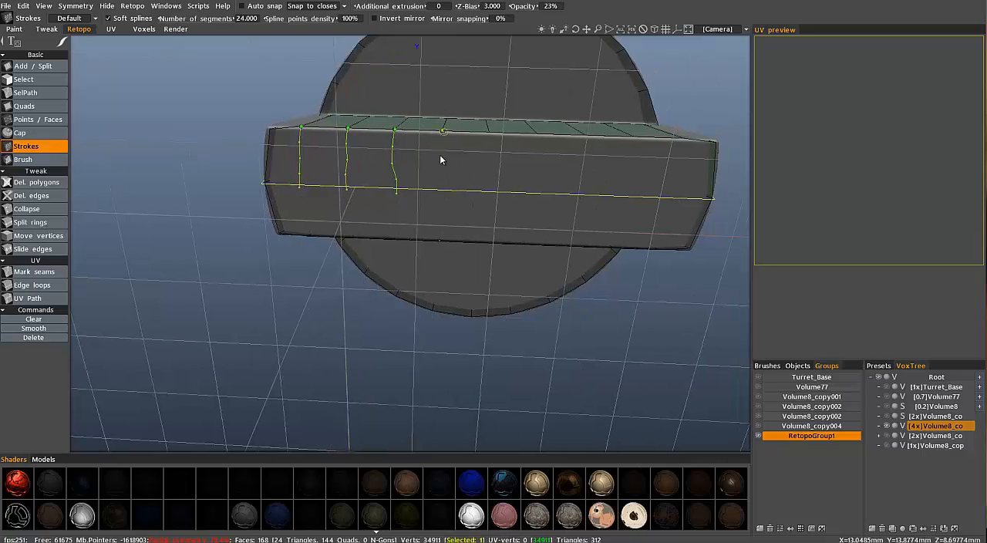
click(495, 130)
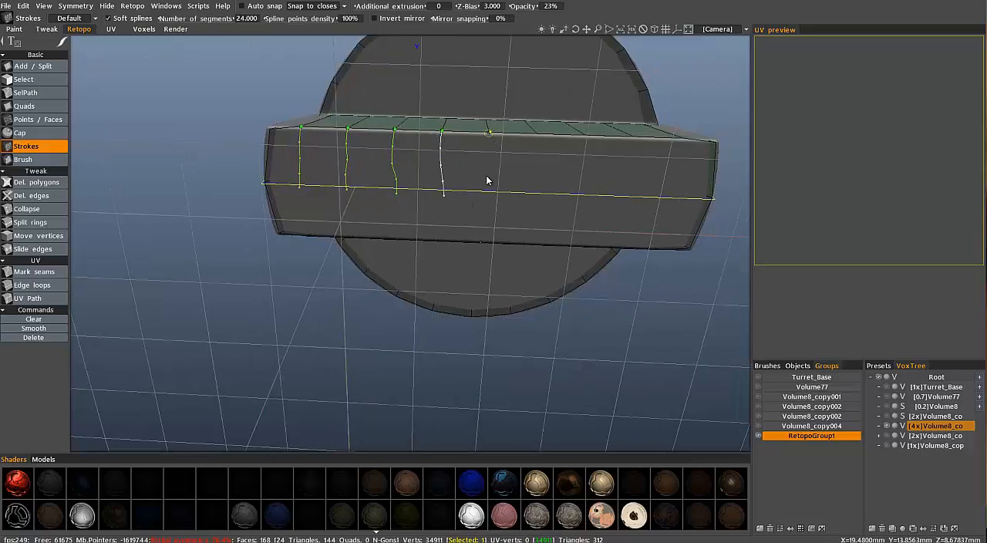
drag(486, 175, 484, 194)
mouse_move(455, 141)
alt+mouse_down()
mouse_move(409, 232)
mouse_move(386, 240)
alt+mouse_up()
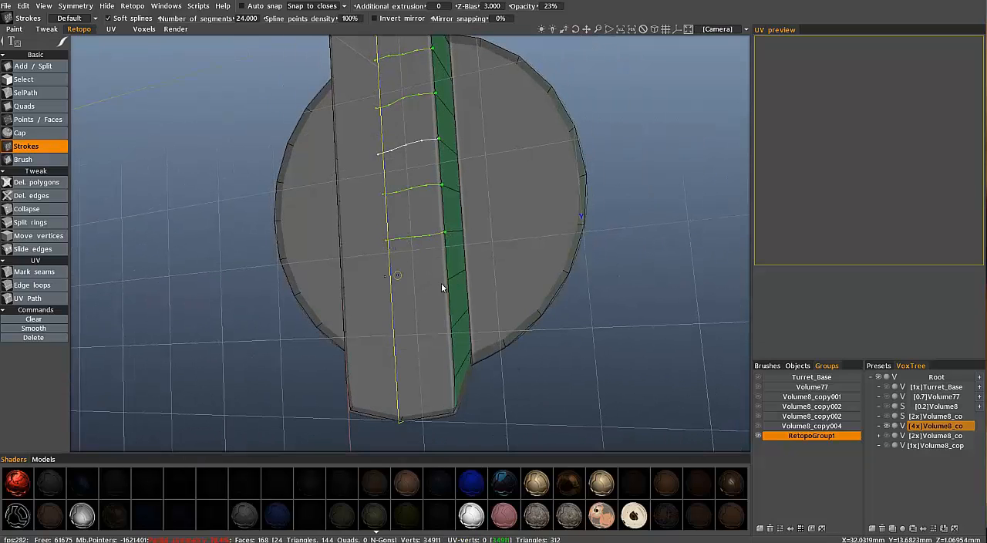
alt+drag(442, 282, 387, 293)
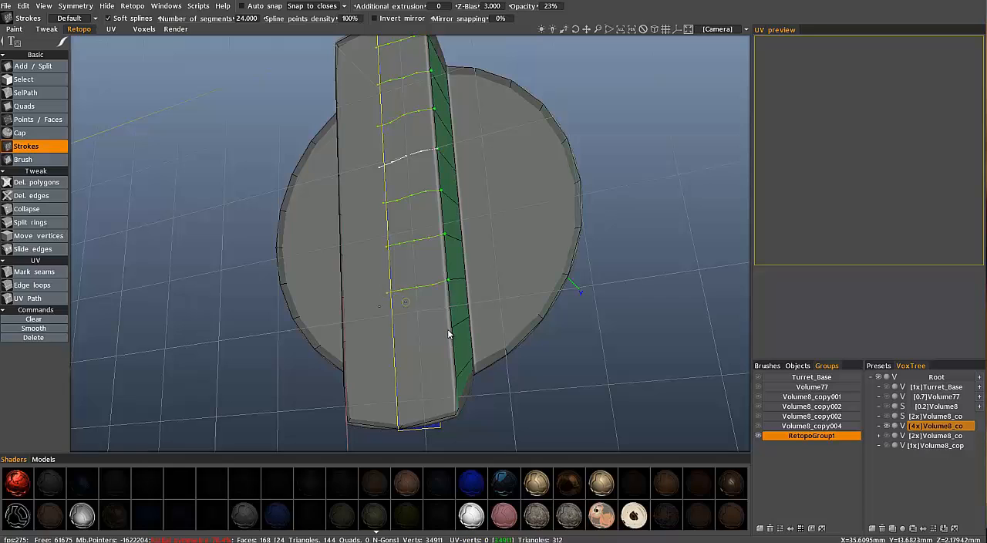
drag(452, 326, 383, 339)
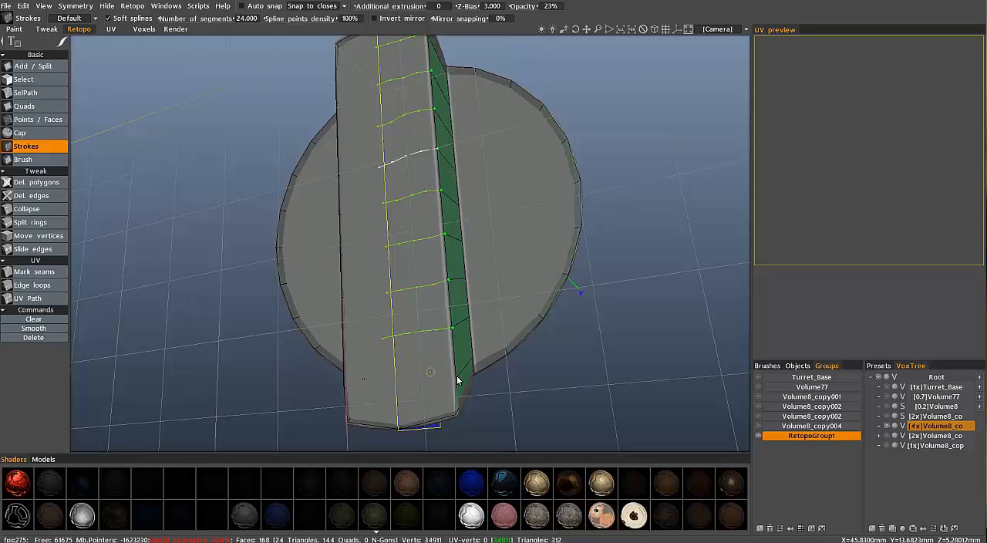
drag(456, 381, 387, 392)
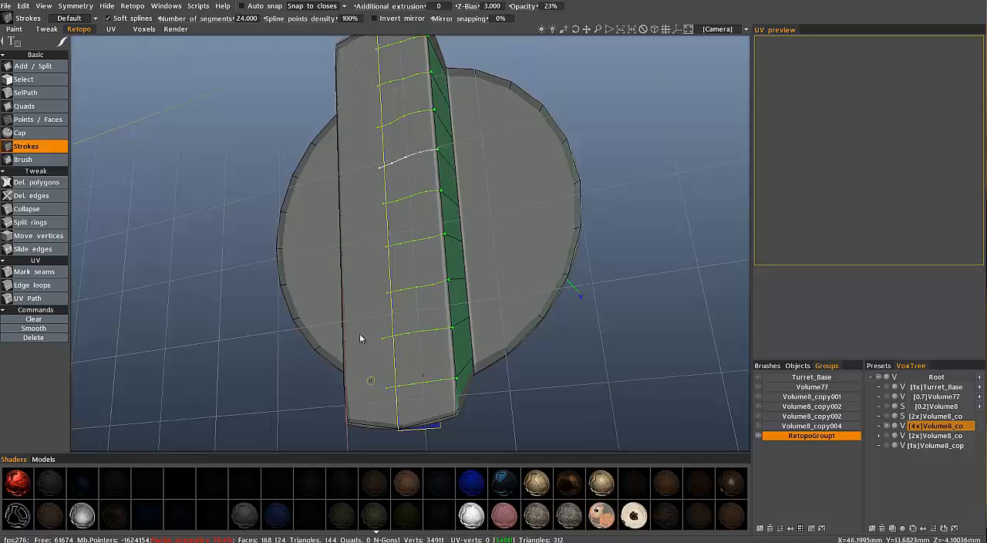
Draw a lengthwise stroke along the underside's symmetry line and generate the mirrored faces from the stroke grid
mouse_move(360, 337)
alt+mouse_down()
mouse_move(366, 264)
mouse_move(489, 229)
mouse_move(454, 296)
mouse_move(397, 282)
mouse_move(481, 269)
mouse_move(486, 213)
mouse_move(397, 199)
mouse_move(191, 129)
alt+mouse_up()
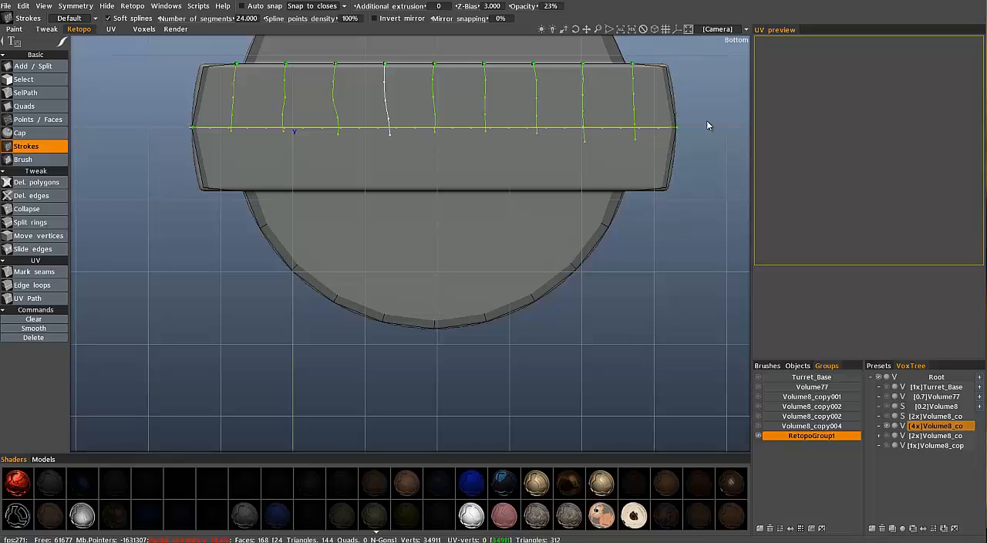
key(Return)
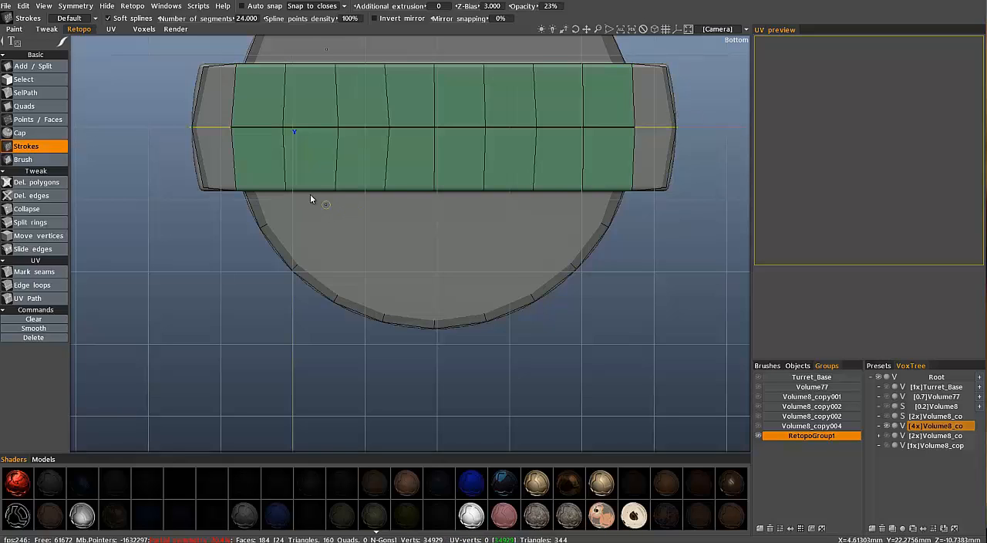
alt+drag(531, 175, 596, 94)
alt+drag(275, 168, 299, 261)
alt+drag(145, 84, 243, 237)
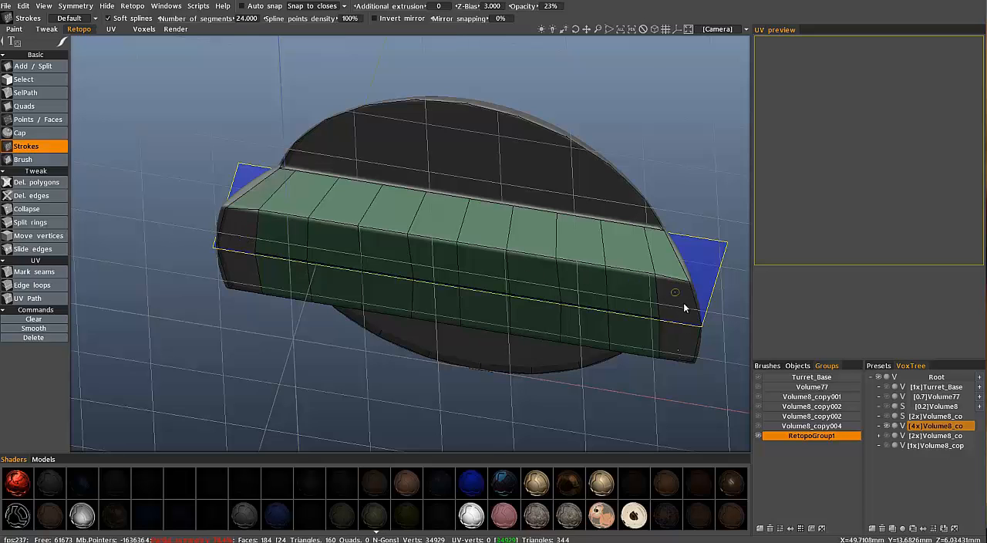
Fill the gap at one end of the block's underside with mirrored quads using the Quads tool
click(37, 119)
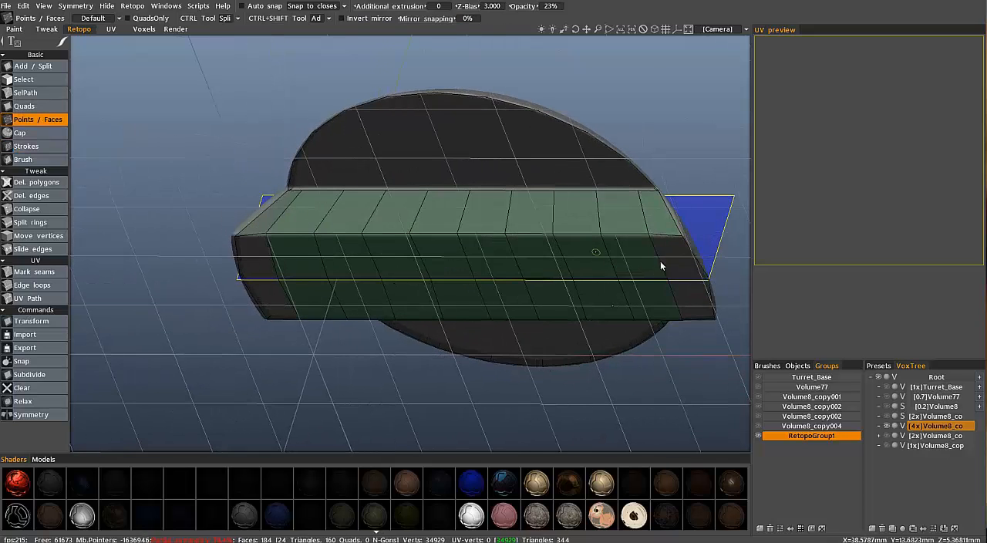
alt+drag(683, 266, 683, 263)
click(37, 107)
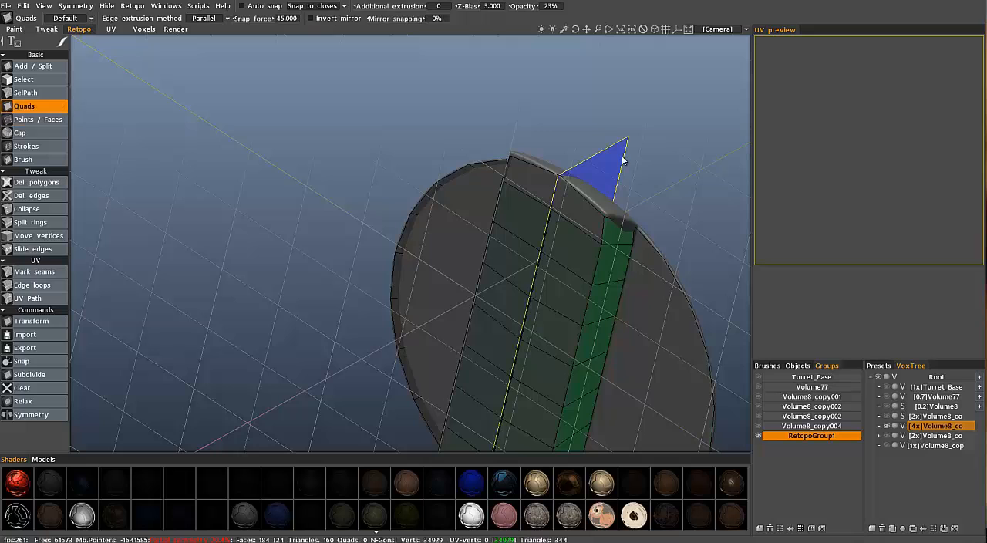
scroll(658, 104, up, 5)
click(615, 80)
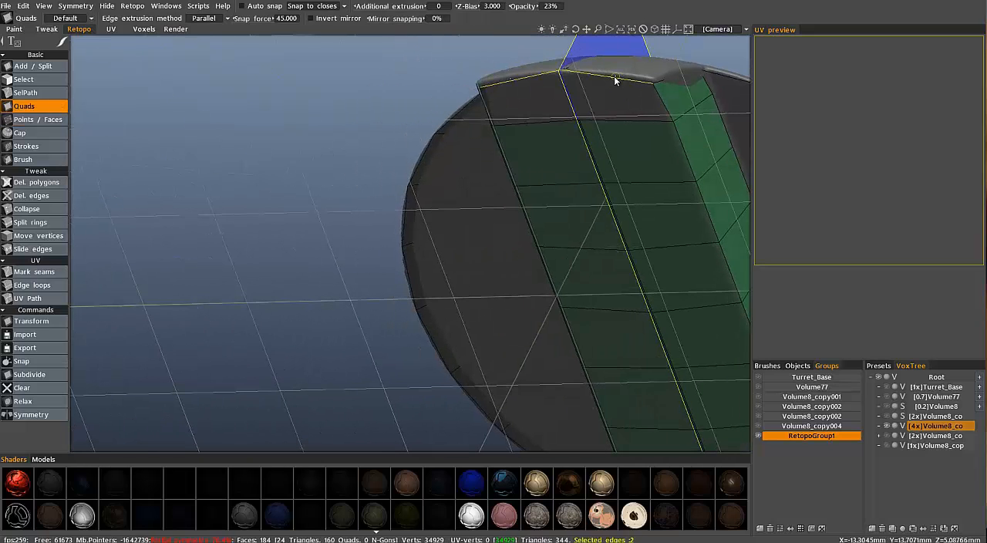
click(619, 121)
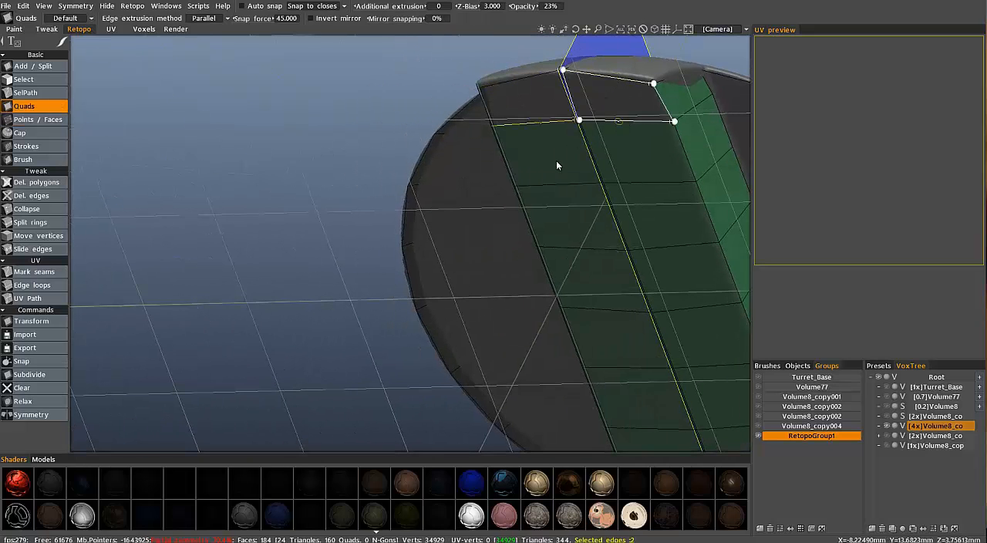
Fill the gap at the opposite end of the block's underside with mirrored quads using the Quads tool
alt+middle_drag(690, 249, 652, 248)
alt+drag(653, 250, 650, 279)
alt+middle_drag(650, 278, 452, 330)
alt+drag(452, 330, 656, 381)
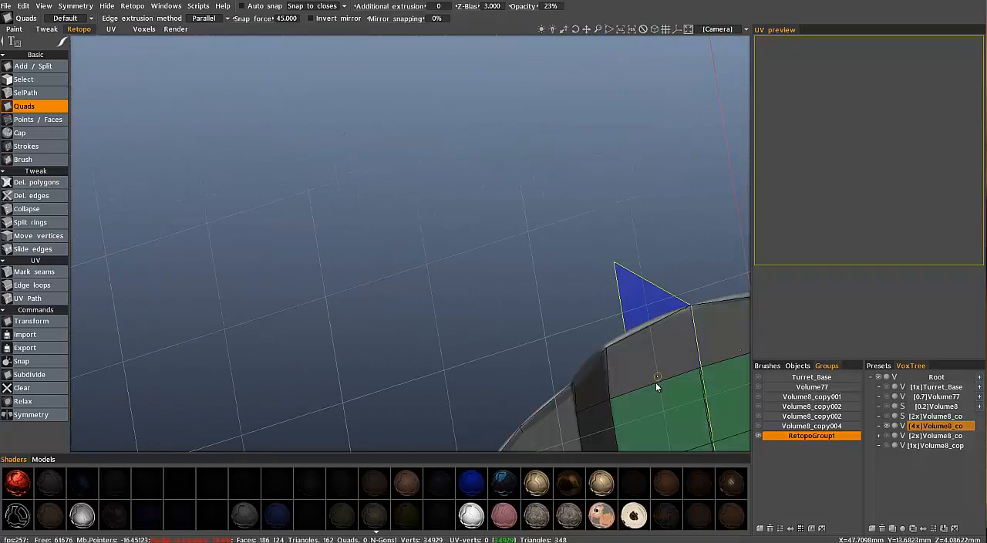
click(653, 384)
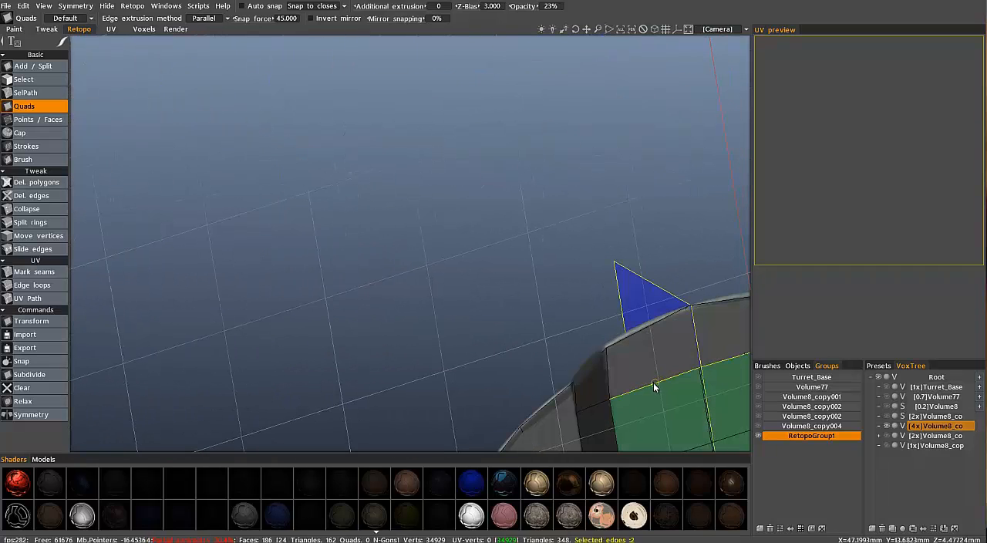
click(644, 328)
alt+drag(606, 328, 493, 216)
alt+drag(244, 54, 221, 29)
mouse_move(220, 29)
alt+middle_down()
mouse_move(250, 38)
mouse_move(205, 19)
alt+middle_up()
click(228, 19)
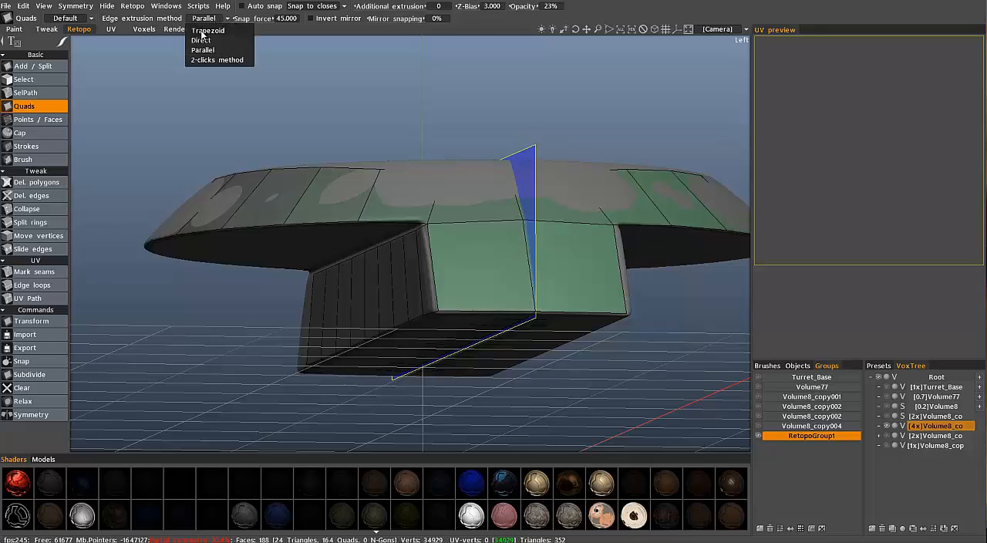
click(201, 33)
click(226, 19)
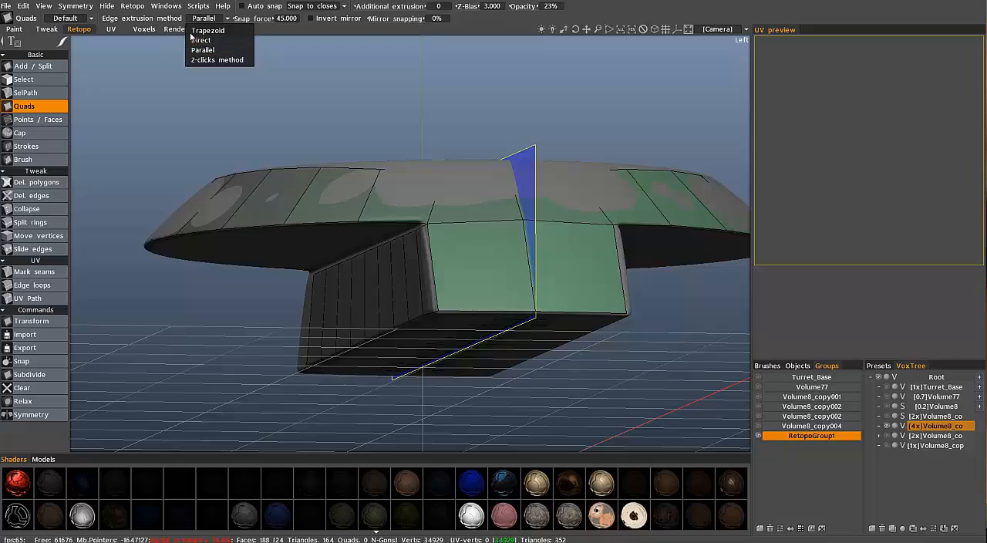
click(204, 49)
Fill the middle six segments of the disc's underside with mirrored quads between the rim and the block using Points / Faces
drag(340, 254, 487, 173)
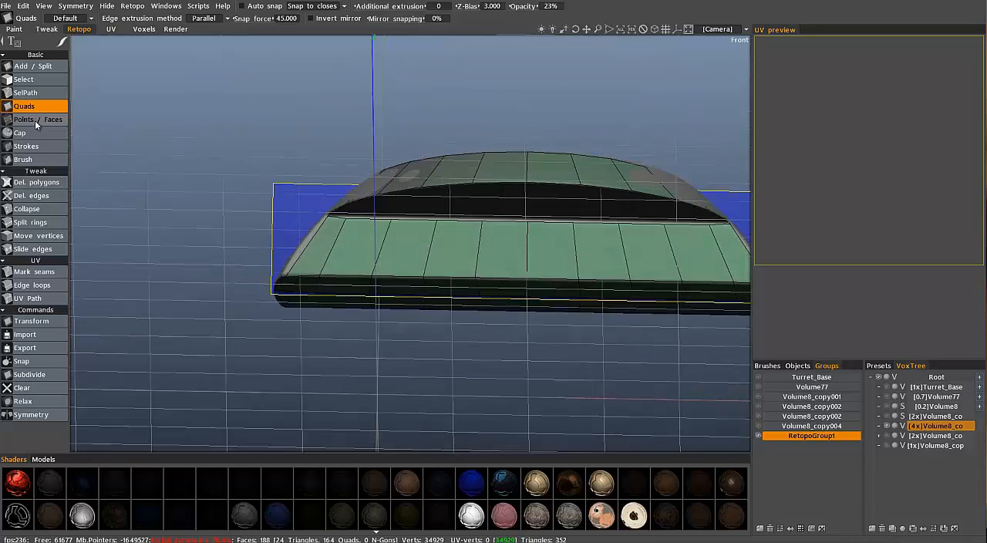
click(37, 120)
alt+right_drag(321, 208, 333, 196)
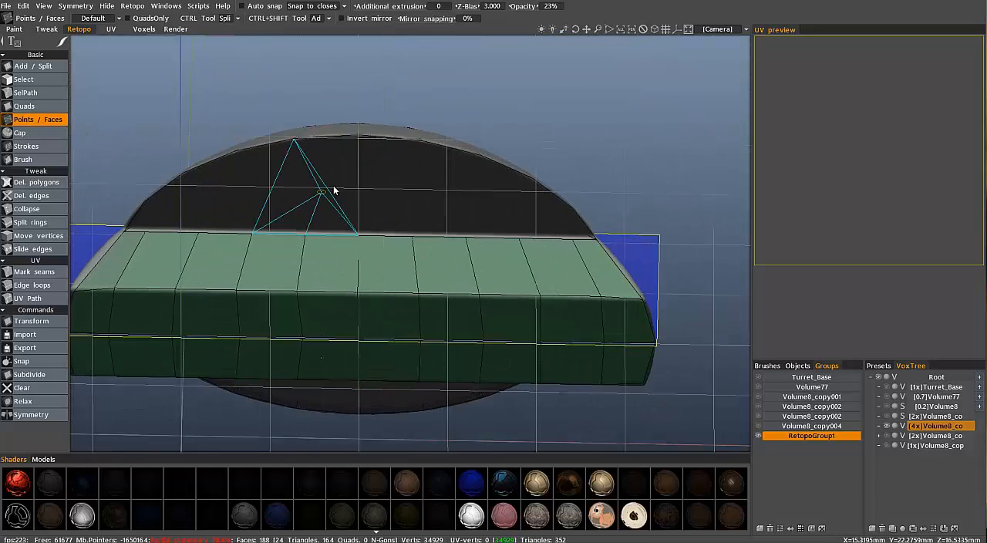
click(369, 195)
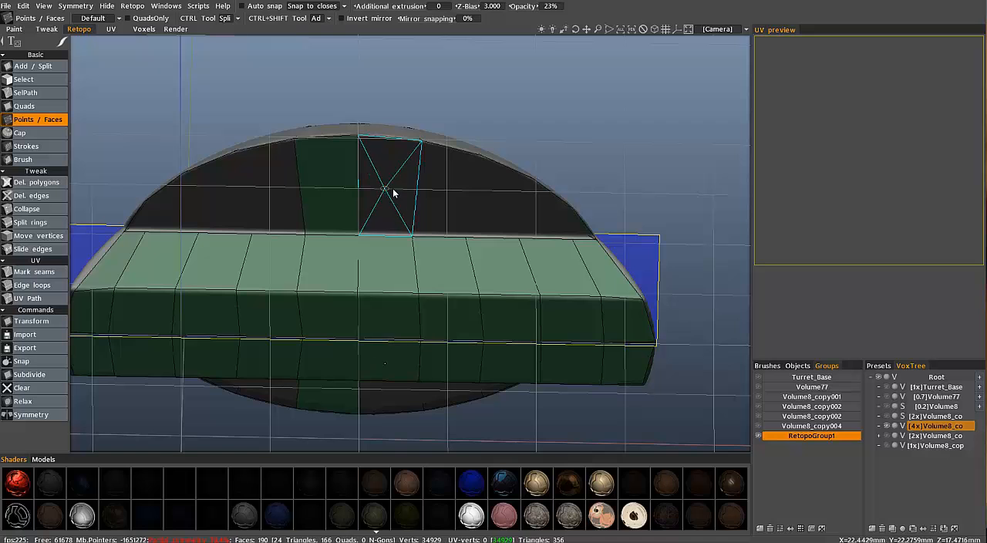
click(395, 193)
click(480, 199)
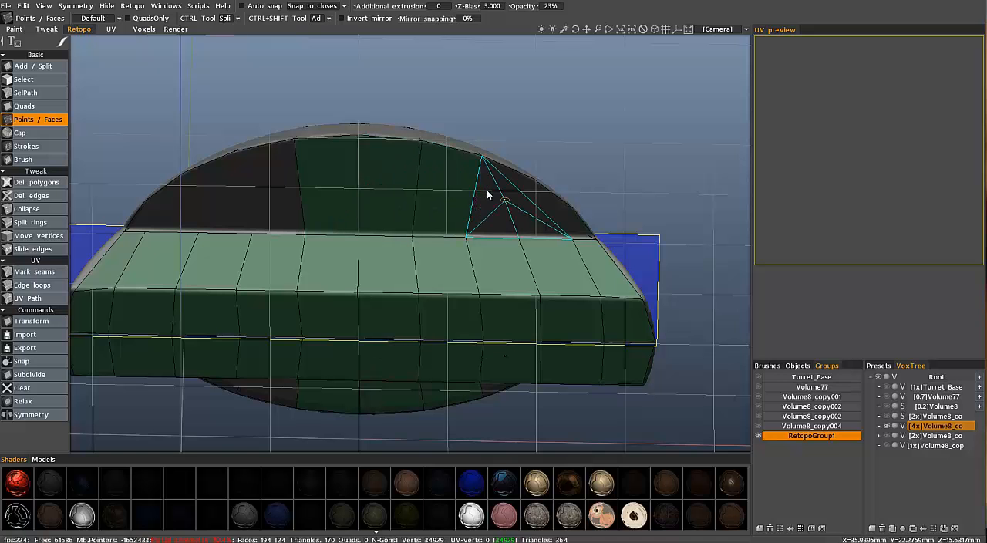
middle_drag(487, 195, 281, 226)
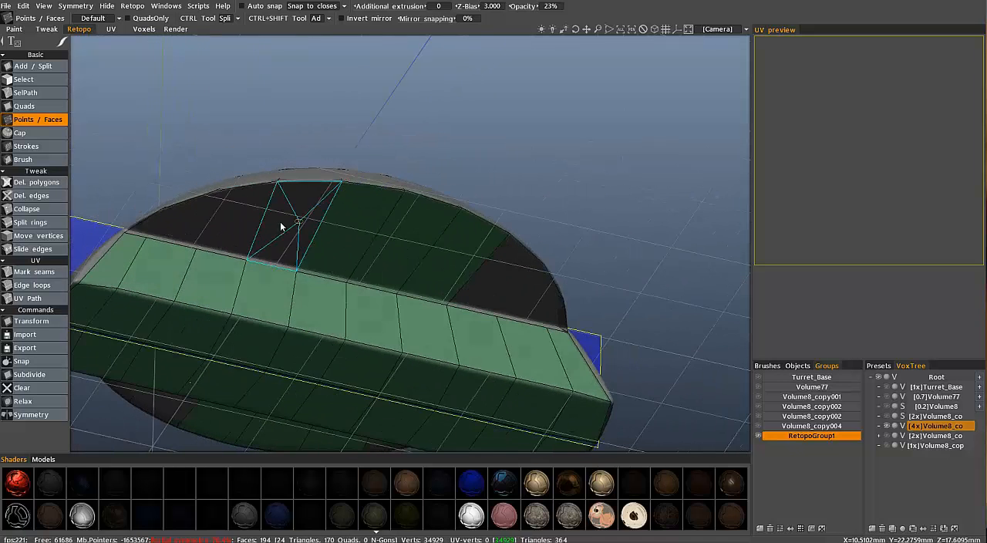
click(282, 226)
click(246, 226)
Split the new underside faces of the disc about midway between the rim and the block with Split rings
middle_drag(465, 271, 33, 217)
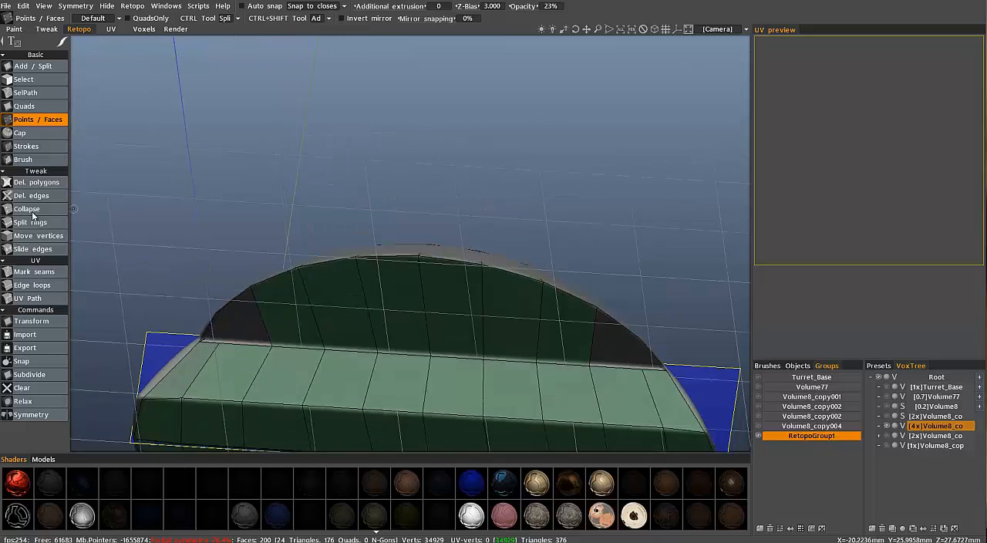
click(33, 219)
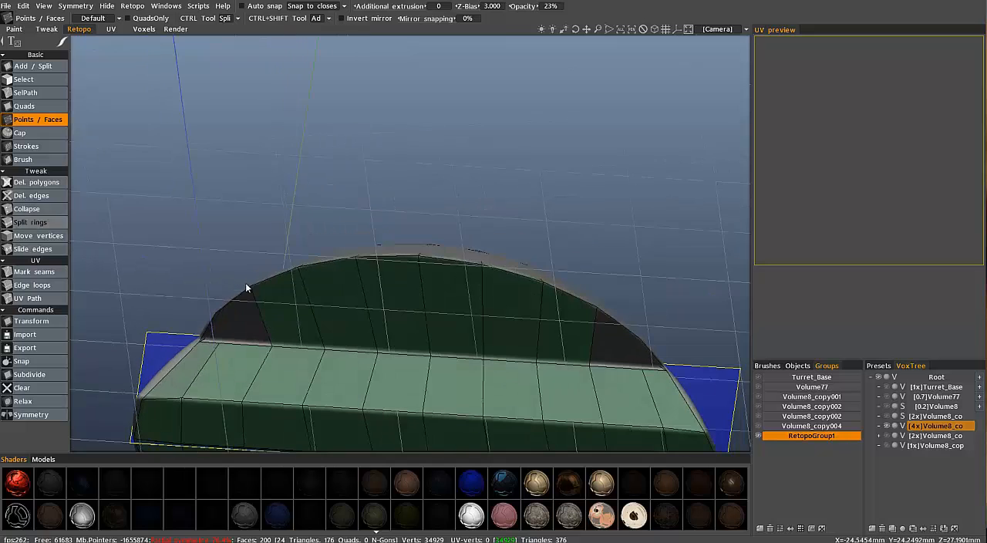
click(312, 311)
Place a new point inside each of the two open corner gaps on the disc's underside with Points / Faces
middle_drag(293, 284, 330, 188)
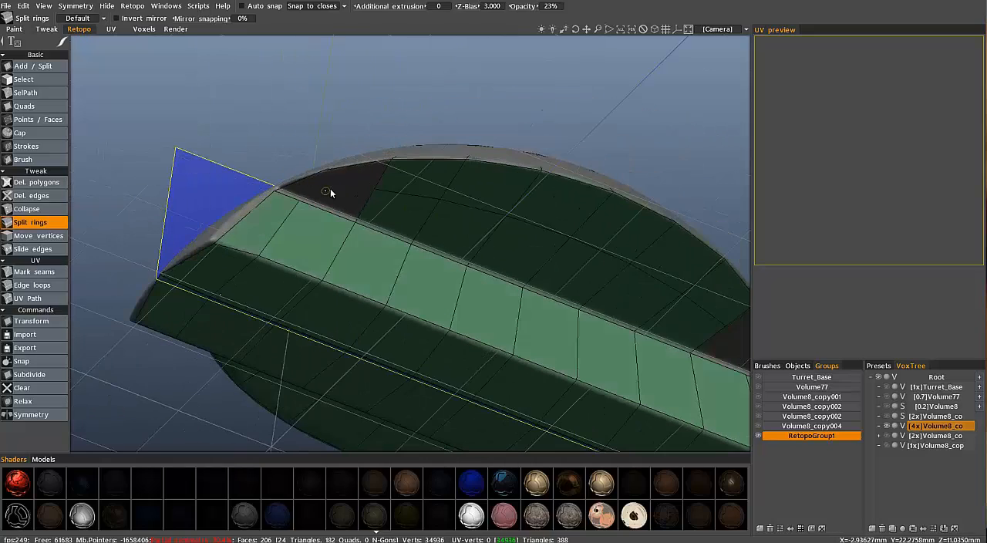
click(37, 120)
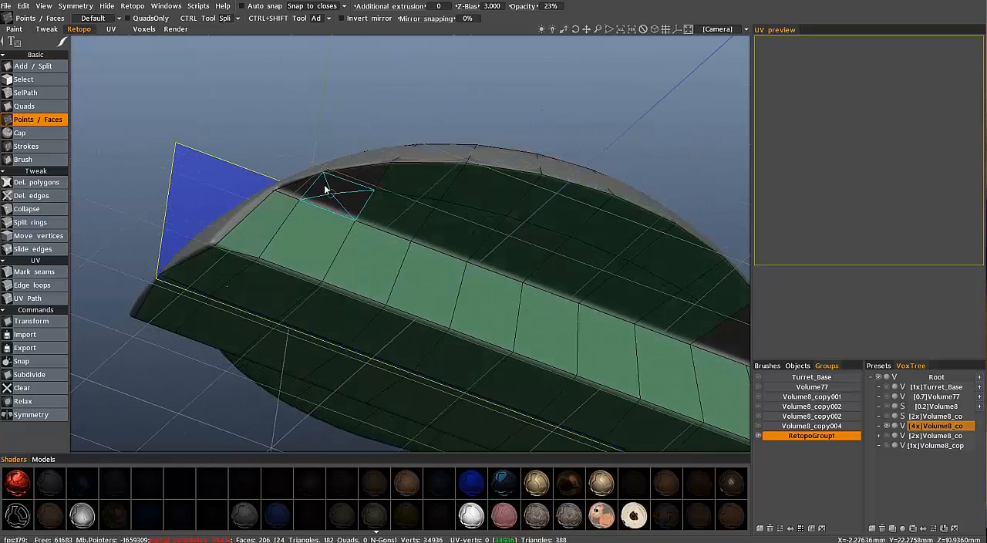
middle_drag(327, 188, 329, 188)
click(328, 189)
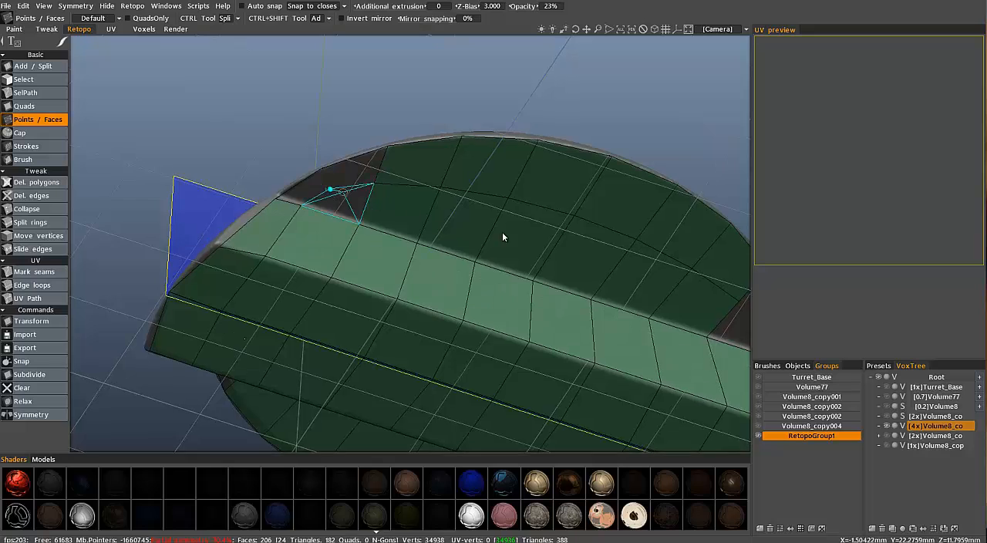
middle_drag(549, 239, 701, 282)
click(703, 284)
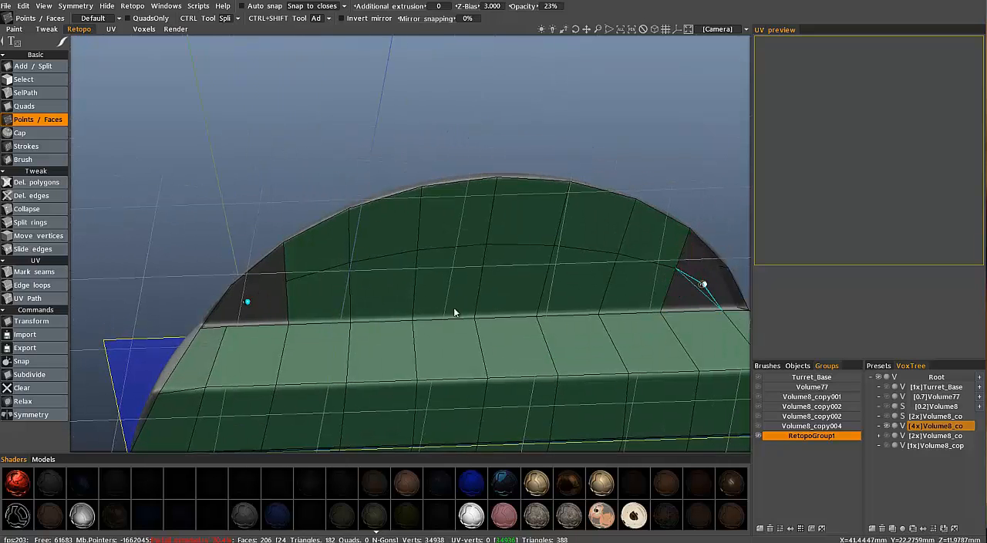
Fill the first corner gap on the disc's underside with faces around the placed point, undoing a mistaken action along the way
middle_drag(263, 289, 252, 313)
right_click(258, 300)
middle_drag(86, 286, 279, 279)
key(ctrl+z)
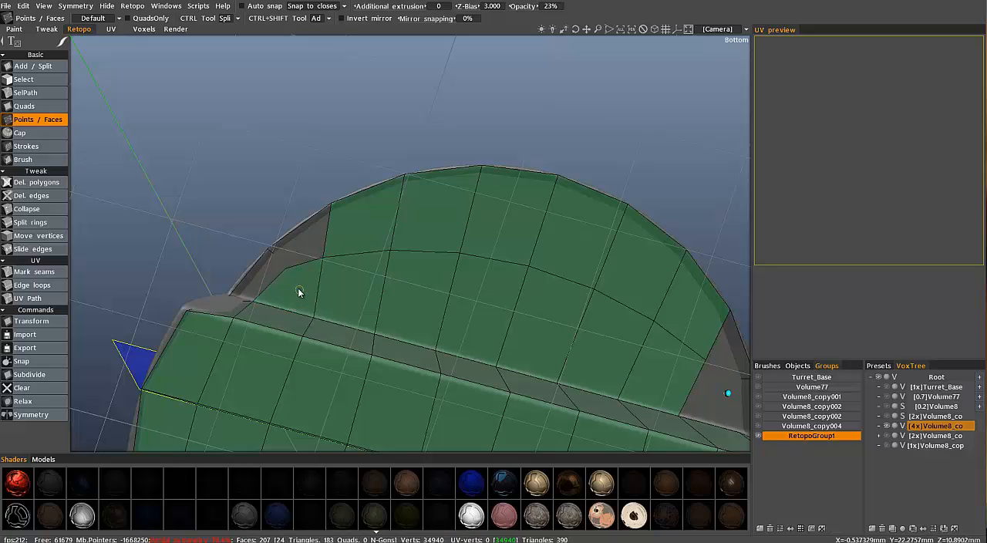
middle_drag(298, 245, 247, 263)
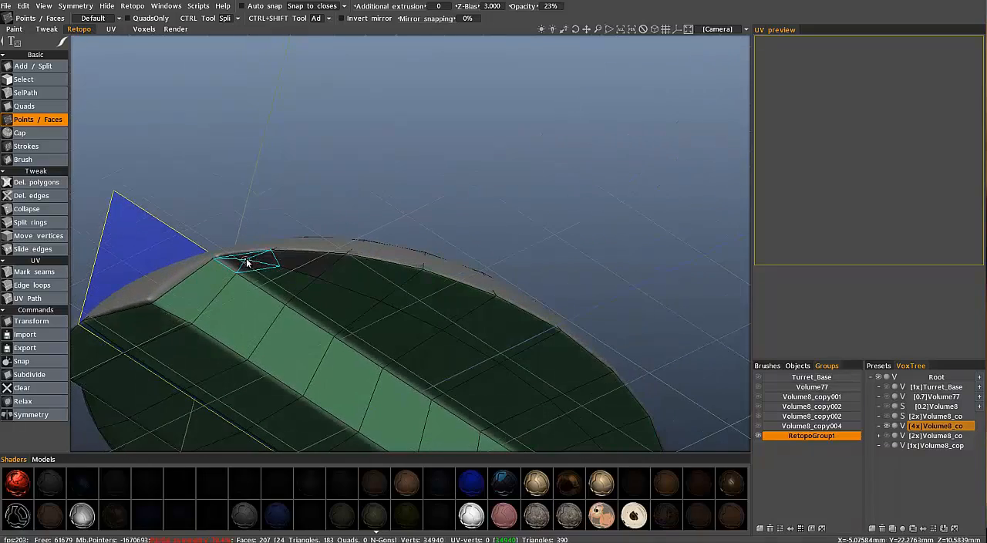
Fill the opposite corner gap on the disc's underside with faces between the rim, the split ring and the block
middle_drag(308, 266, 330, 230)
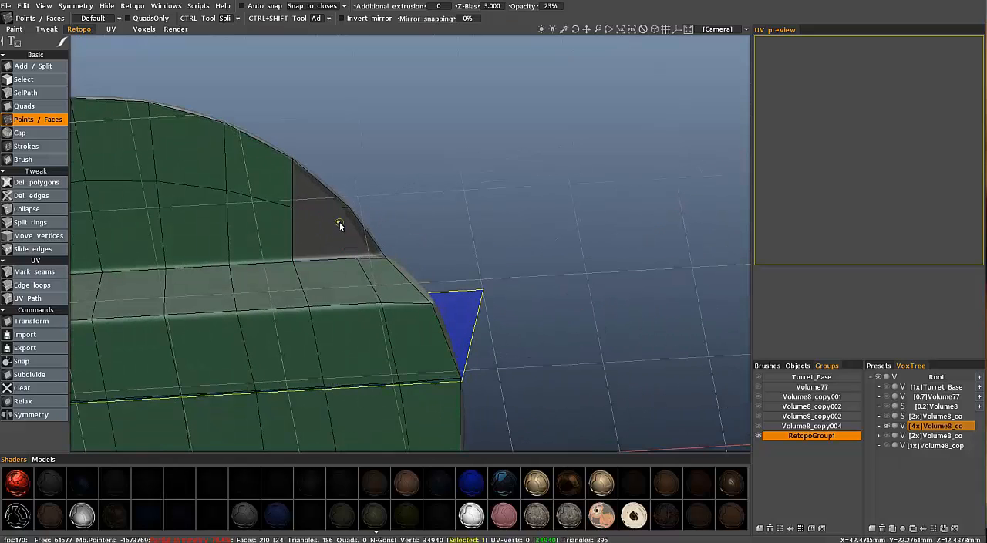
right_click(319, 243)
middle_drag(312, 205, 316, 203)
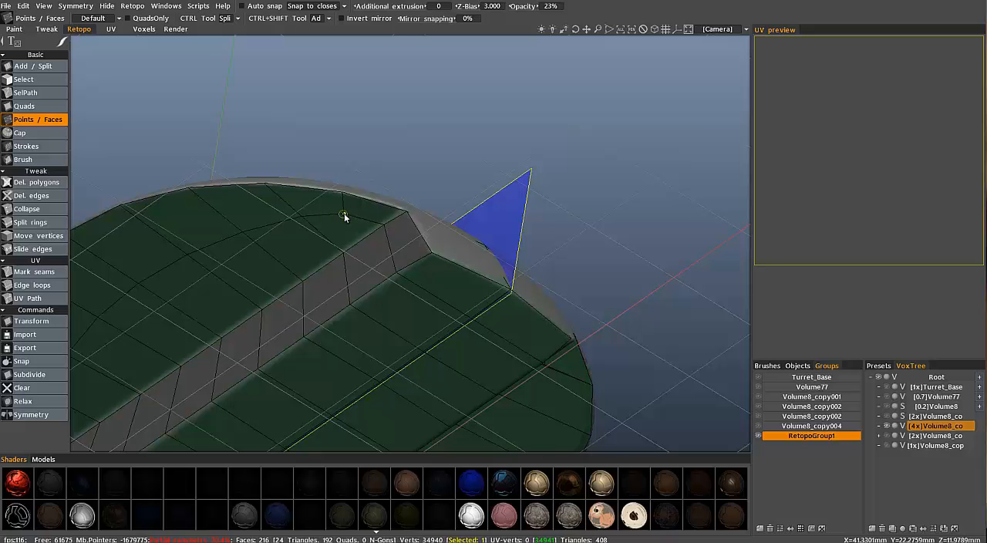
alt+drag(232, 202, 443, 382)
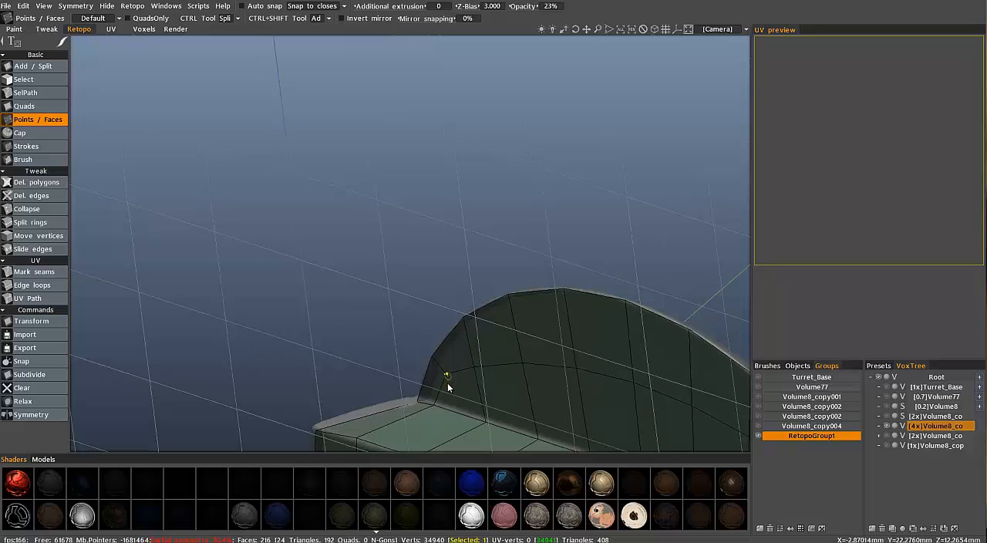
Add edge rings just above the disc's lower rim and on both sides of its top edge with Split rings
alt+drag(498, 355, 65, 183)
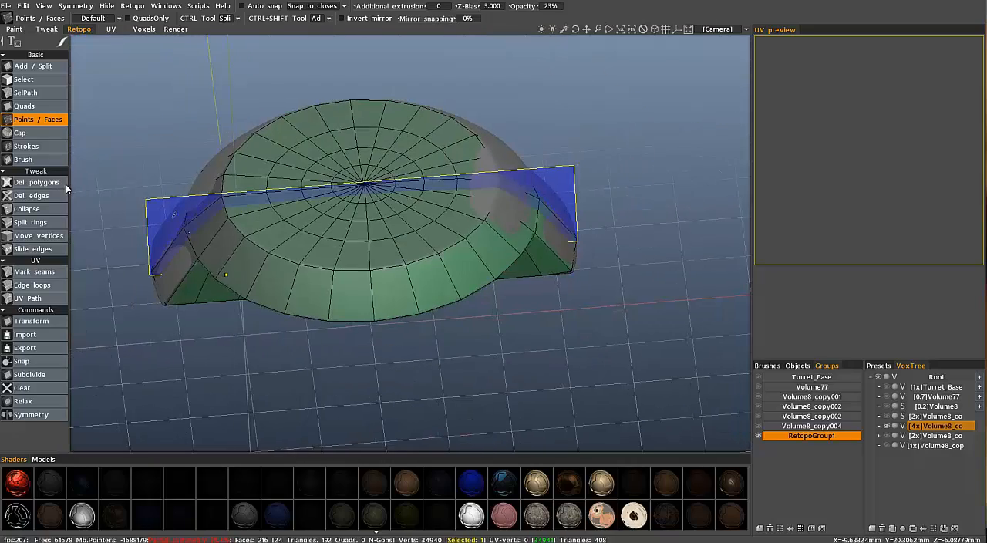
click(35, 222)
alt+drag(350, 283, 375, 316)
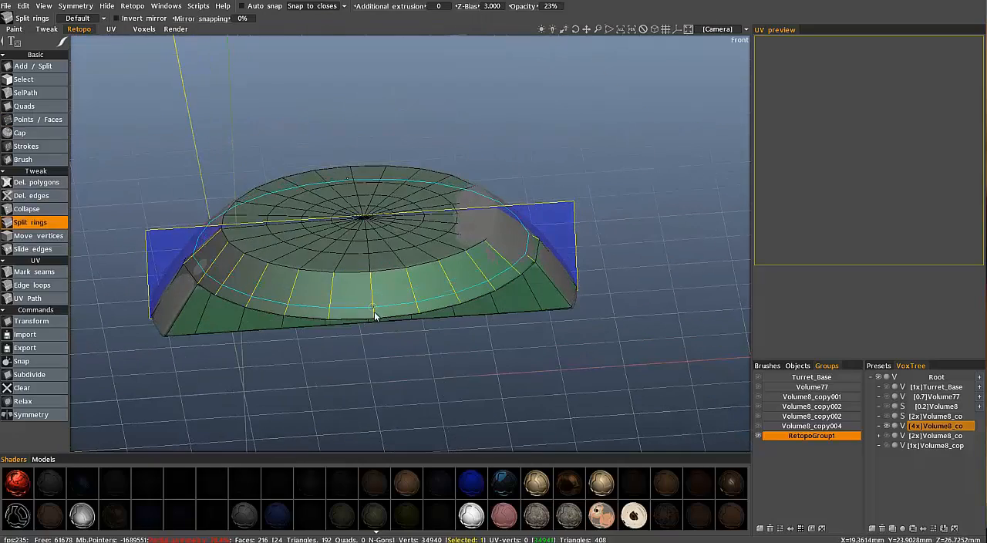
click(367, 309)
alt+drag(368, 282, 371, 271)
click(374, 279)
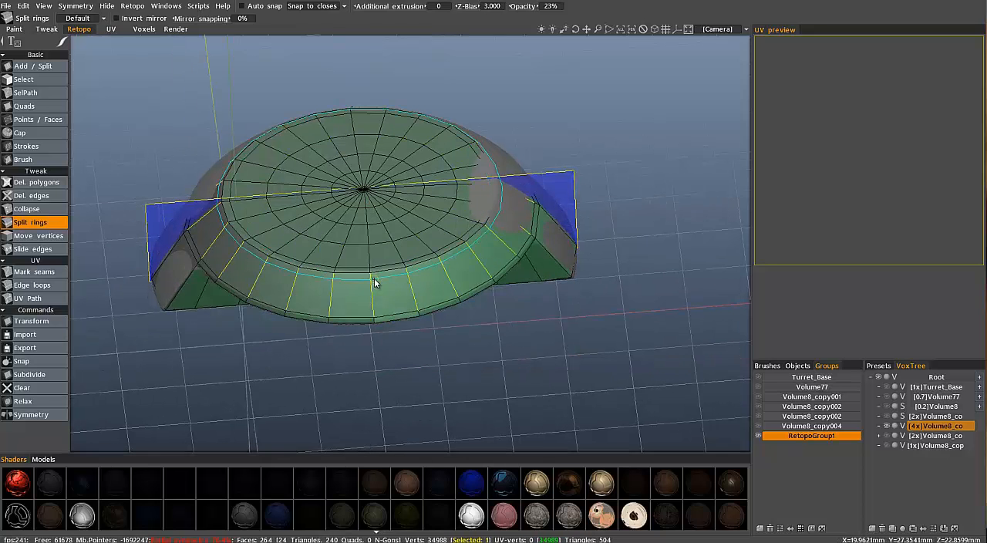
click(375, 278)
Add edge rings close to the block's lower edge, end corners and junction with the disc using Split rings
alt+drag(97, 291, 197, 291)
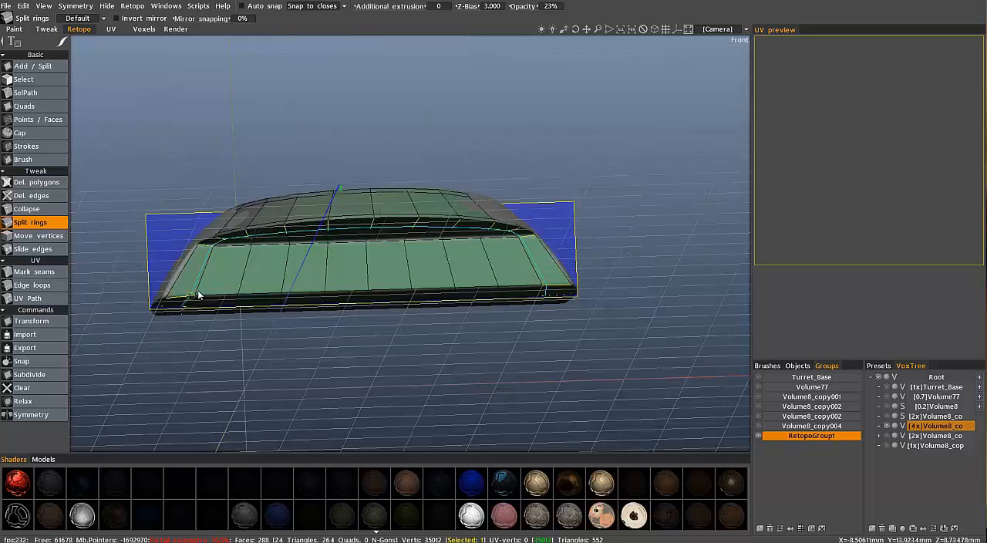
click(197, 291)
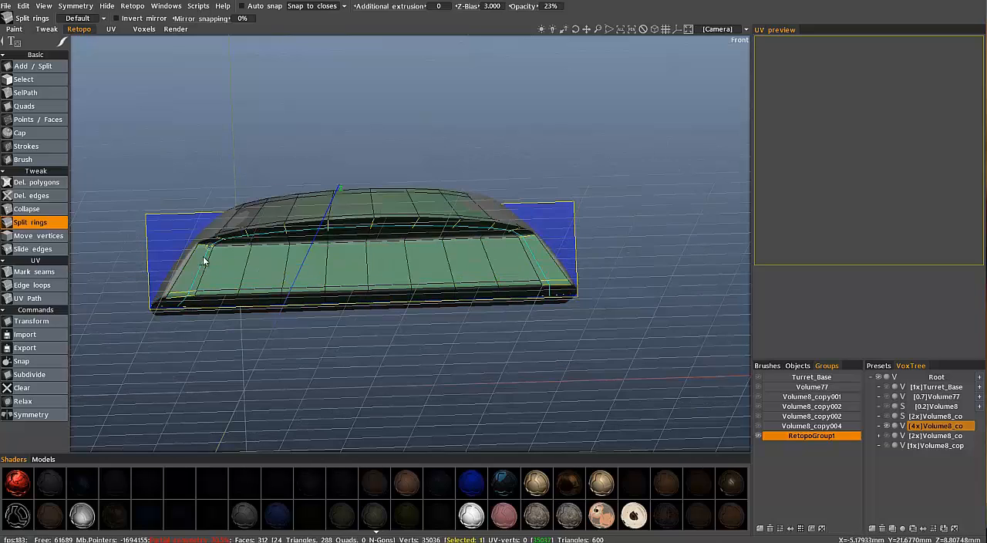
alt+right_drag(203, 257, 109, 266)
alt+drag(110, 266, 315, 250)
click(159, 260)
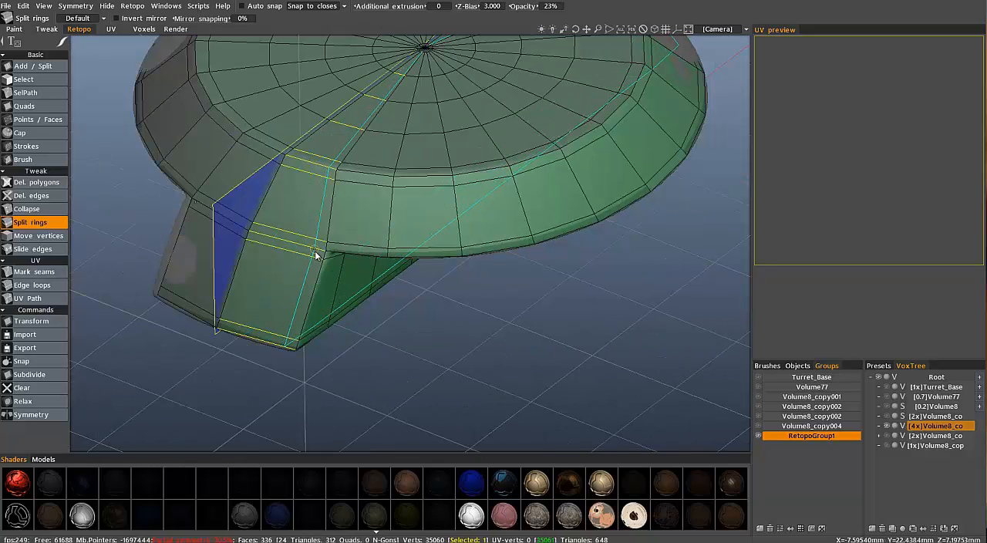
click(316, 253)
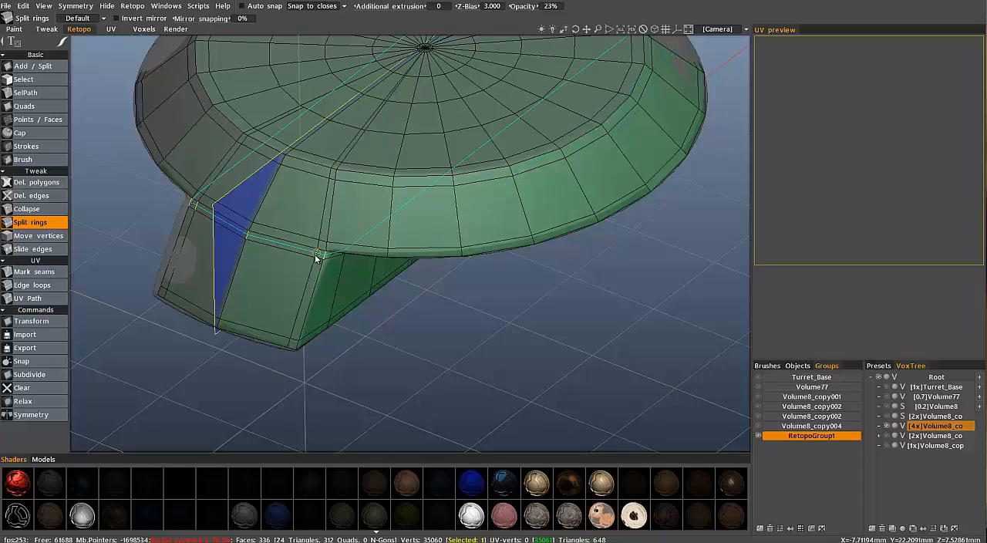
alt+drag(470, 269, 250, 263)
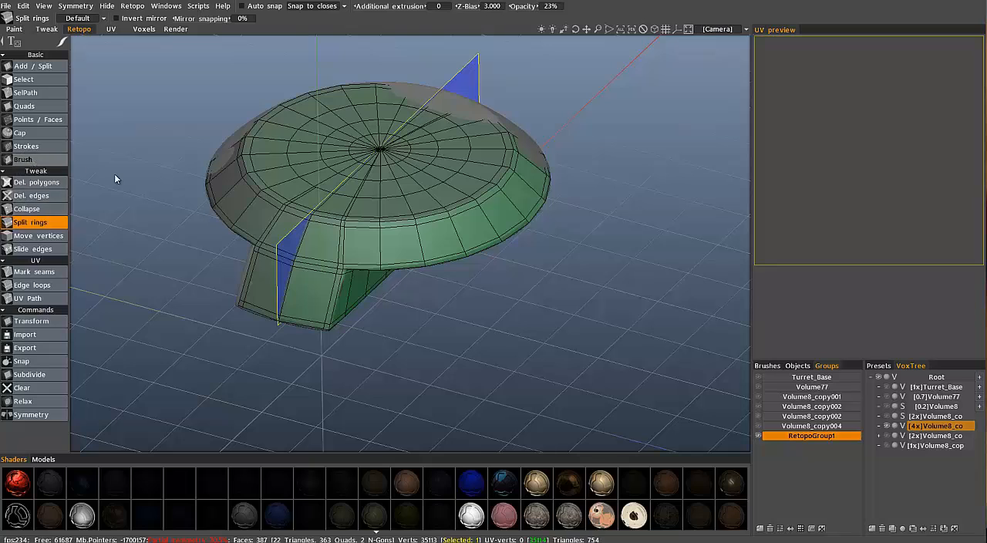
Select the Brush retopo tool and hide both the finished retopo mesh and the 4x Volume8 copy
click(23, 159)
scroll(748, 415, down, 3)
click(799, 385)
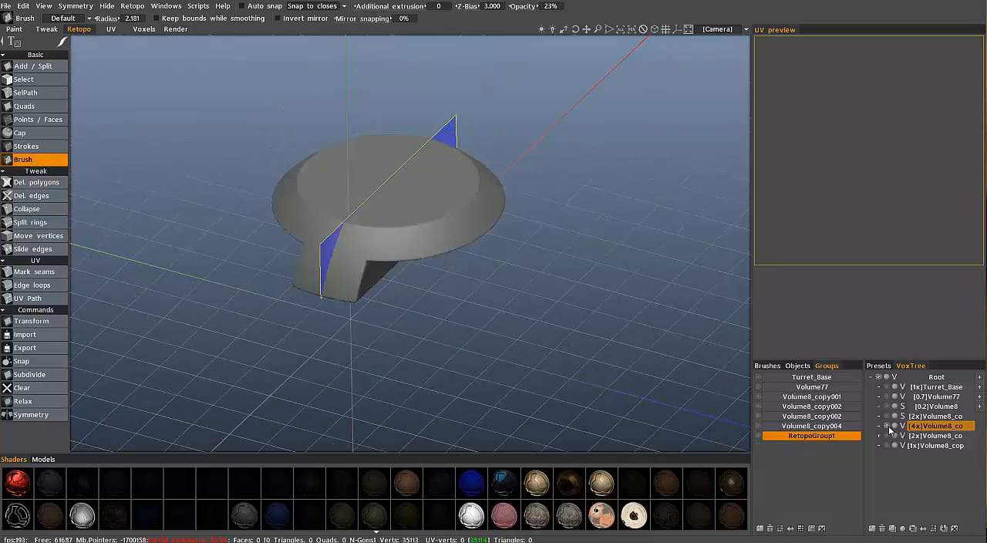
click(886, 426)
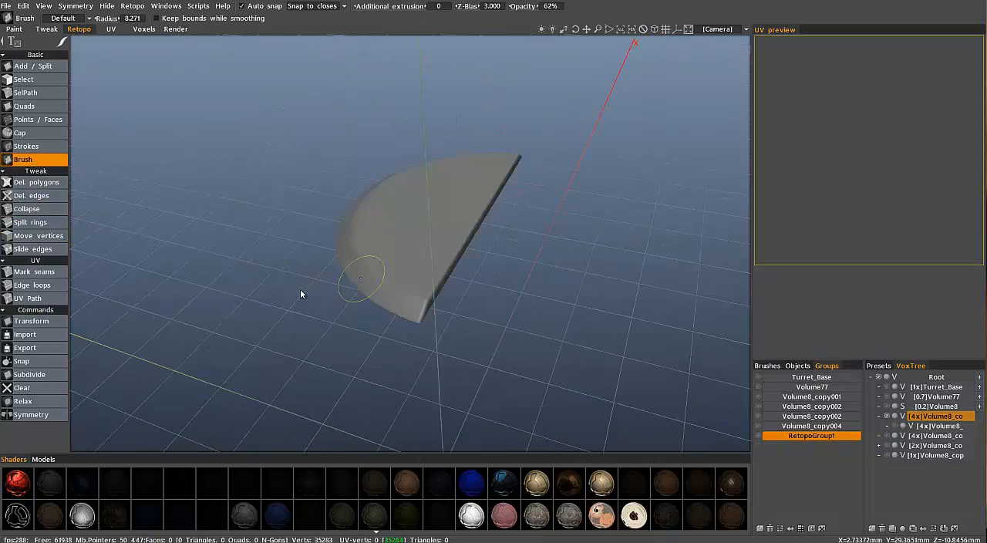
Run AUTOPO on the half-disc volume with a required polycount of 1500, Z symmetry off and no guide strokes, and deselect the mesh
right_click(923, 421)
mouse_move(862, 426)
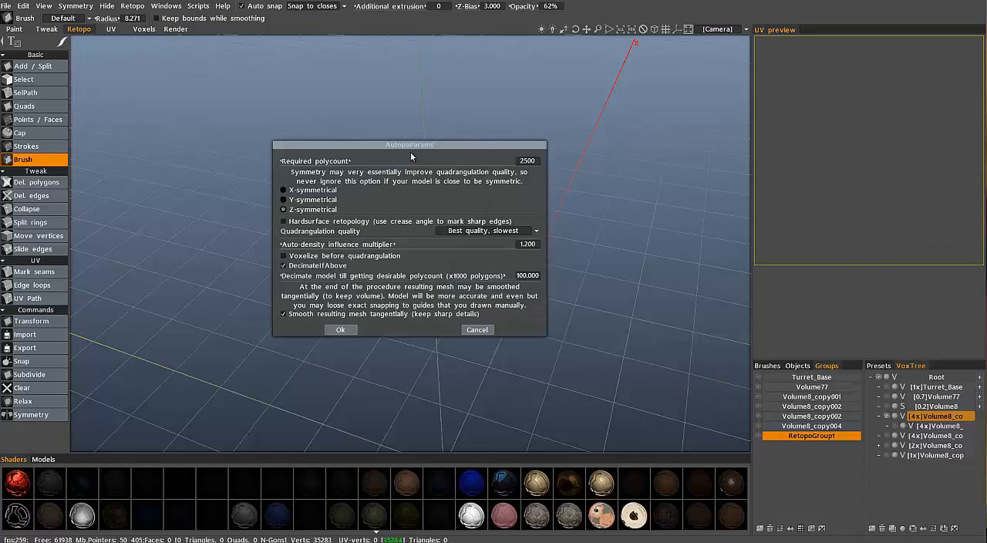
drag(489, 157, 799, 119)
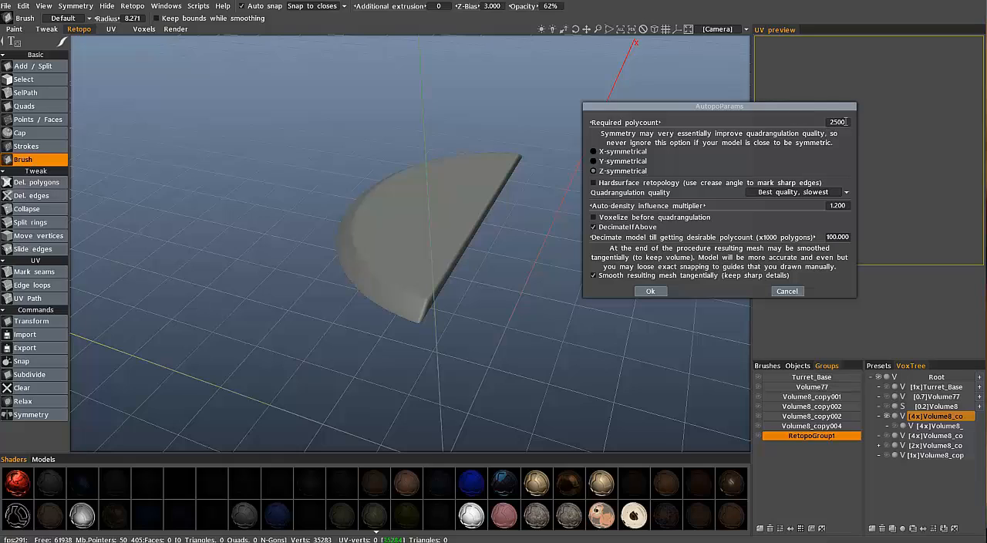
text(1500)
key(Return)
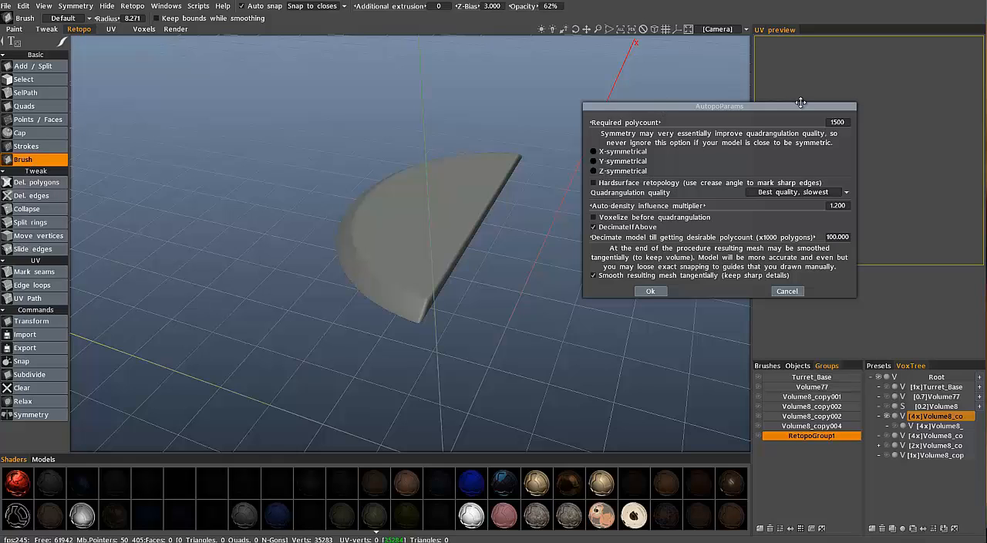
drag(801, 102, 892, 95)
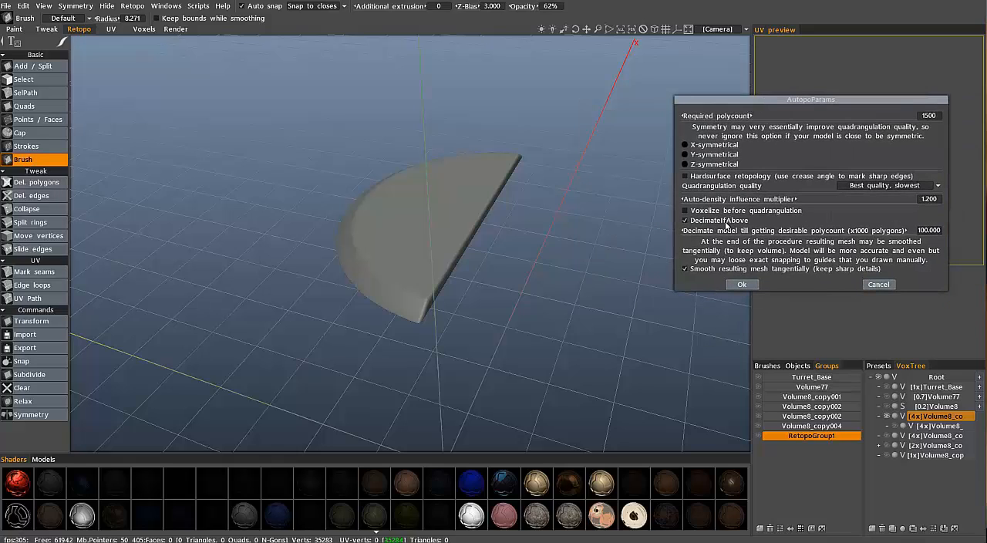
click(734, 283)
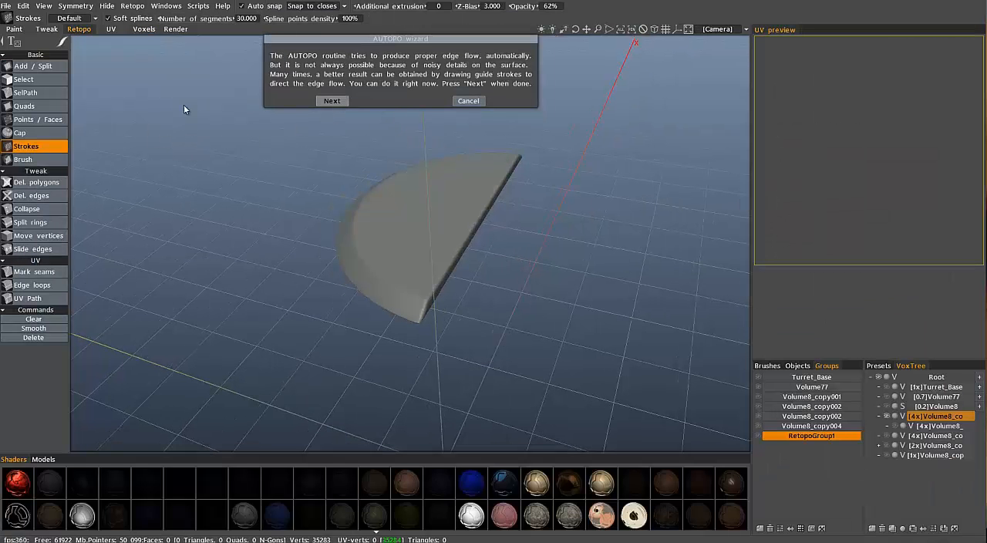
click(327, 100)
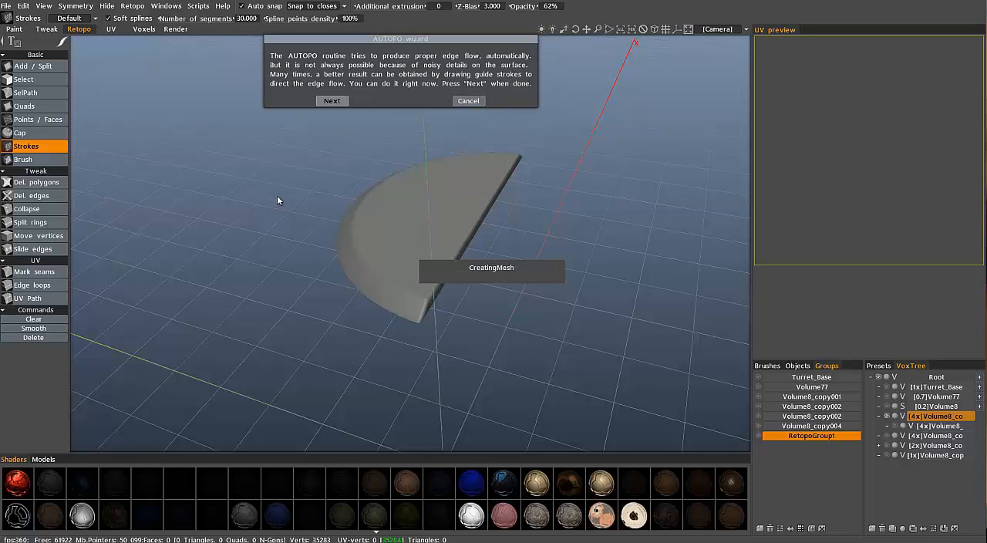
drag(282, 192, 445, 231)
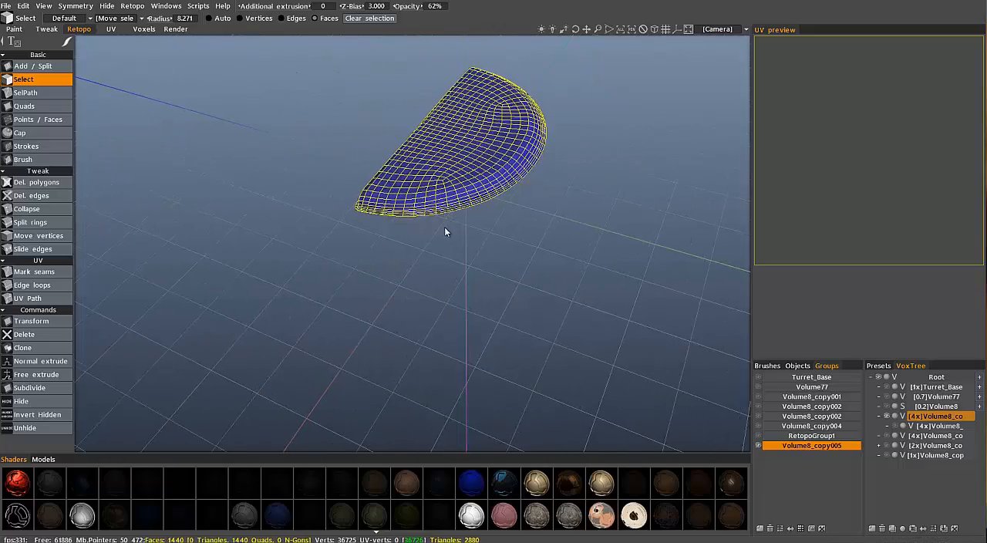
key(Escape)
Show the opposite half-disc child volume and turn on symmetry across the gap between the two halves
drag(420, 199, 770, 398)
drag(755, 433, 794, 436)
click(895, 426)
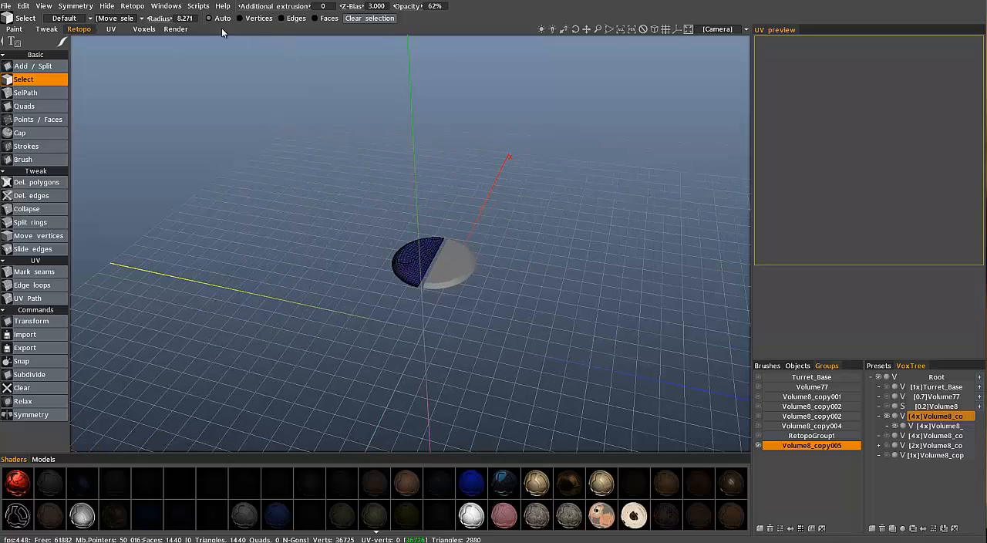
key(s)
click(342, 131)
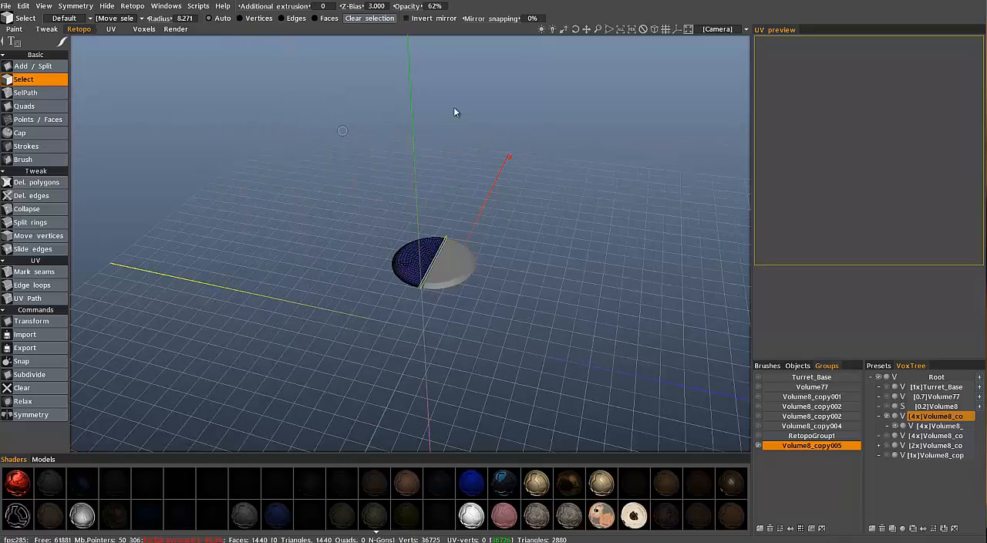
Enable Invert mirror and make a symmetrical copy of the half-disc retopo layer on the opposite half
click(406, 18)
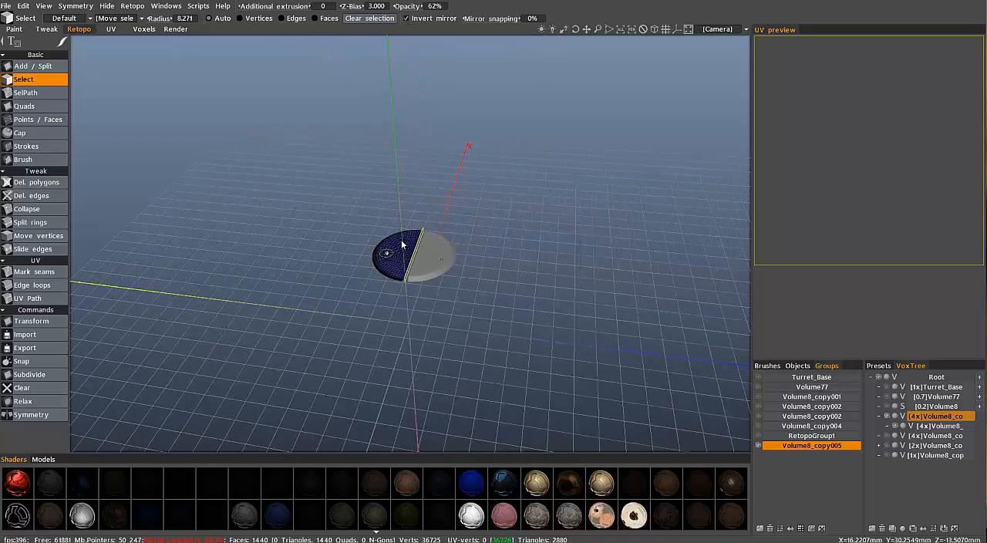
drag(590, 343, 665, 309)
drag(364, 237, 350, 253)
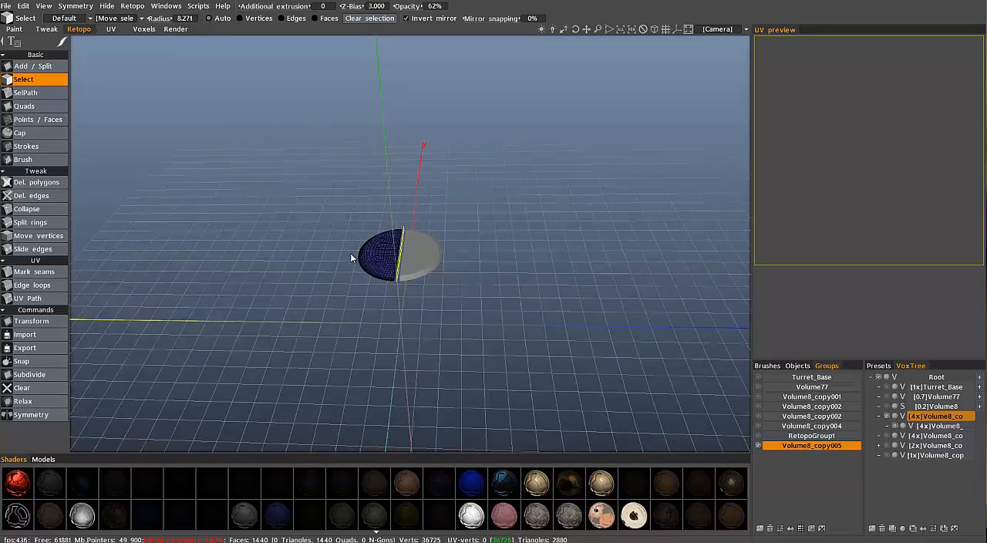
right_drag(350, 253, 337, 173)
drag(337, 172, 305, 166)
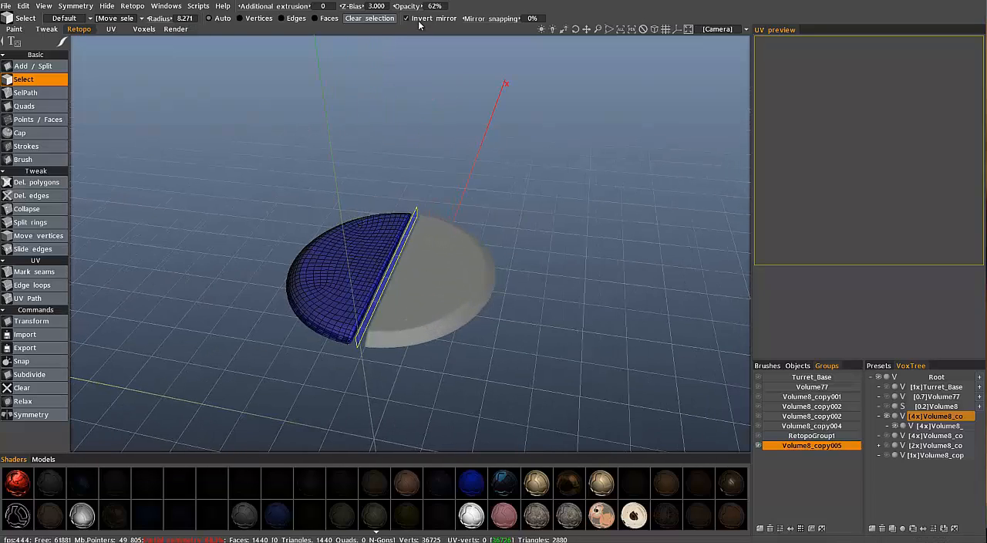
right_drag(480, 60, 503, 119)
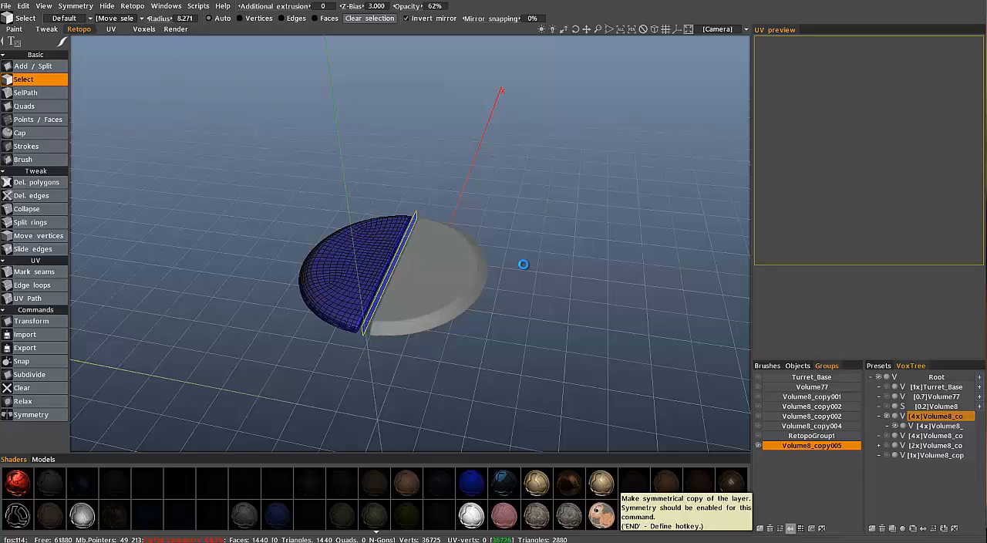
click(791, 529)
drag(625, 252, 738, 375)
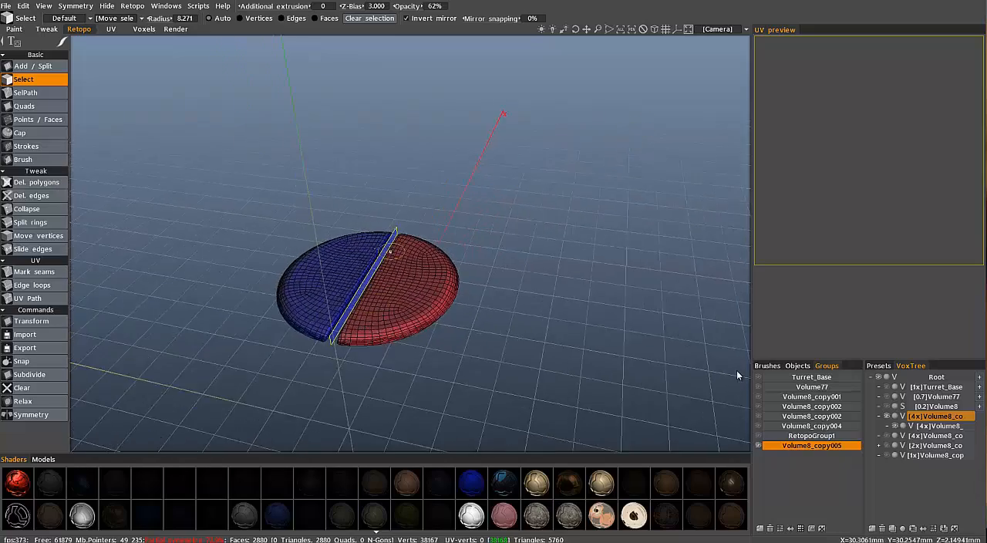
Show the disc-and-block volume with its RetopoGroup1 mesh, plus the 2x Volume8 copy with the side arms
click(887, 436)
click(759, 438)
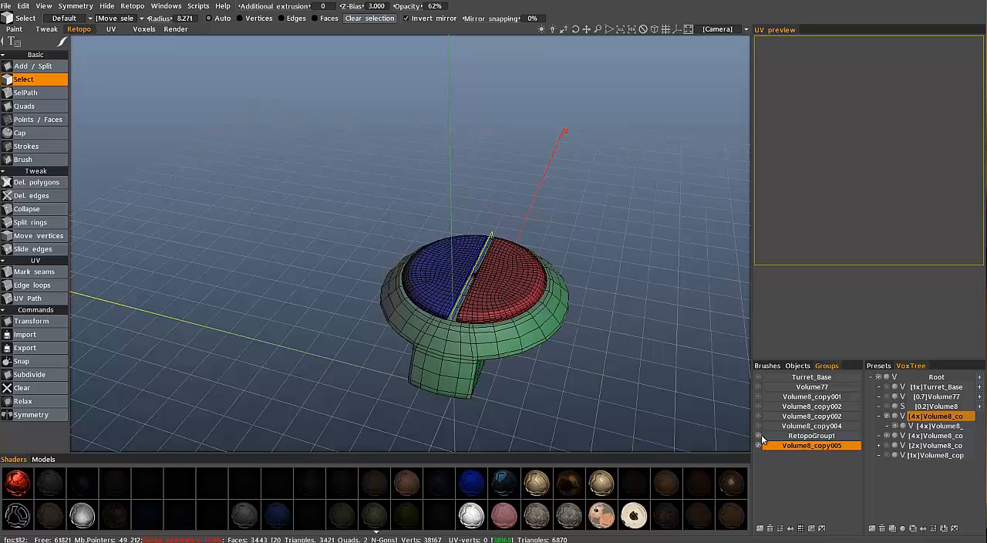
click(886, 447)
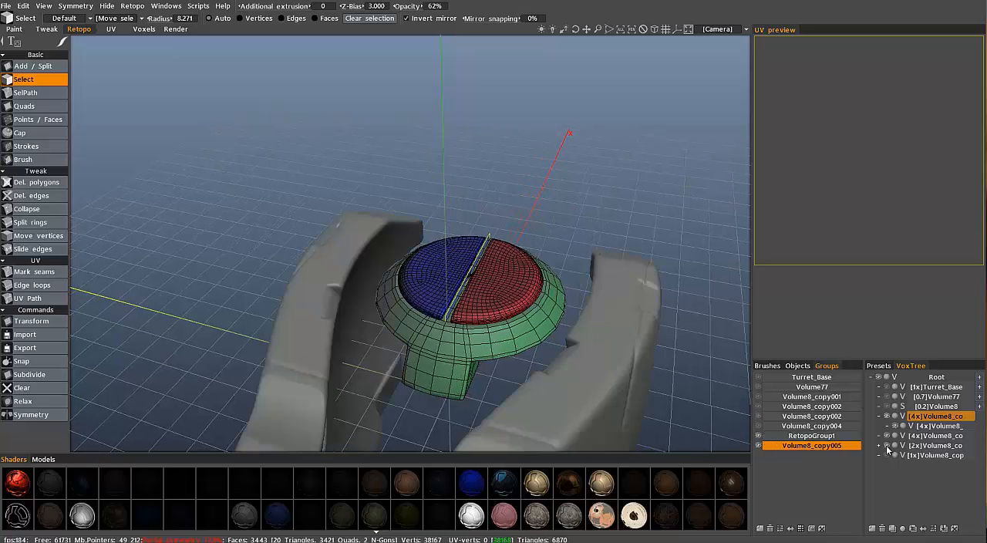
Compare the Volume8_copy004 and RetopoGroup1 meshes on the disc-and-block part by toggling their visibility, leaving only RetopoGroup1 shown
click(758, 427)
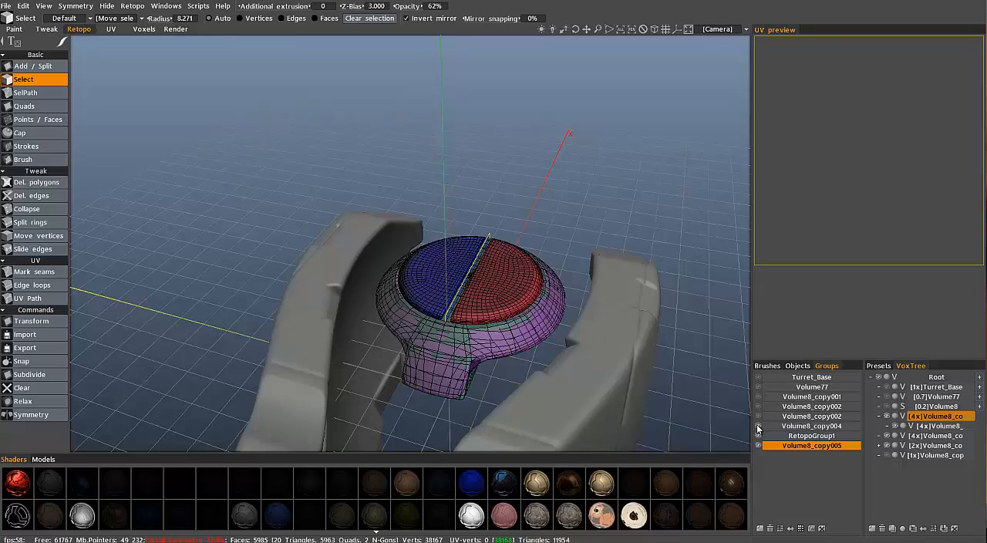
alt+drag(315, 242, 759, 426)
click(758, 427)
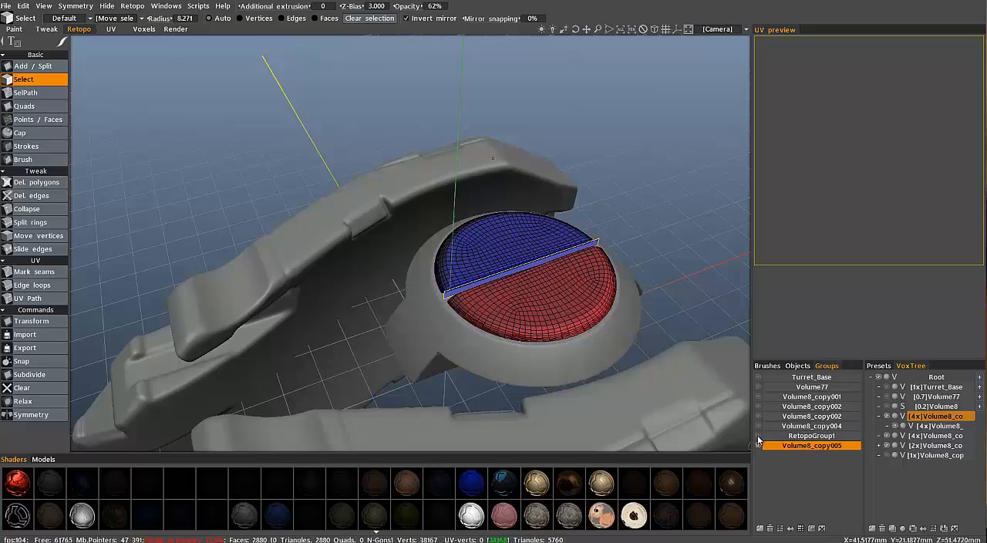
click(758, 436)
alt+drag(339, 235, 357, 309)
alt+middle_drag(322, 269, 343, 179)
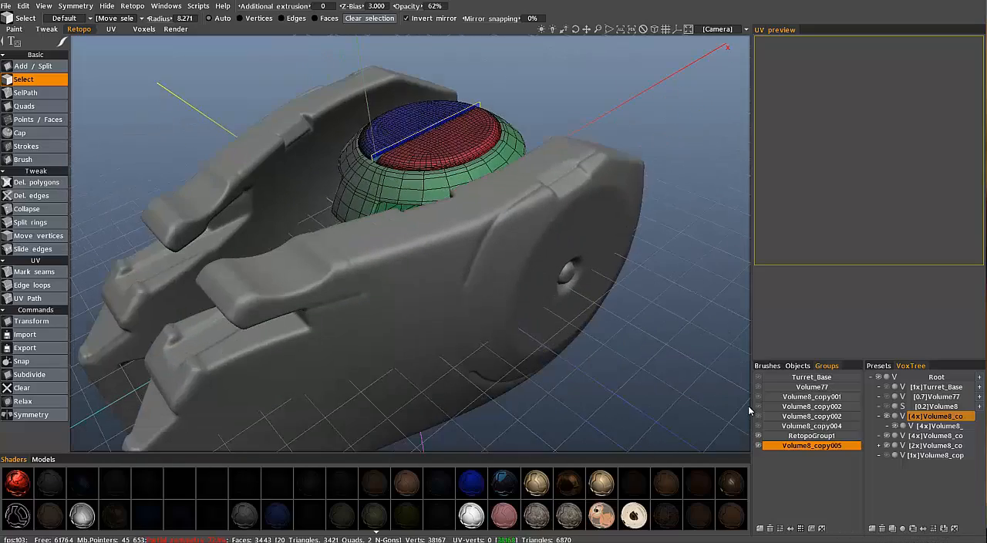
Show the side arms' Volume8_copy002 mesh, the 1x sphere volume and the sphere's Volume8_copy001 mesh
click(758, 417)
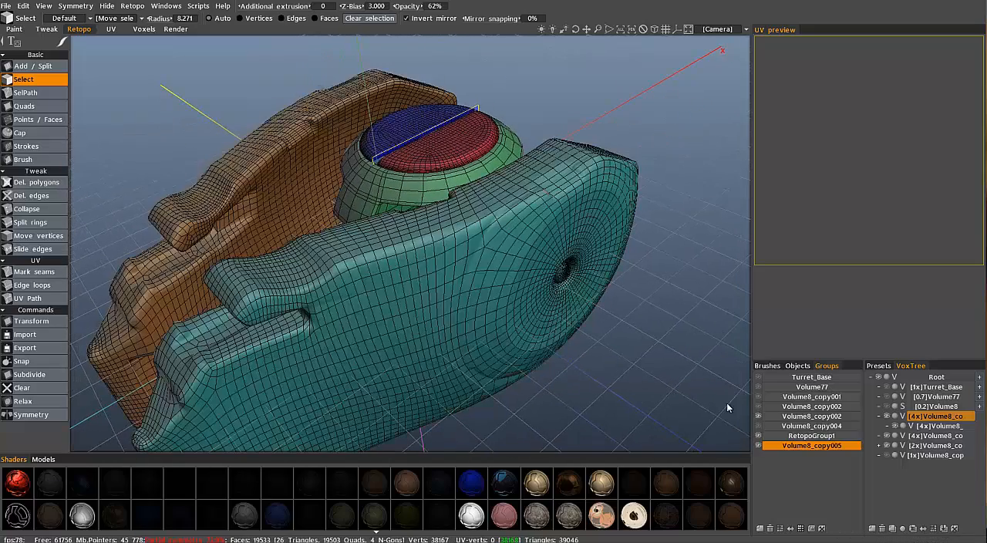
alt+drag(482, 284, 753, 419)
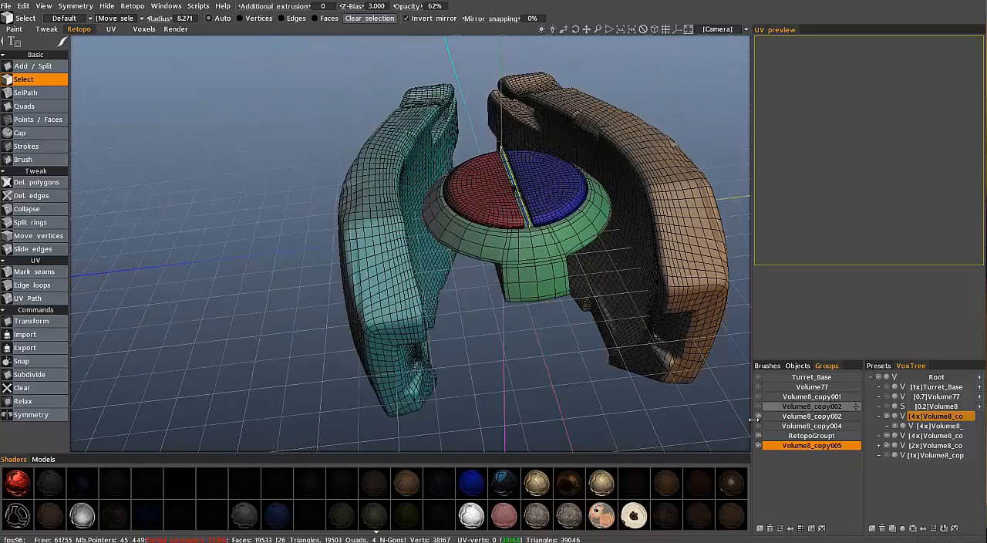
click(887, 454)
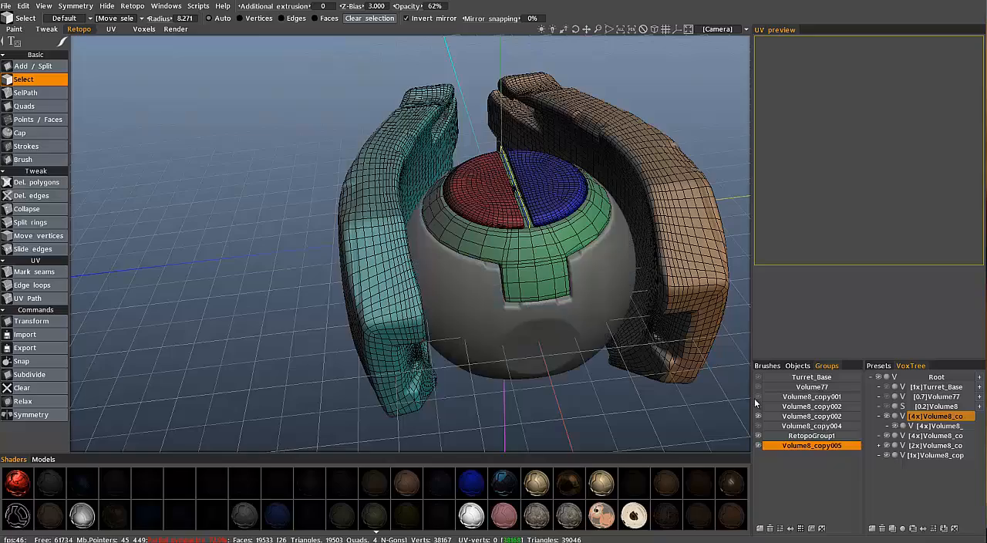
click(755, 397)
alt+drag(380, 279, 713, 421)
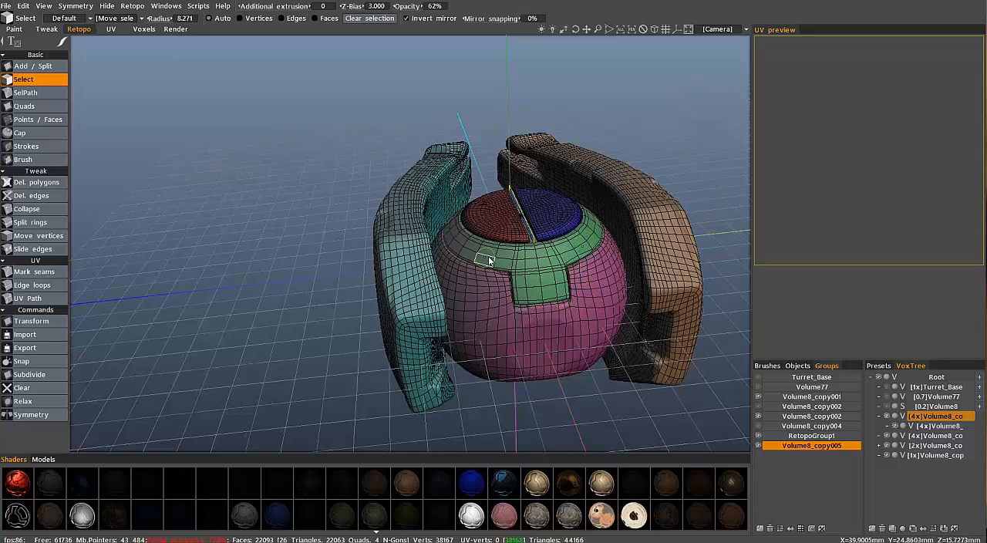
Toggle the side arms' Volume8_copy002 mesh and the disc's Volume8_copy004 mesh to compare them, and examine the assembled retopo from the side
click(758, 427)
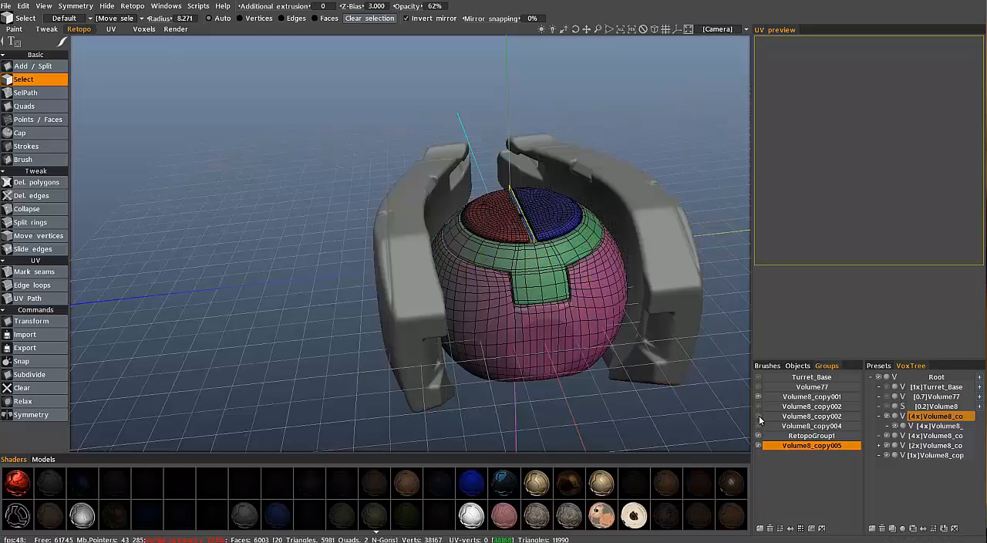
click(760, 426)
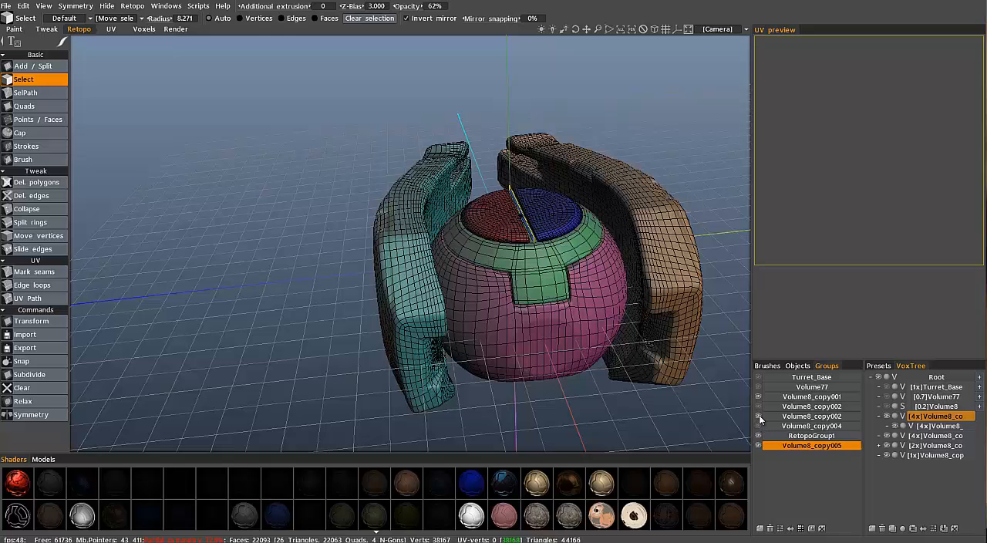
click(758, 427)
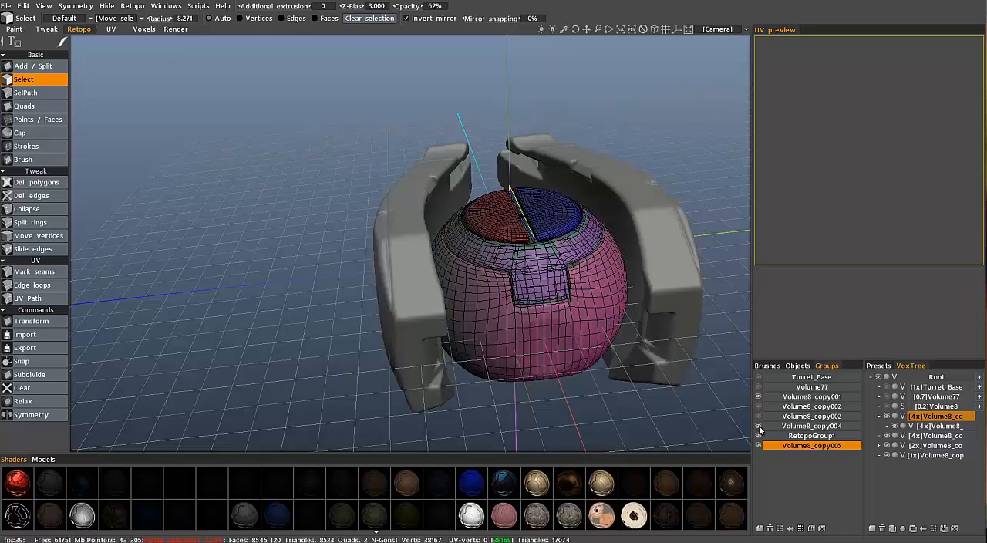
drag(263, 242, 215, 343)
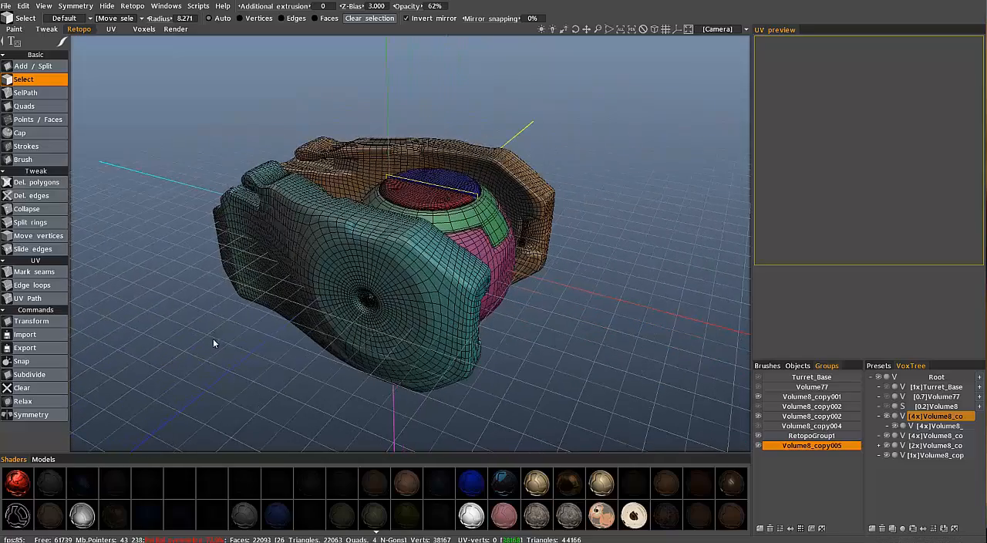